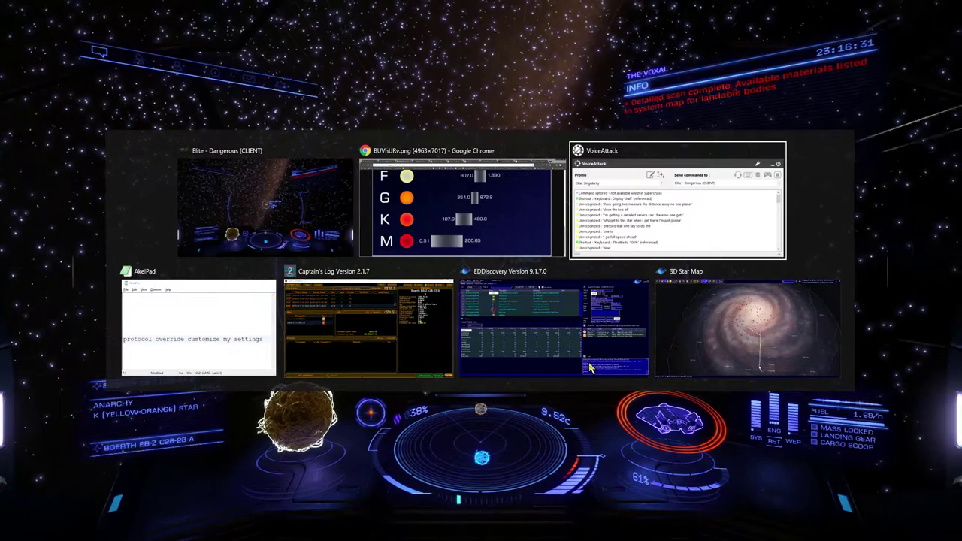
Step: Switch to Captain's Log and turn on its overlay
key(alt+Tab)
key(alt+Tab)
key(alt+Tab)
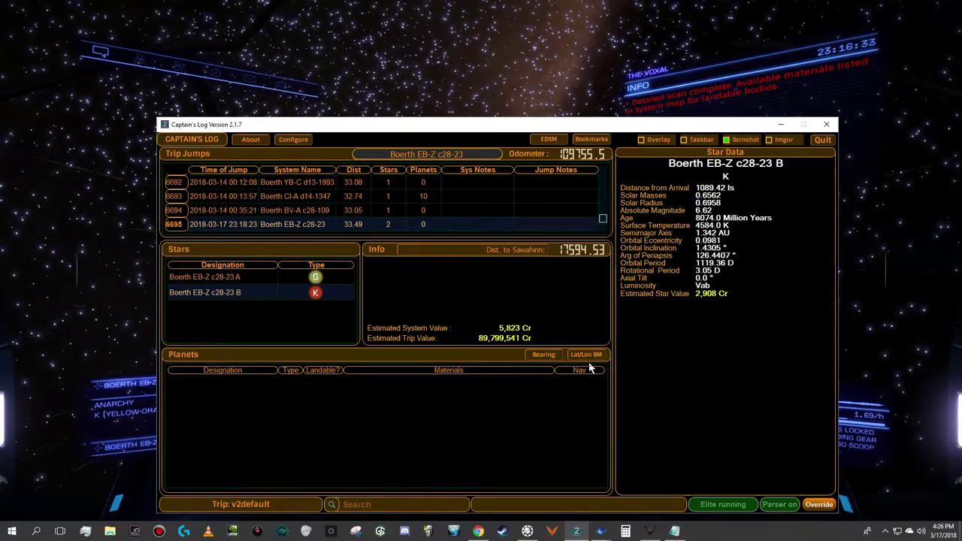
click(658, 140)
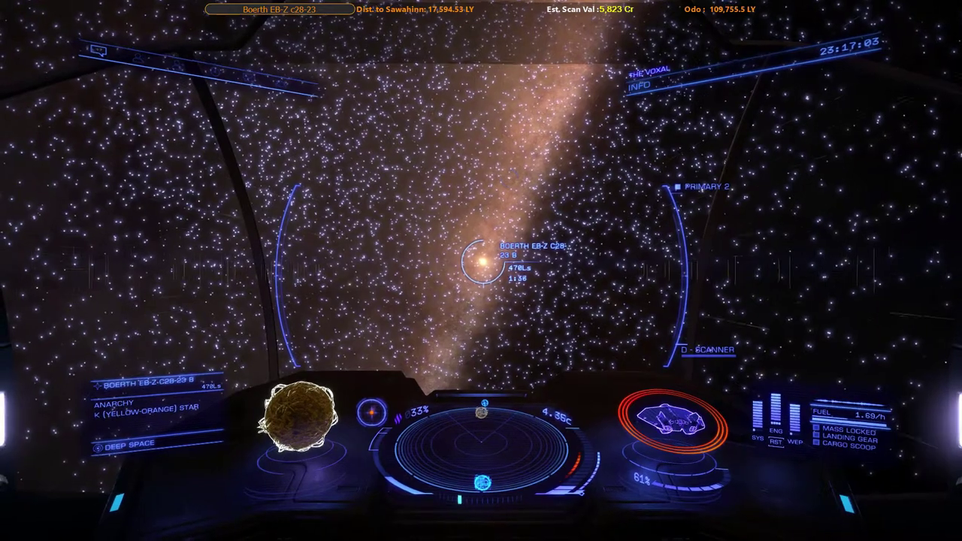
Step: Switch to VoiceAttack and select the profile Elite Singularity Key's Press Addons 3.0.2.8b-Profile
key(alt+Tab)
click(641, 135)
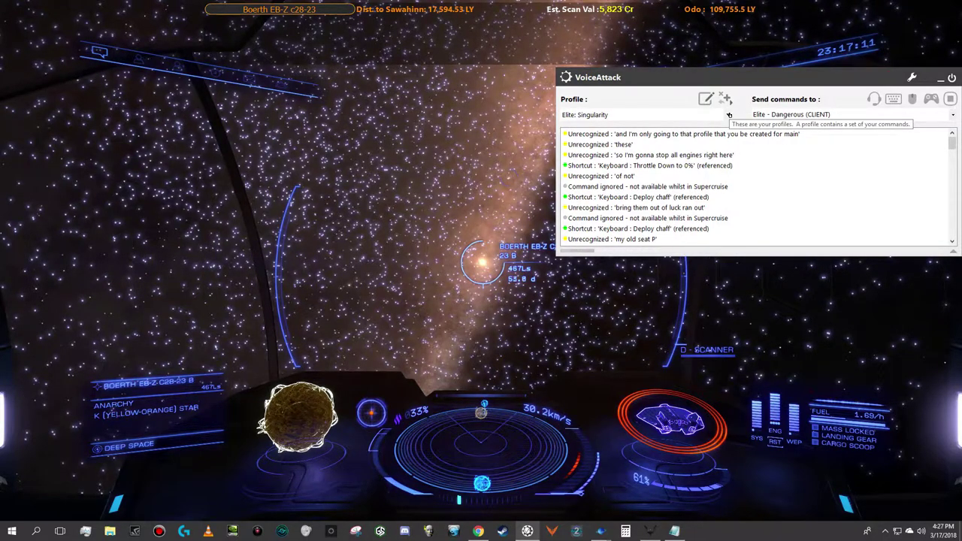
click(728, 114)
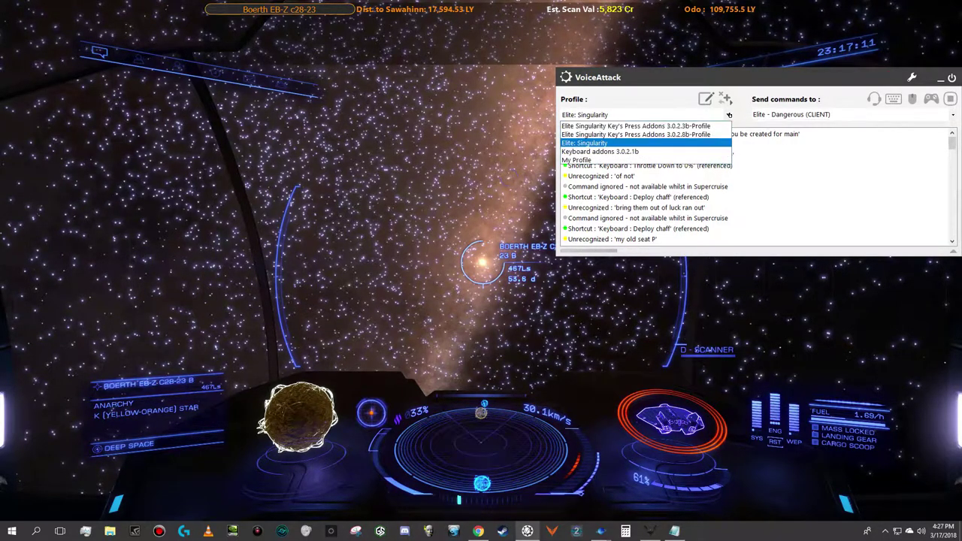
click(692, 134)
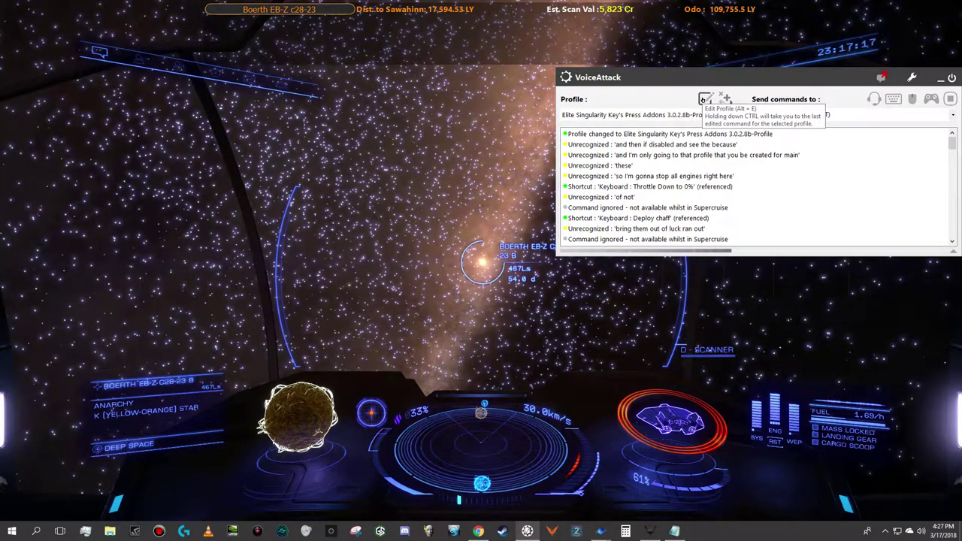
Step: Disable the C key shortcut of the Deploy chaff command in the selected profile, save the profile and close VoiceAttack
click(704, 98)
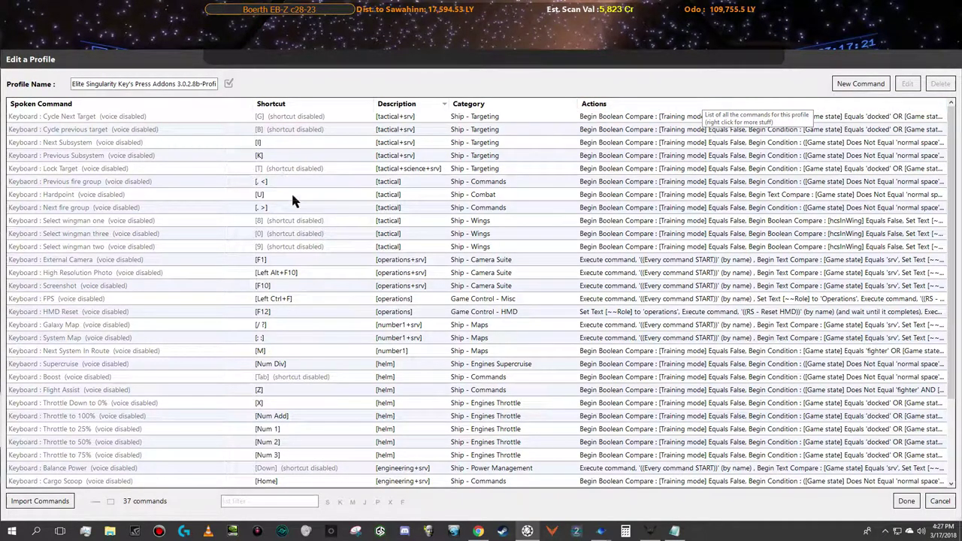
scroll(292, 195, down, 3)
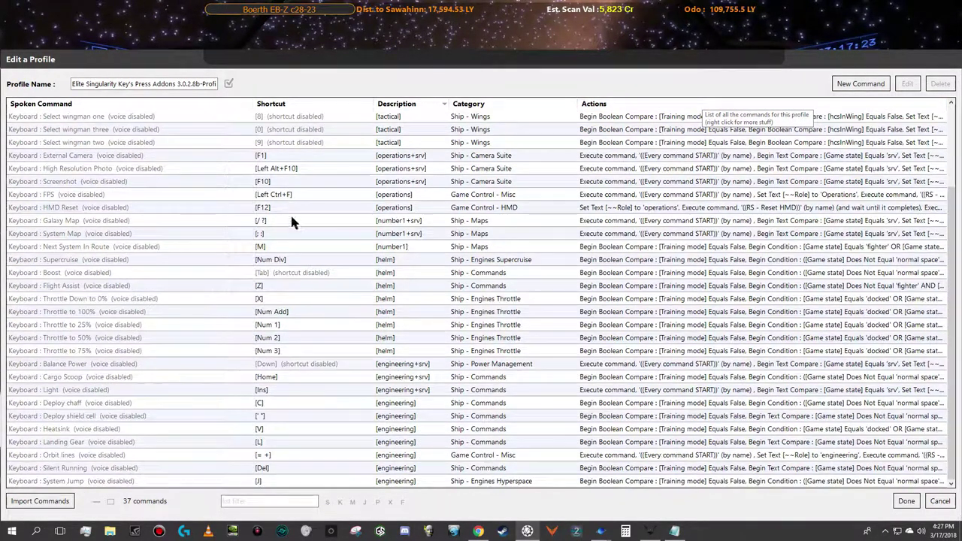
click(264, 408)
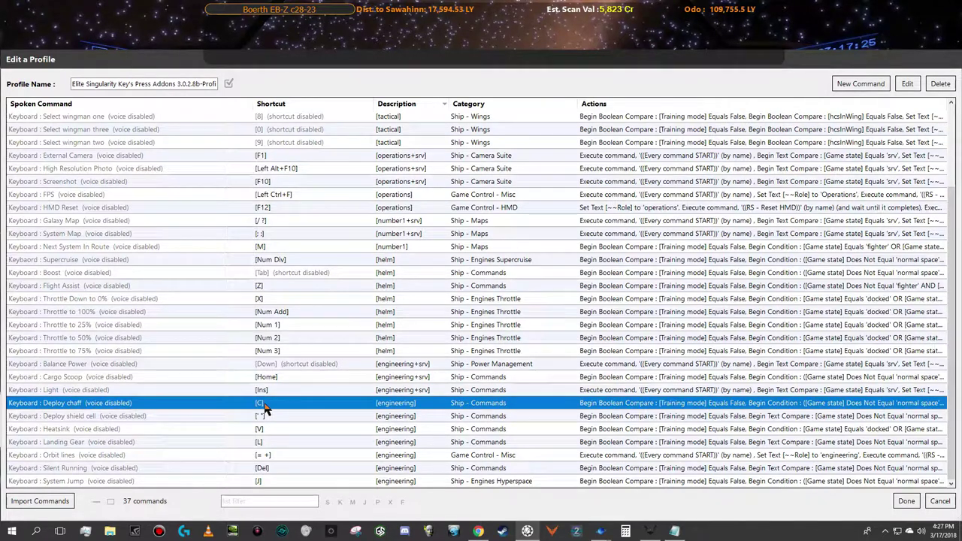
double_click(264, 408)
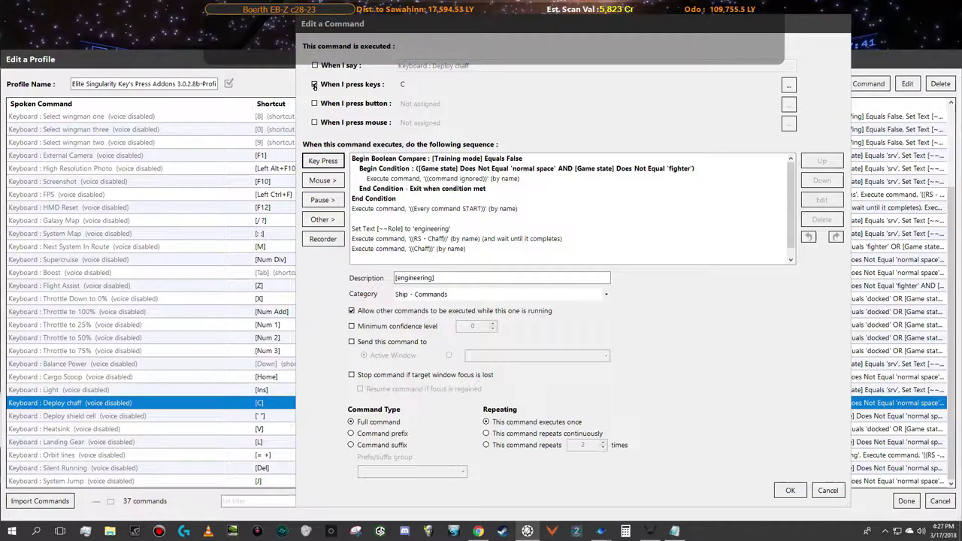
click(314, 85)
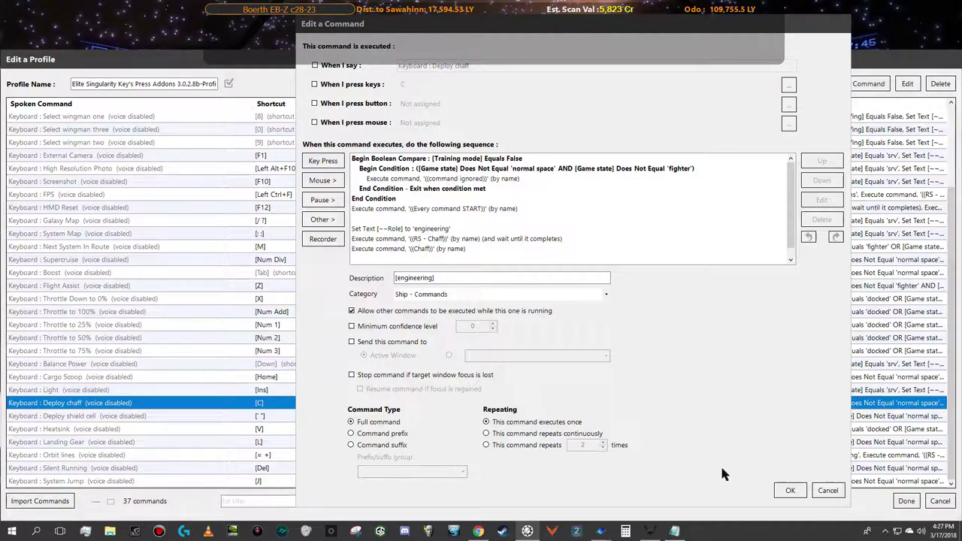
click(782, 490)
click(907, 501)
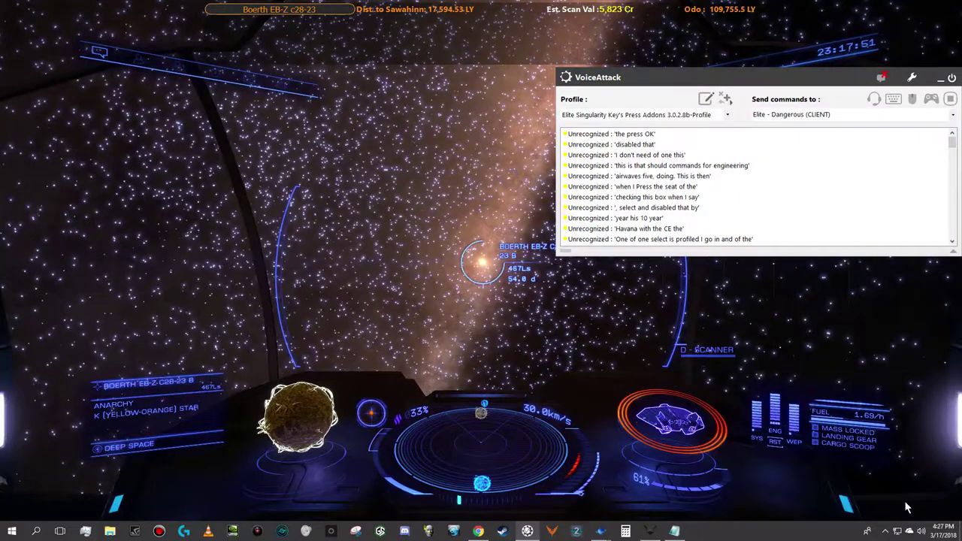
click(949, 80)
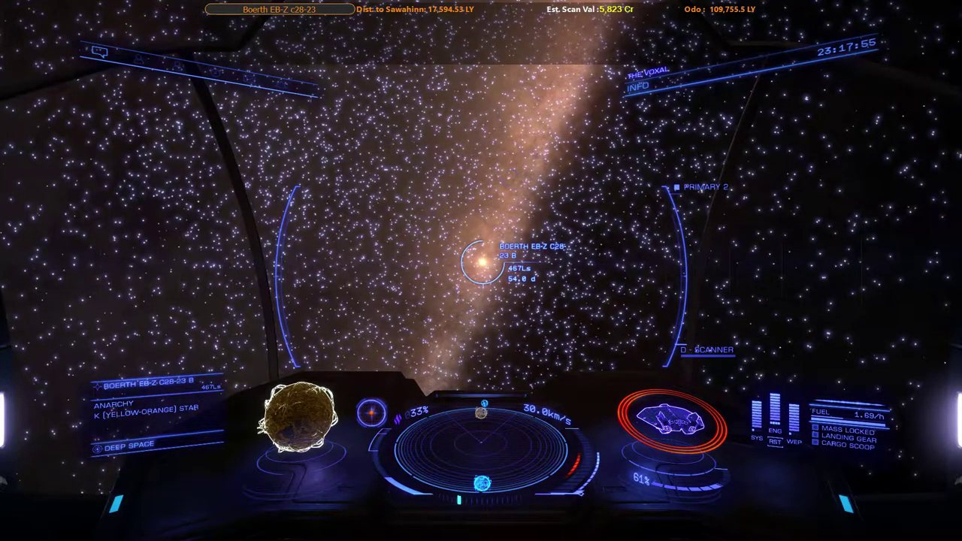
Step: Suspend voice listening in VoiceAttack and return to the Elite Dangerous game
key(alt+Tab)
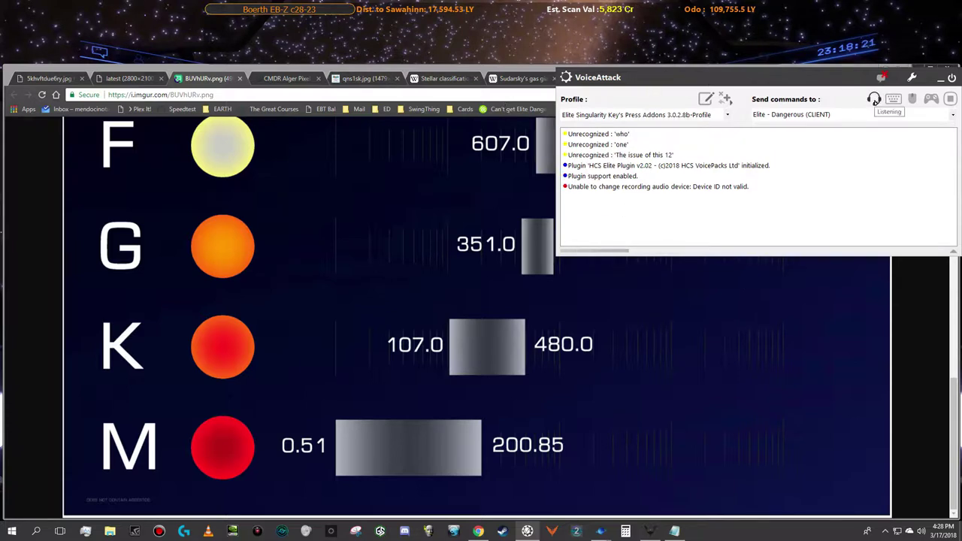
click(874, 102)
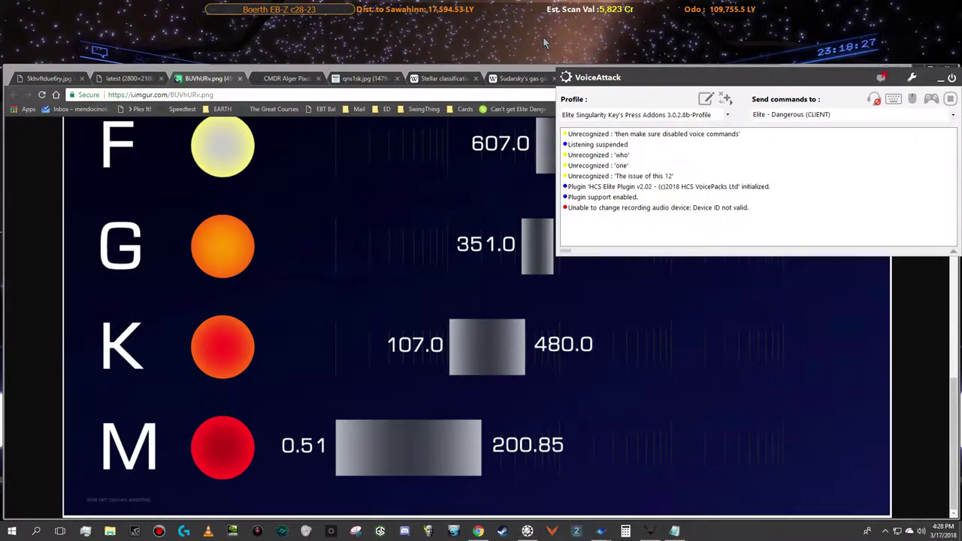
key(alt+Tab)
key(alt+Tab)
key(alt+Tab)
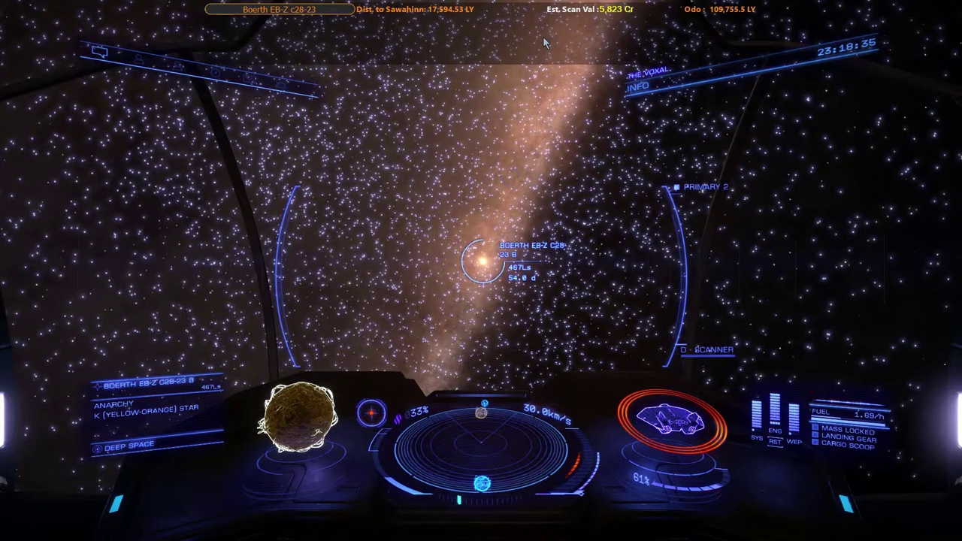
Step: Show the full Captain's Log window over the game, look at its trip and star data, and hide it again
key(alt+F1)
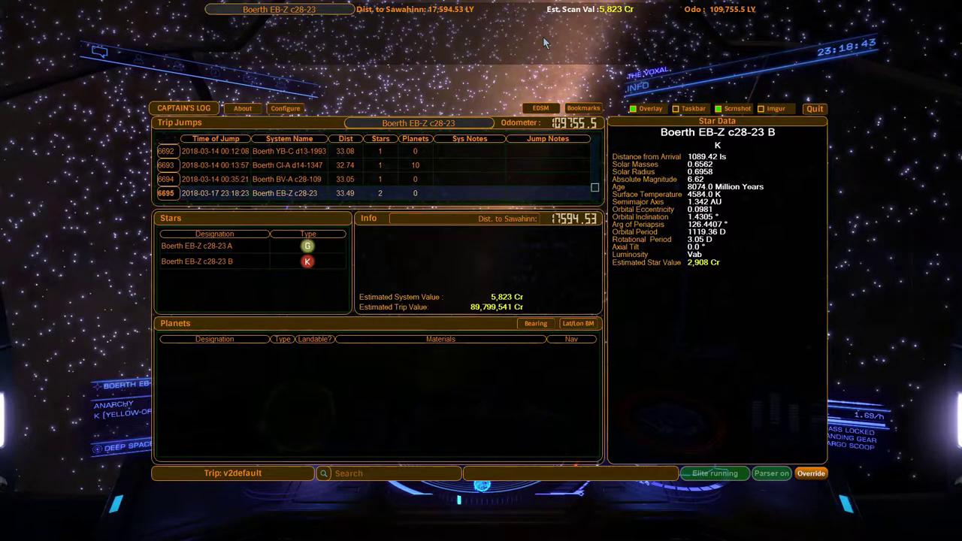
key(alt+F1)
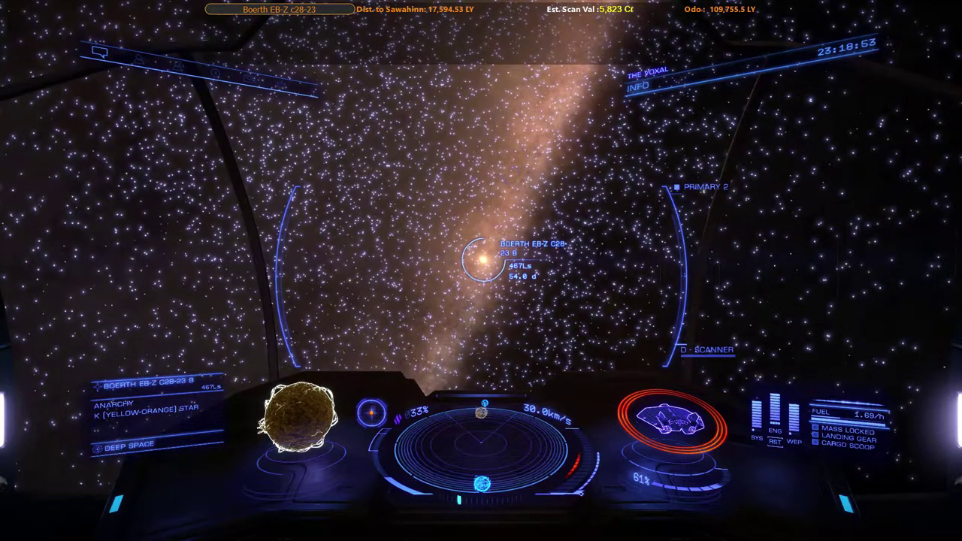
Step: Switch to VoiceAttack, change the active profile back to Elite: Singularity and close the program
key(alt+Tab)
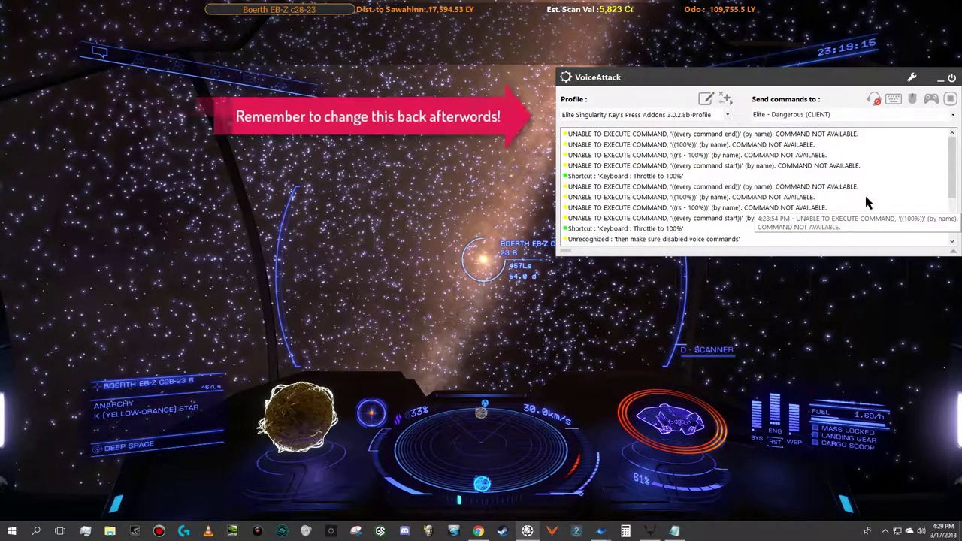
click(728, 115)
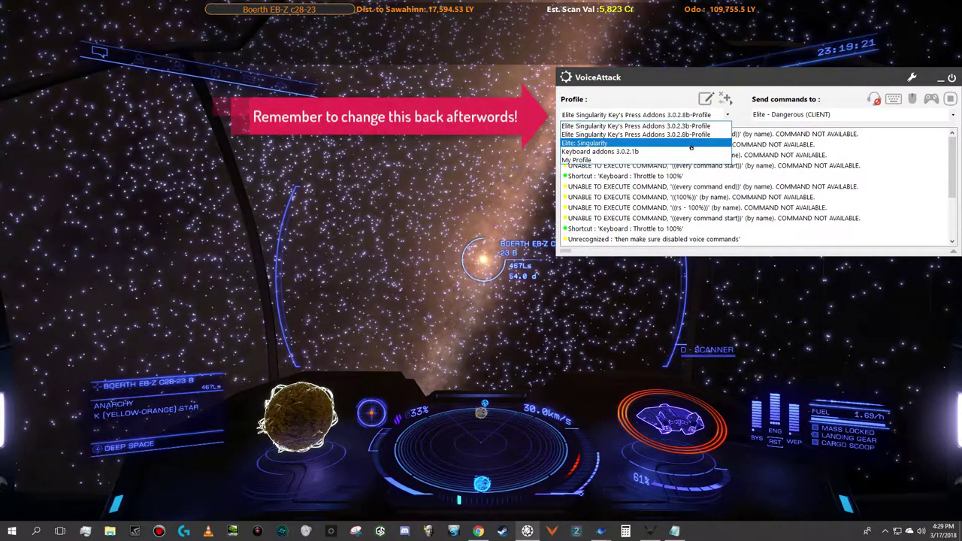
click(691, 143)
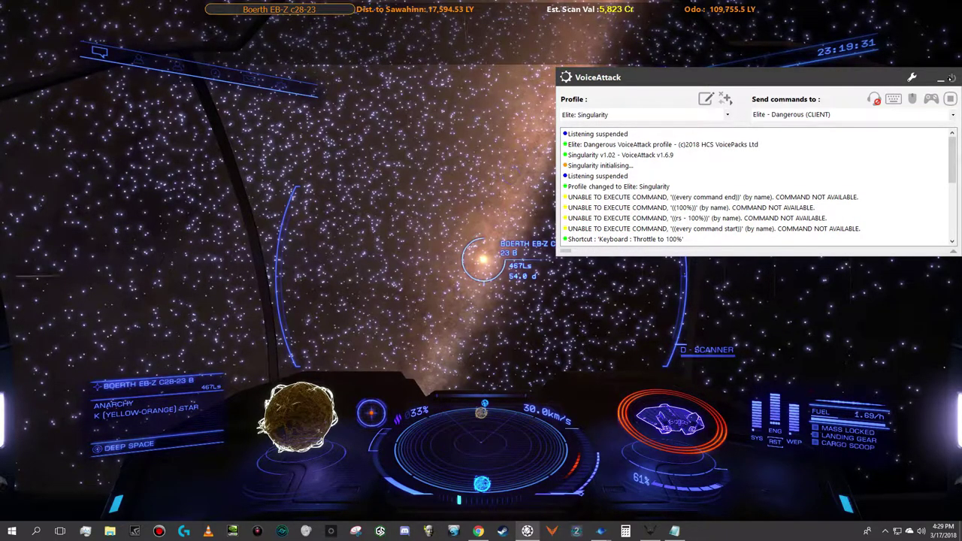
click(949, 77)
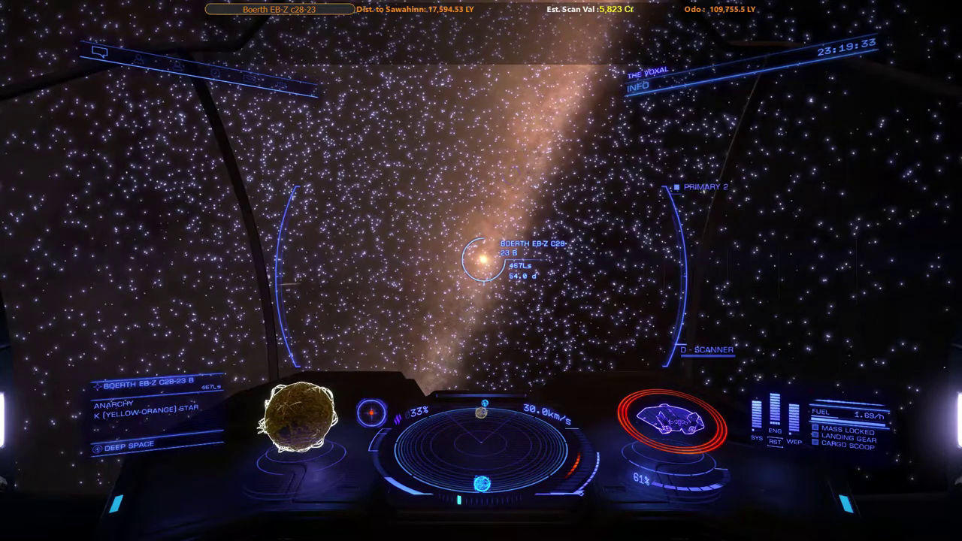
Step: Check the VoiceAttack log, return to Elite Dangerous and fly the ship to the star Boerth EB-Z C28-23 B
key(alt+Tab)
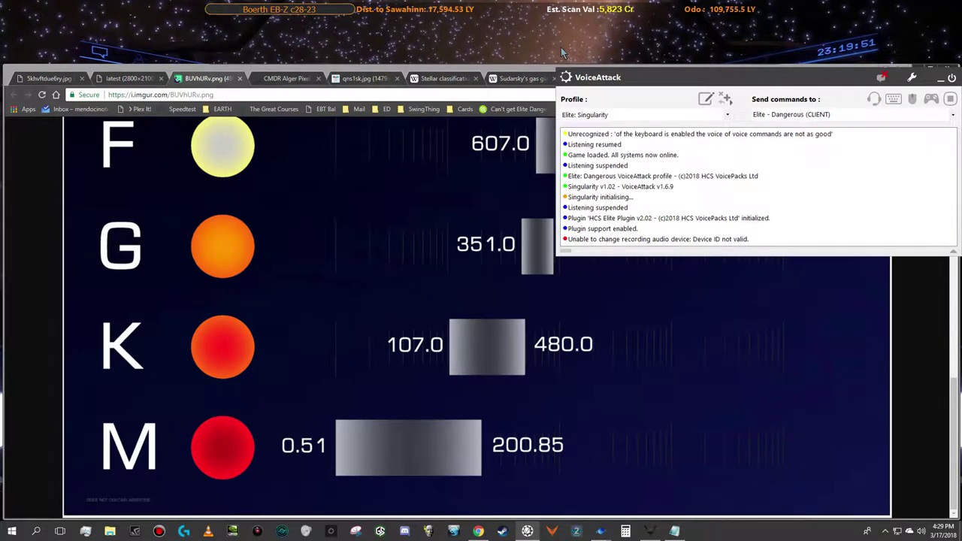
key(alt+Tab)
key(Tab)
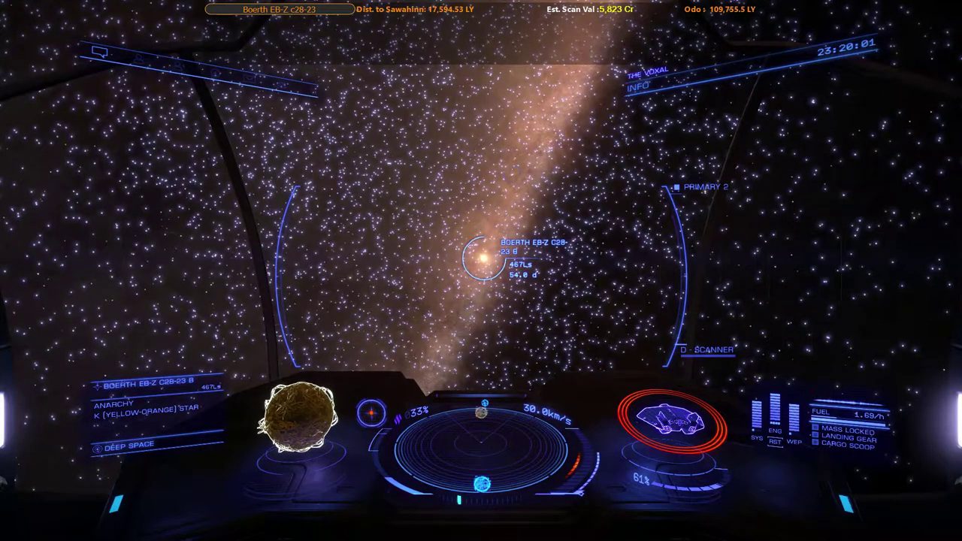
key(w)
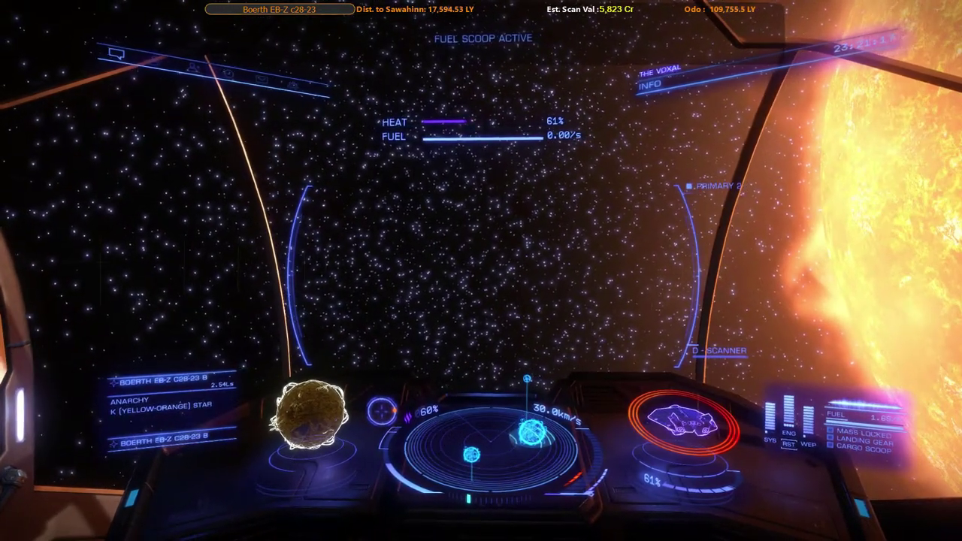
Step: View the Dashboard Hologram Reference chart in the browser and return to the game
key(1)
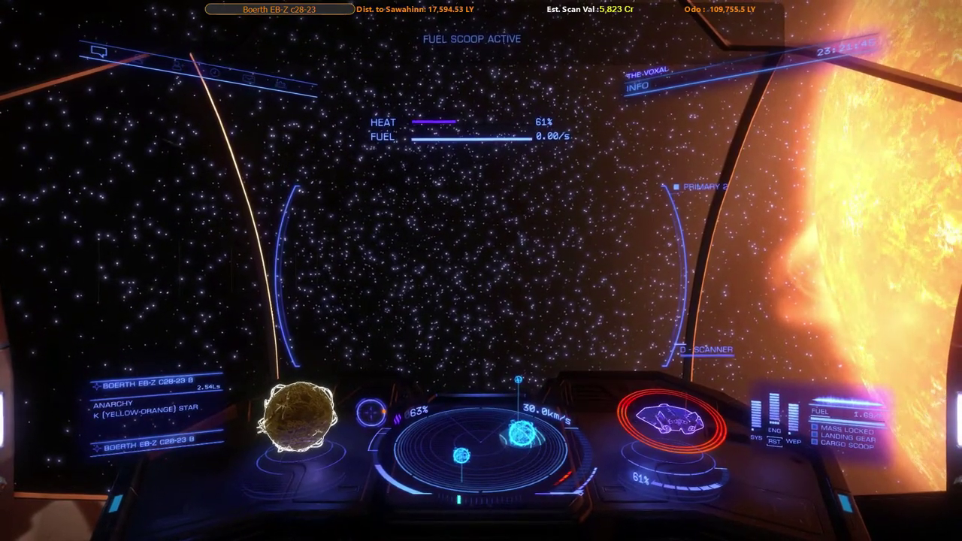
key(alt+Tab)
key(alt+Tab)
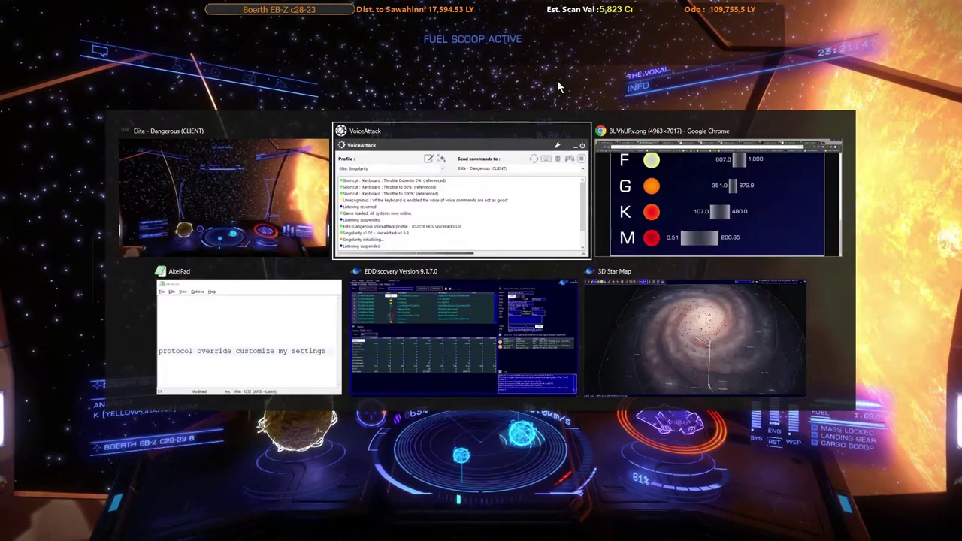
key(ctrl+shift+Tab)
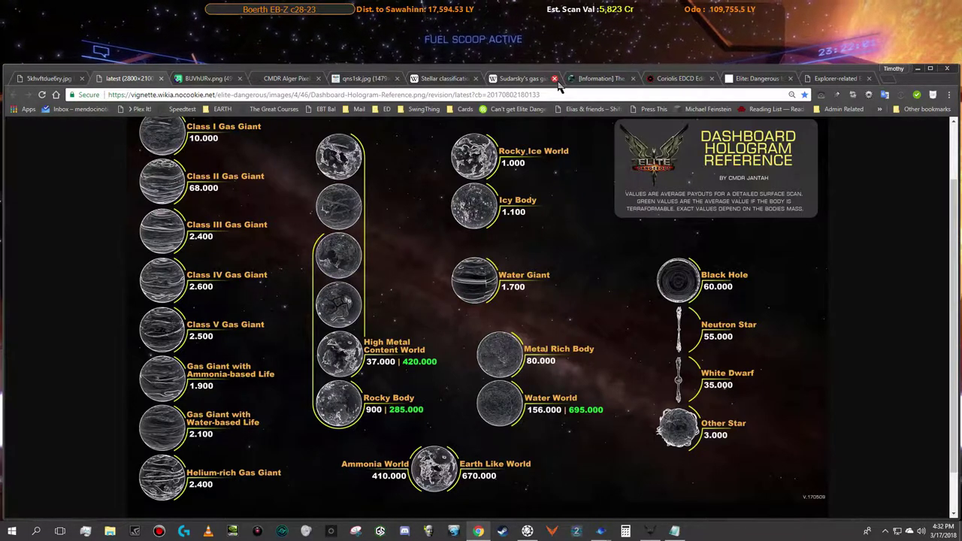
key(alt+Tab)
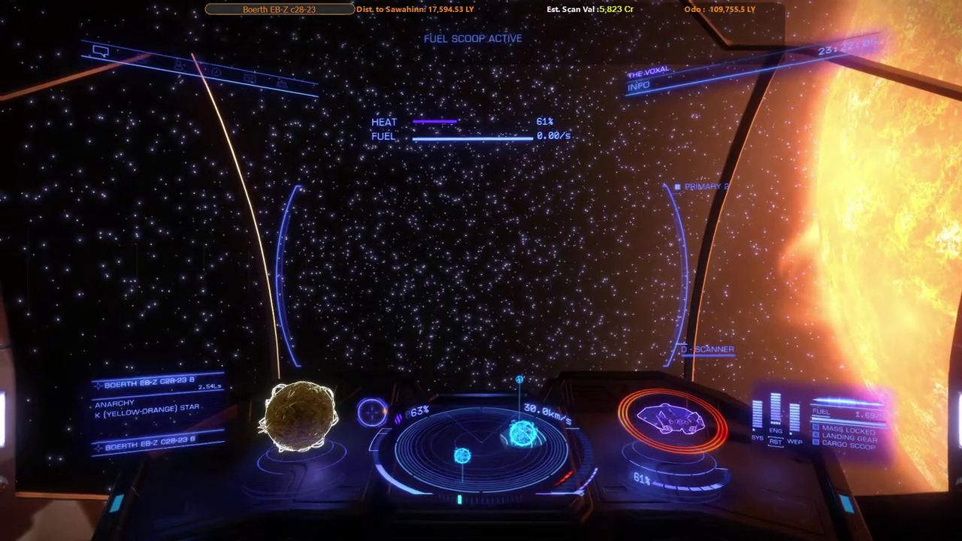
Step: Target the nearest unexplored body in the ship's navigation list and return to the cockpit view
key(1)
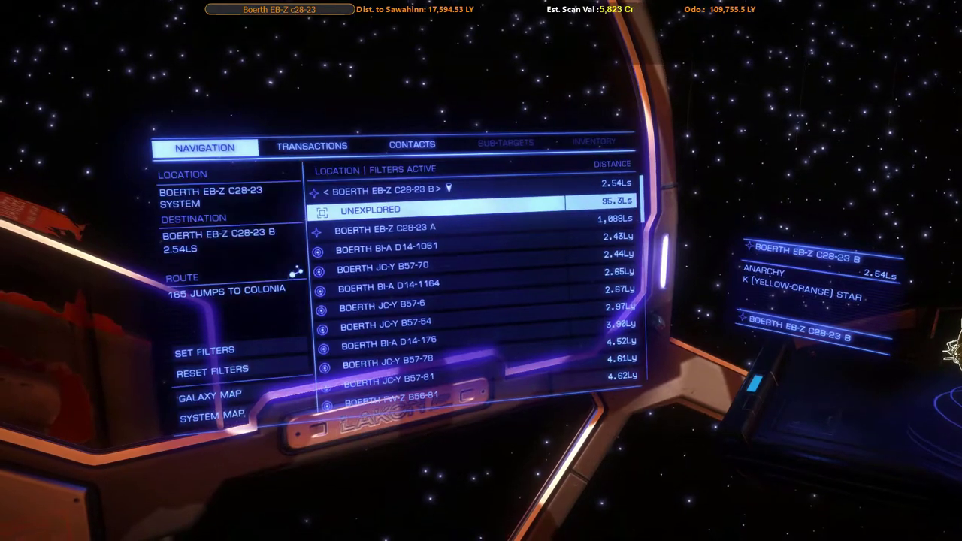
key(space)
key(space)
key(1)
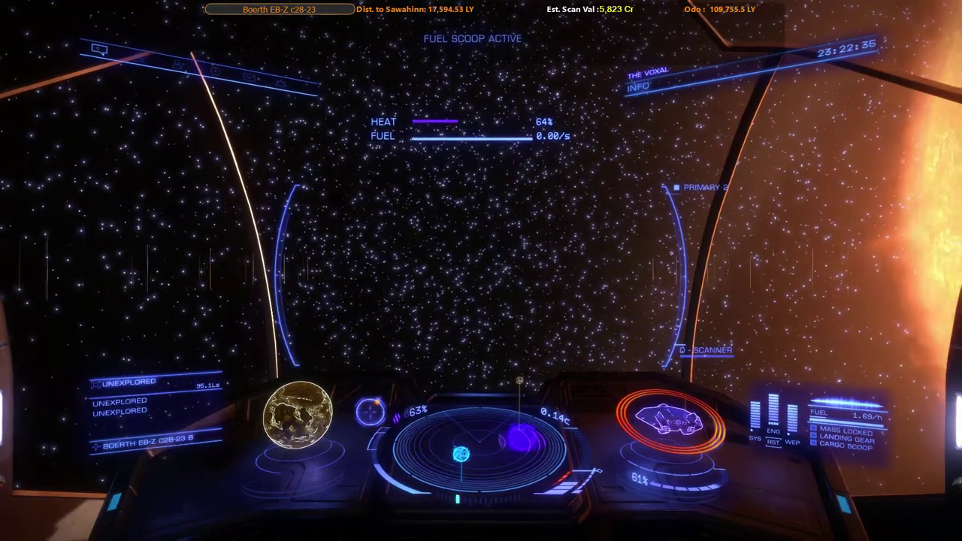
Step: Consult the hologram reference chart in the browser, and examine the planet data of Boerth EB-Z c28-23 B 1 in Captain's Log
key(alt+Tab)
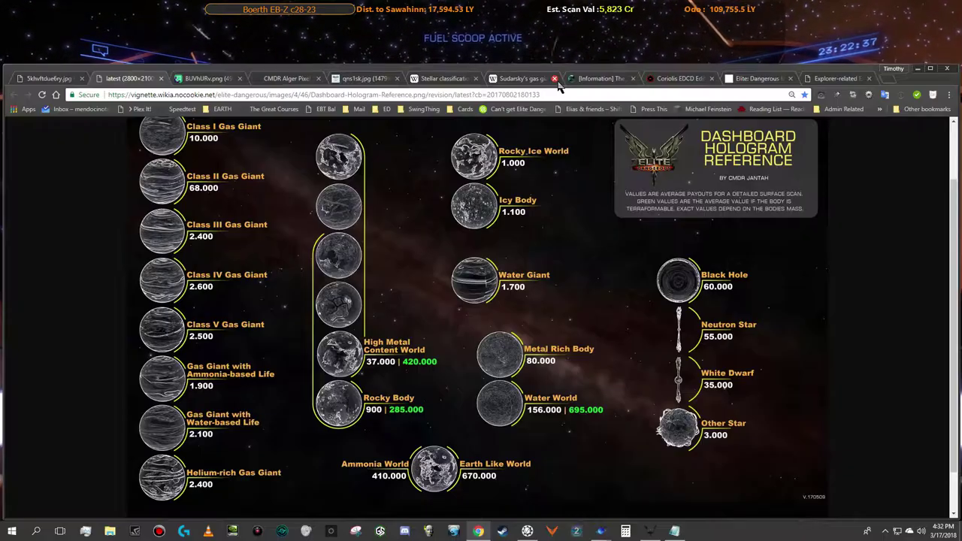
key(alt+Tab)
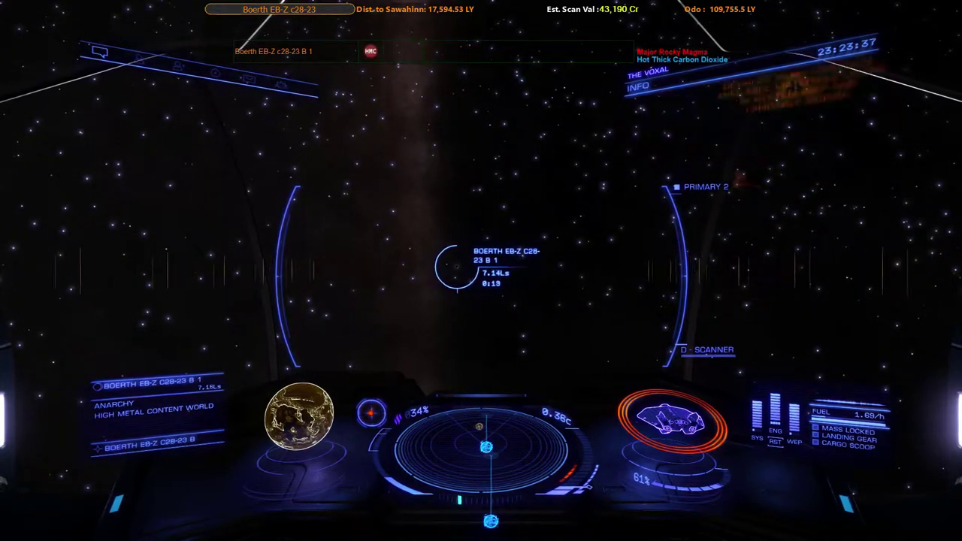
key(alt+Tab)
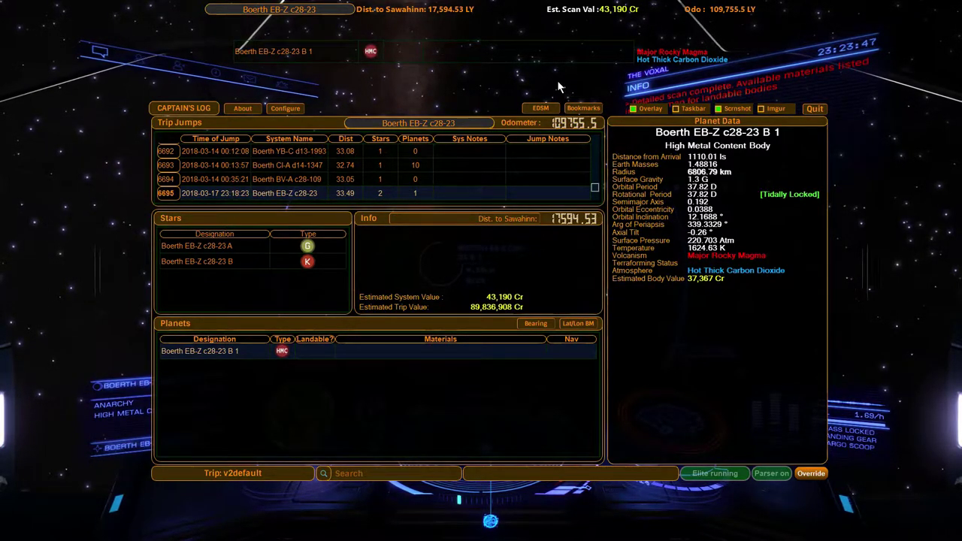
click(559, 87)
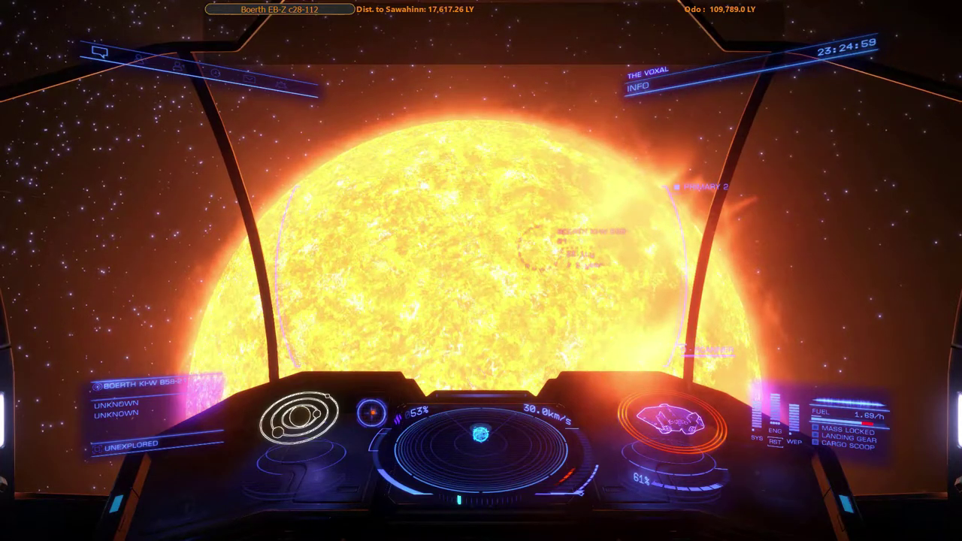
Step: Target the unexplored star ahead of the ship in the Boerth EB-Z c28-112 system
key(t)
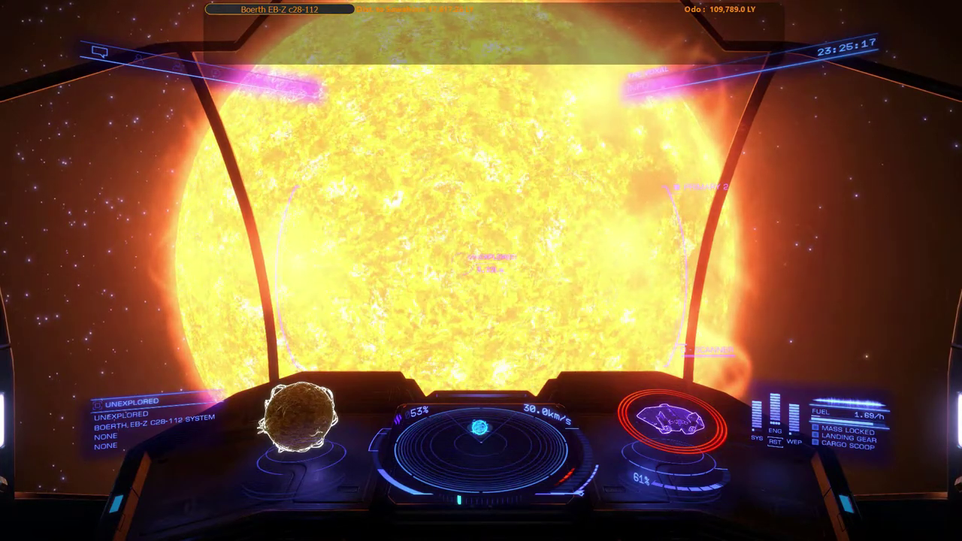
Step: Scan the targeted star and system for astronomical objects, and check the system map and the ship's navigation list
key(t)
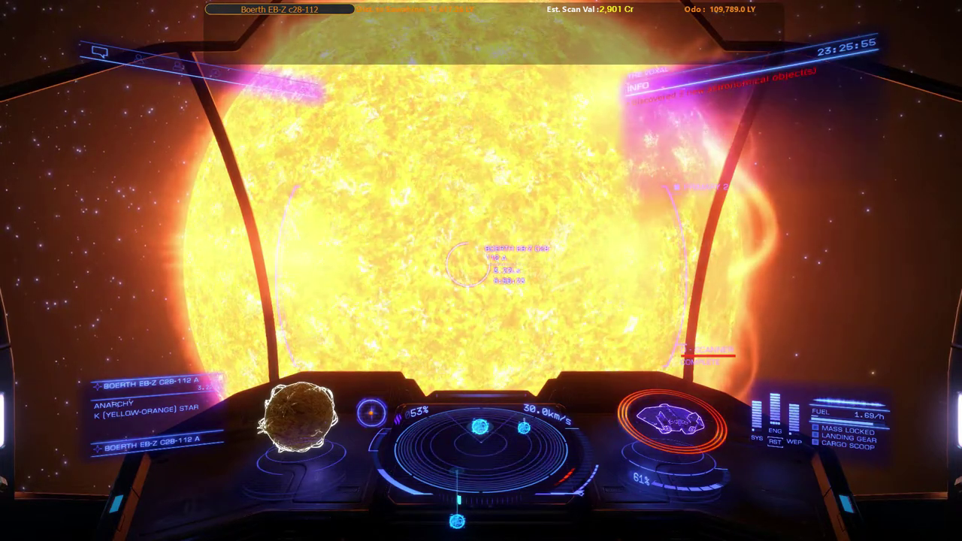
key(period)
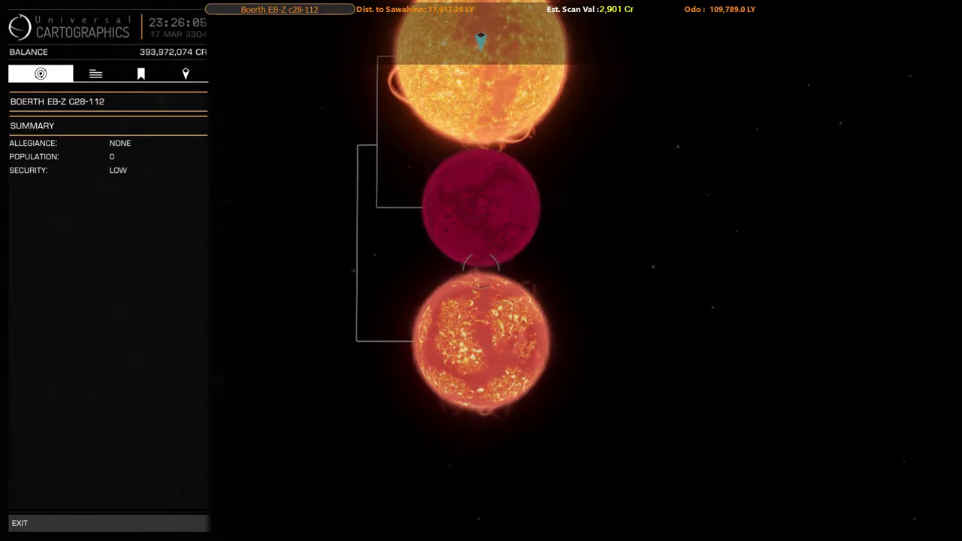
key(period)
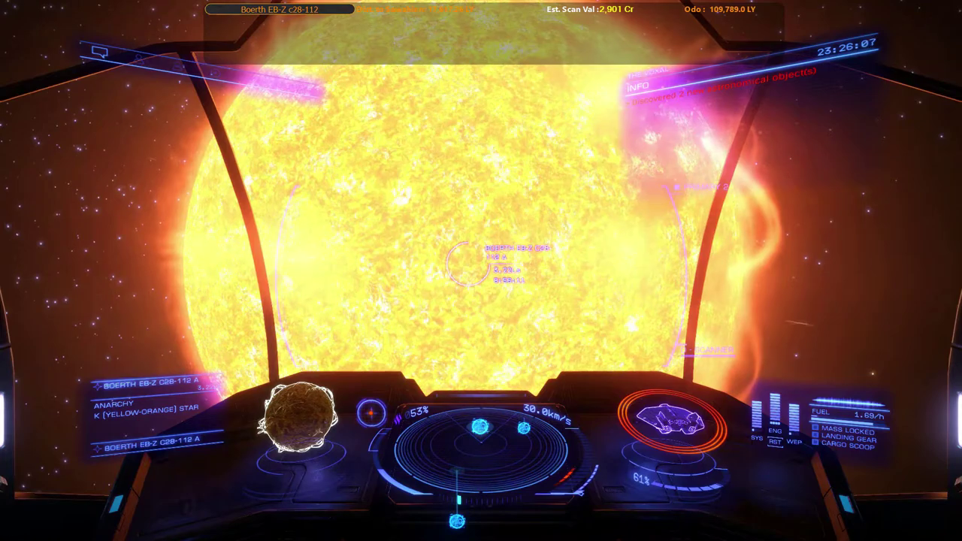
key(1)
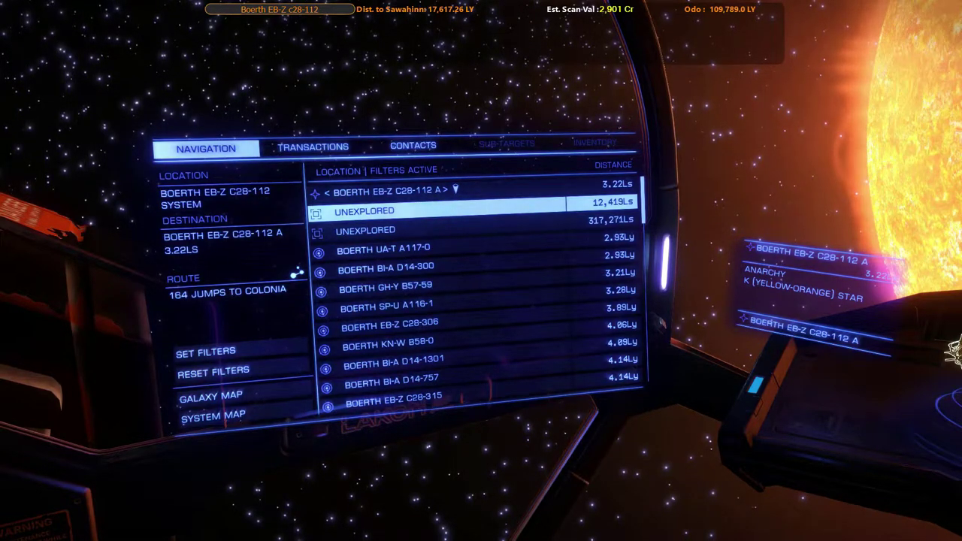
Step: View the stellar data of Boerth EB-Z c28-112 A in the system map and return to the cockpit
key(m)
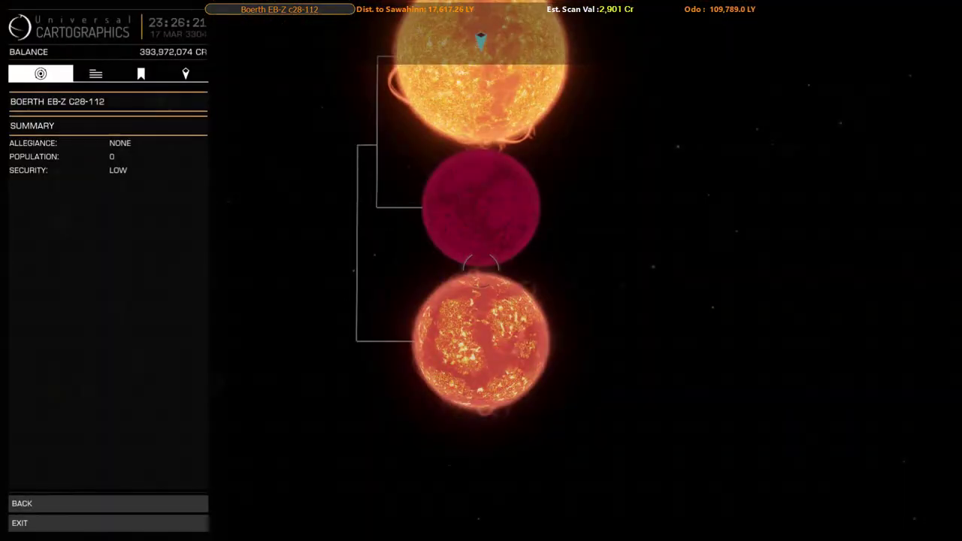
key(e)
click(481, 90)
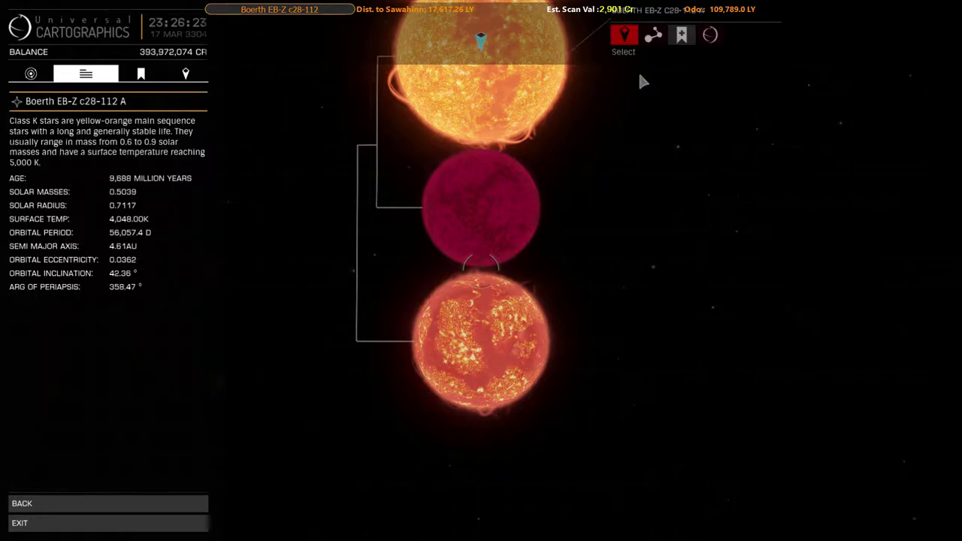
click(493, 200)
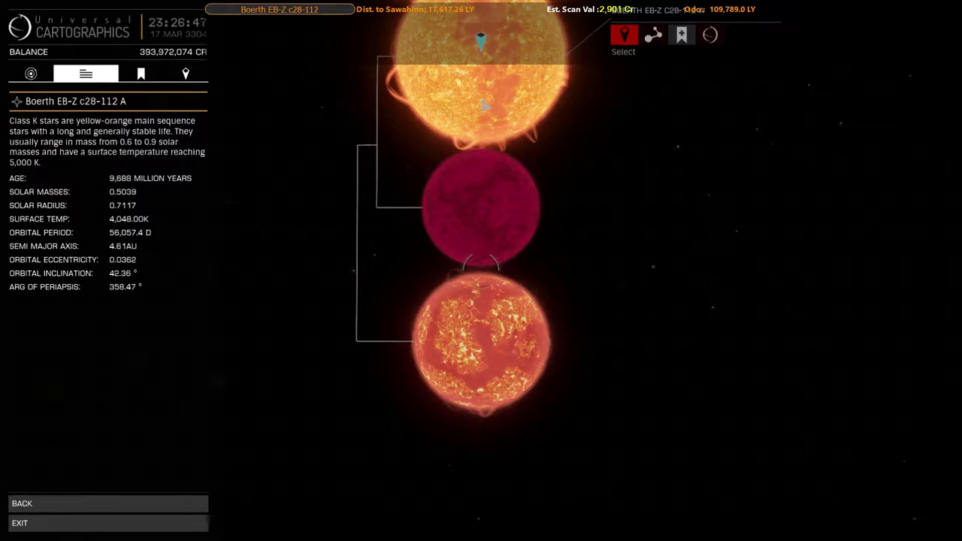
key(BackSpace)
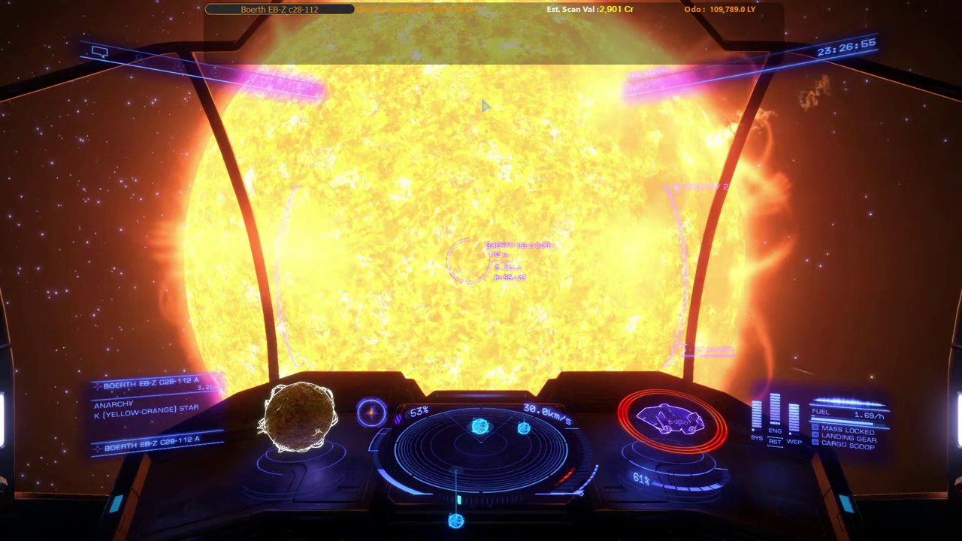
Step: Switch to the Elite: Dangerous Keyboard Bindings sheet in the browser, read the Misc sensor-range bindings enlarged, and return to the game
key(alt+Tab)
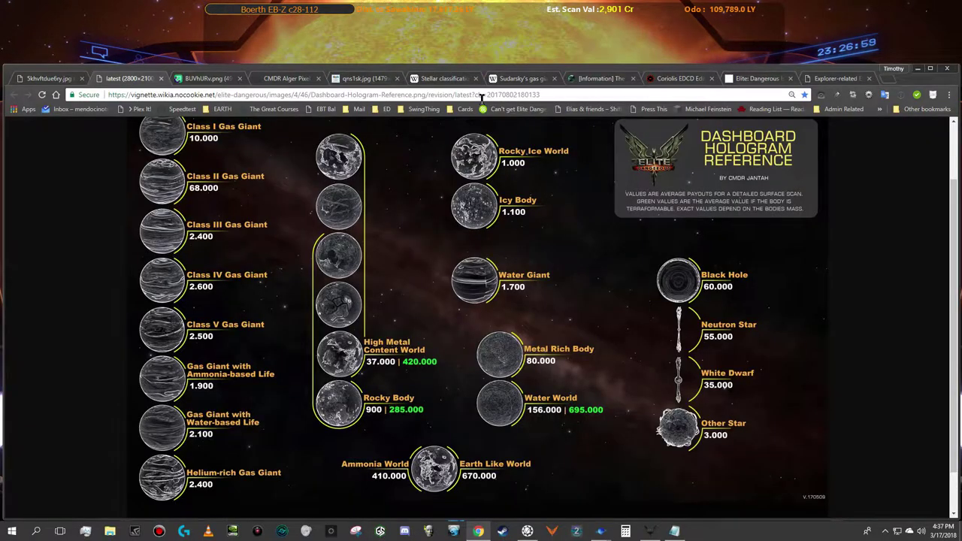
key(ctrl+shift+Tab)
key(ctrl+shift+Tab)
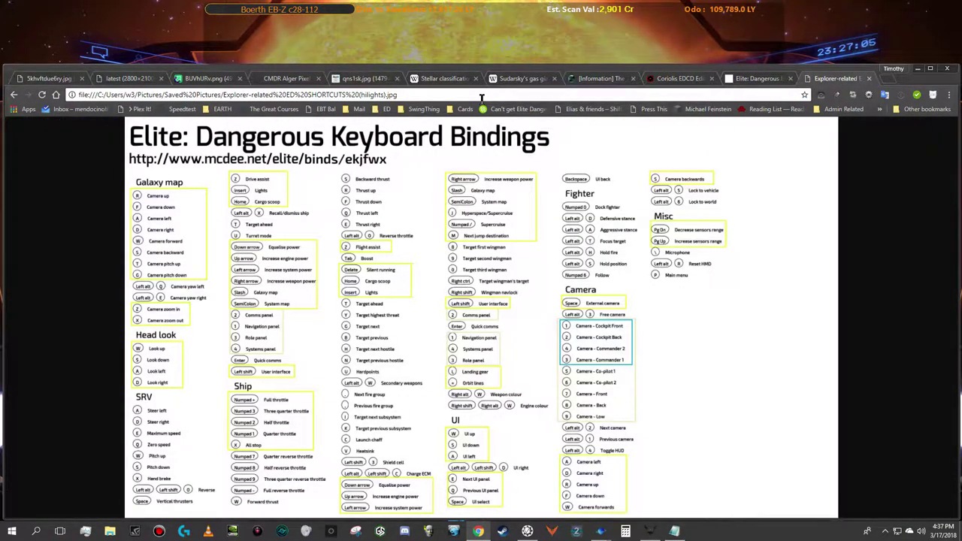
click(681, 242)
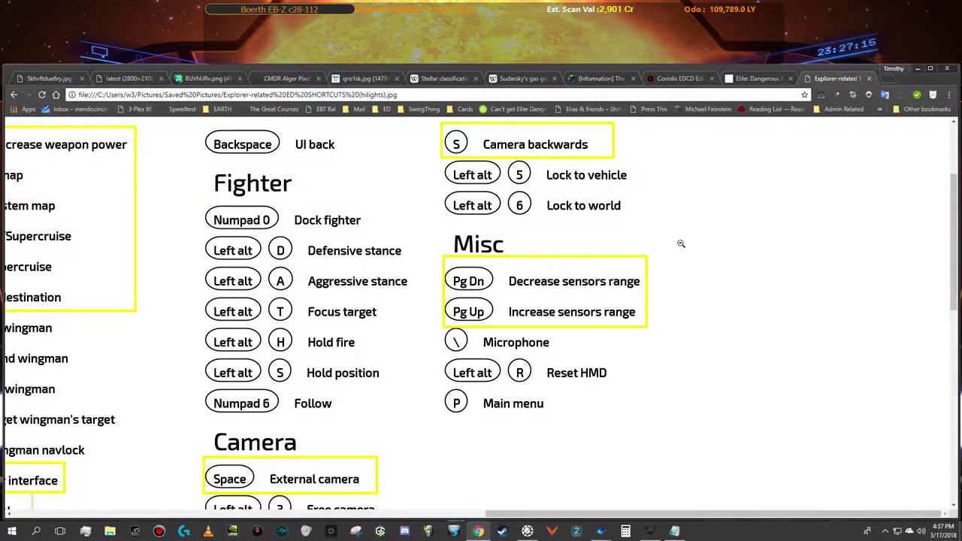
key(alt+Tab)
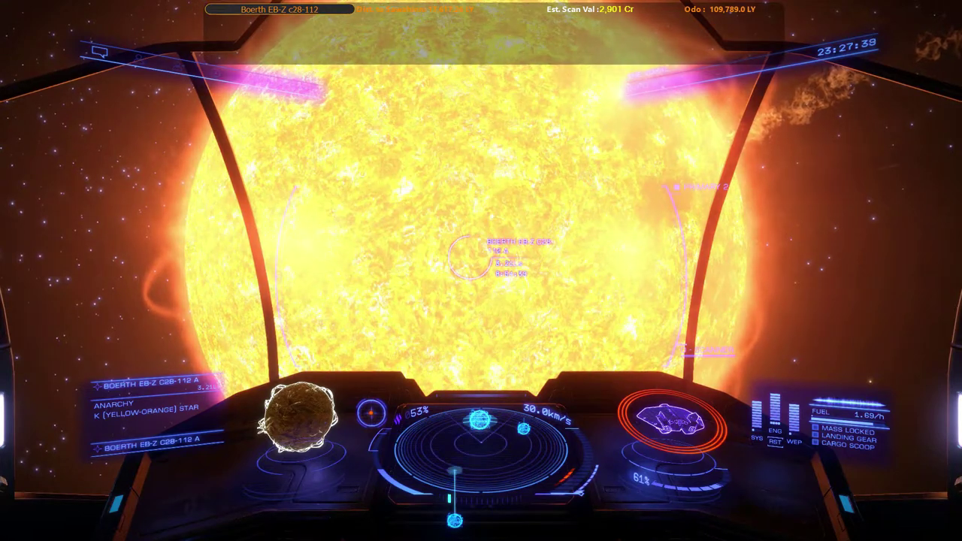
Step: Review the Camera section of the keyboard bindings sheet in the browser and return to the cockpit
key(alt+Tab)
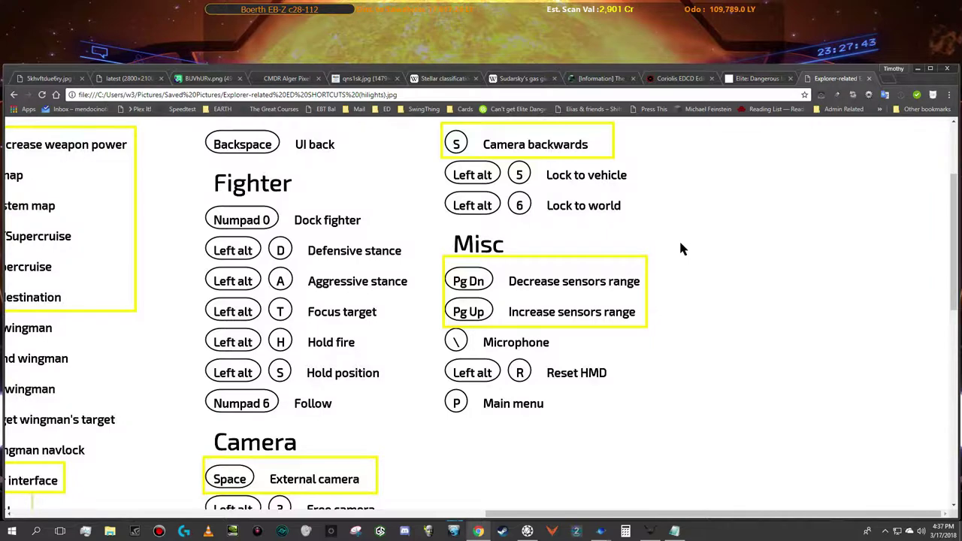
scroll(680, 246, up, 2)
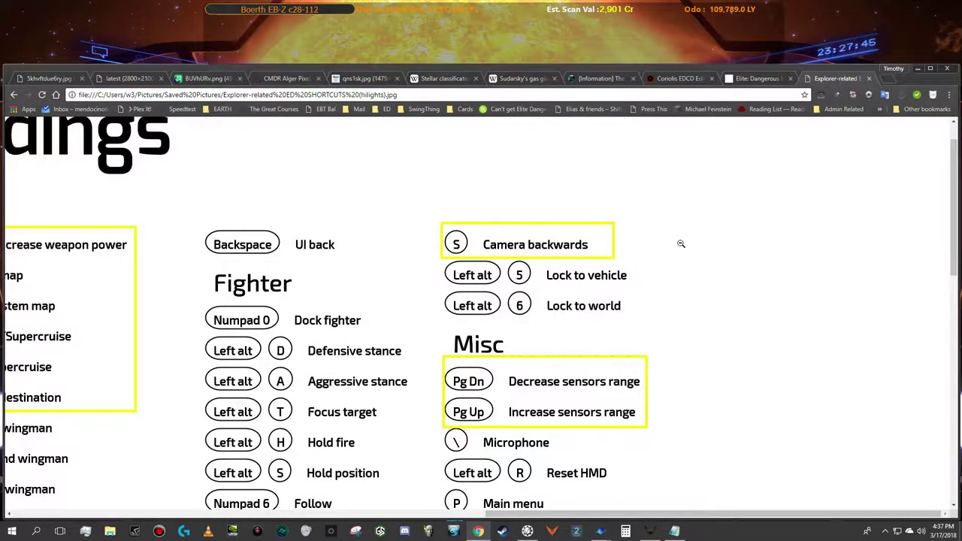
scroll(681, 243, down, 3)
scroll(681, 243, down, 2)
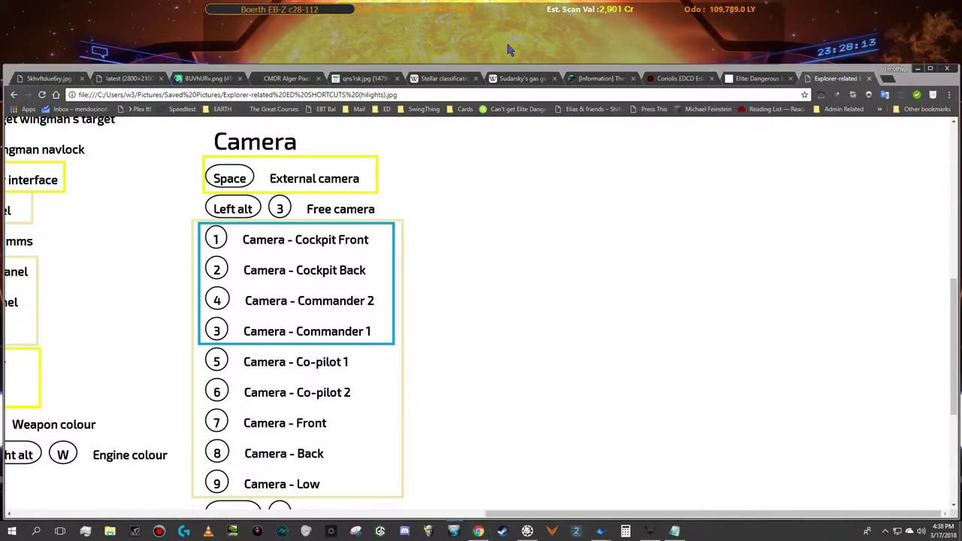
key(alt+Tab)
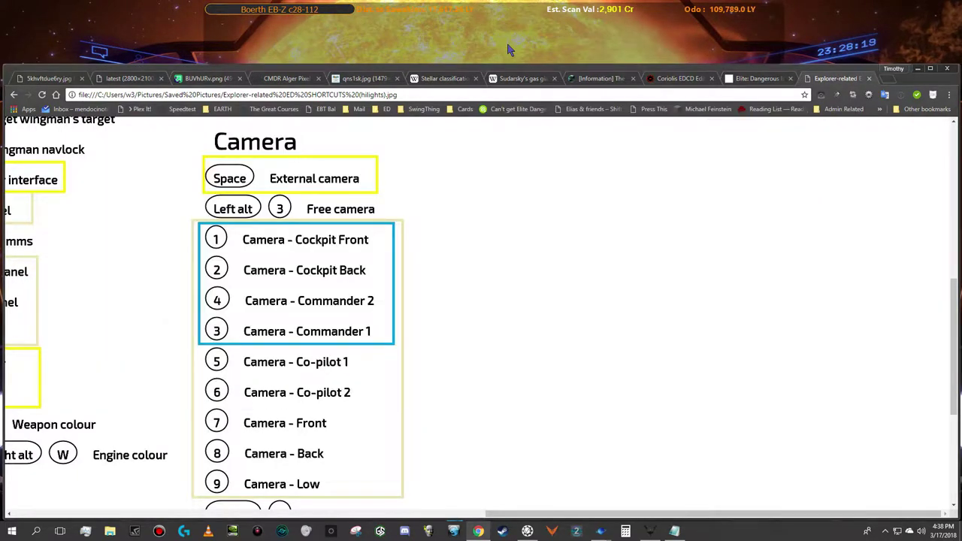
key(alt+Tab)
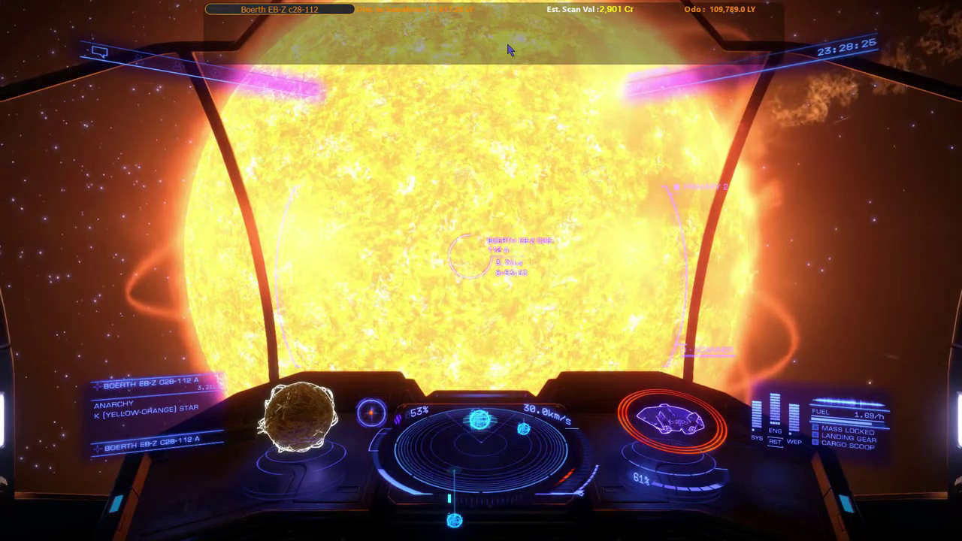
Step: Enter the external camera suite and cycle through the cockpit front, cockpit back and commander views to Ship Co-pilot 1
key(ctrl+alt+space)
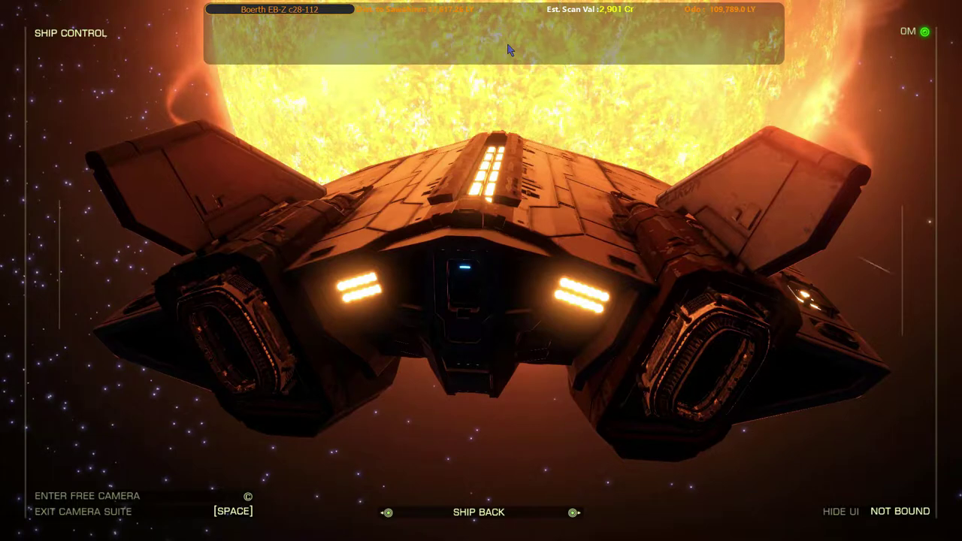
key(Right)
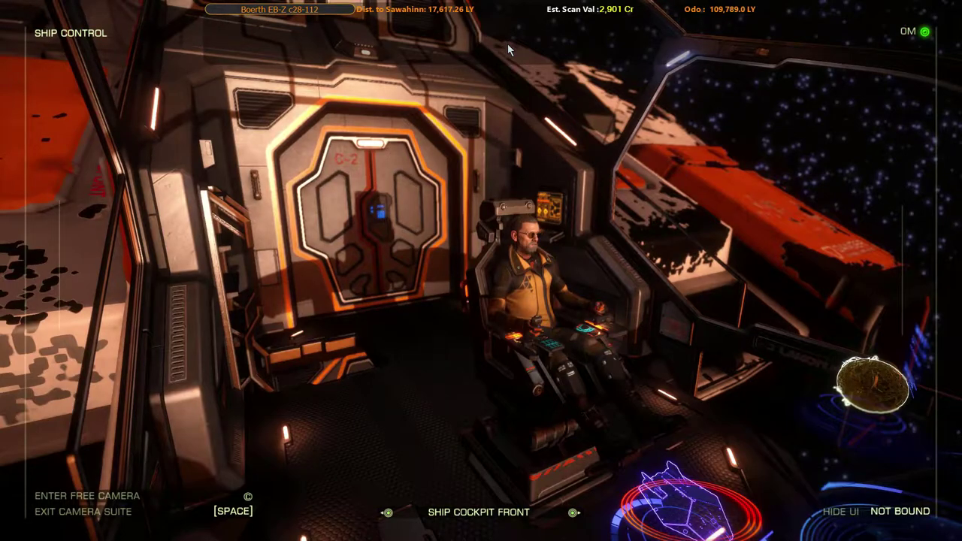
key(Right)
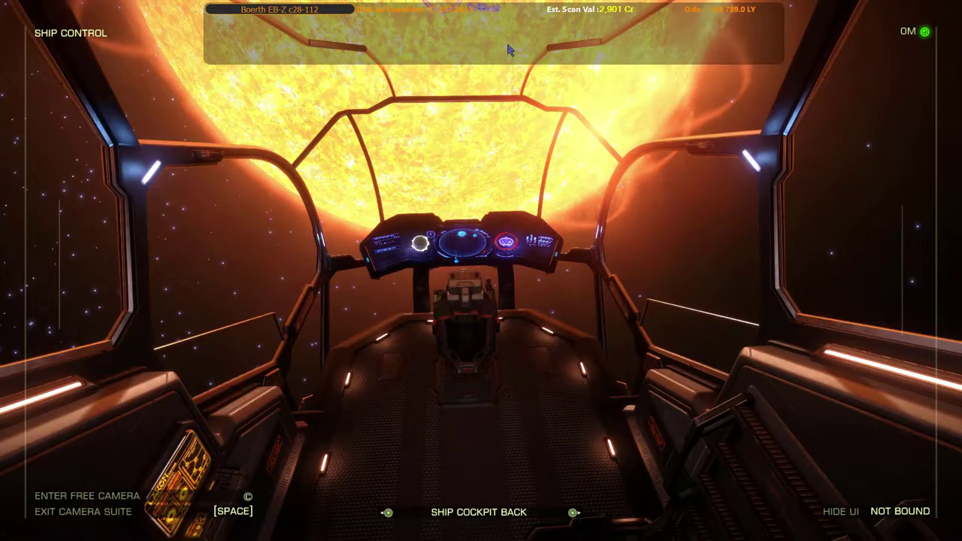
key(Right)
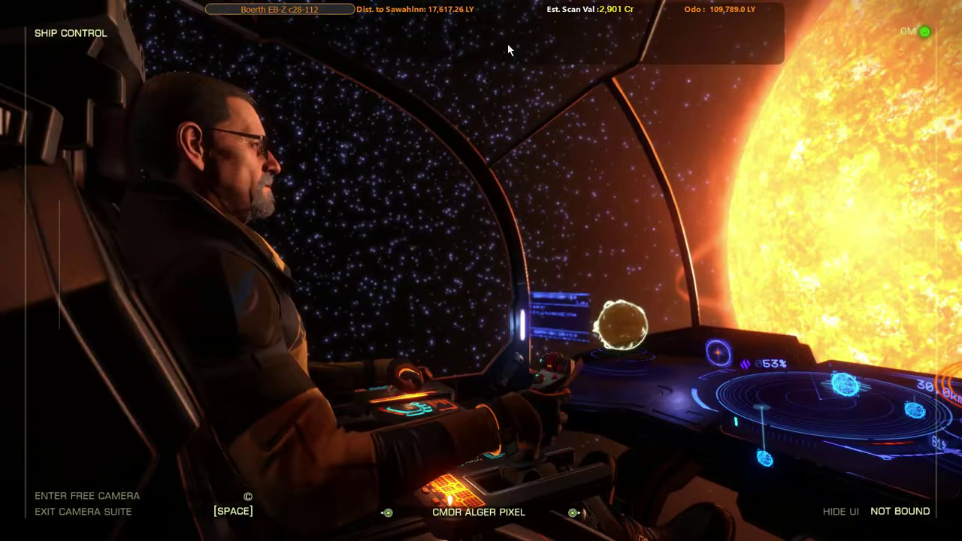
key(Right)
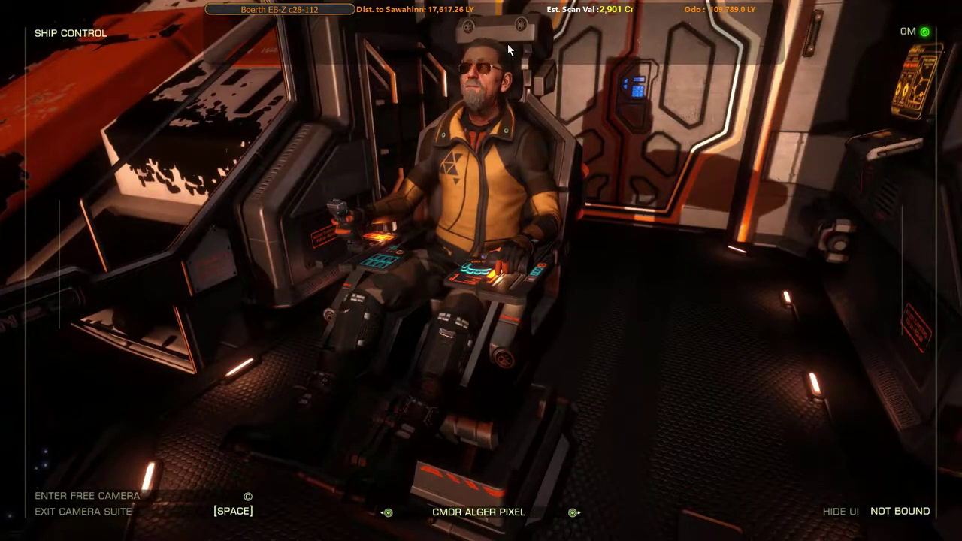
key(Right)
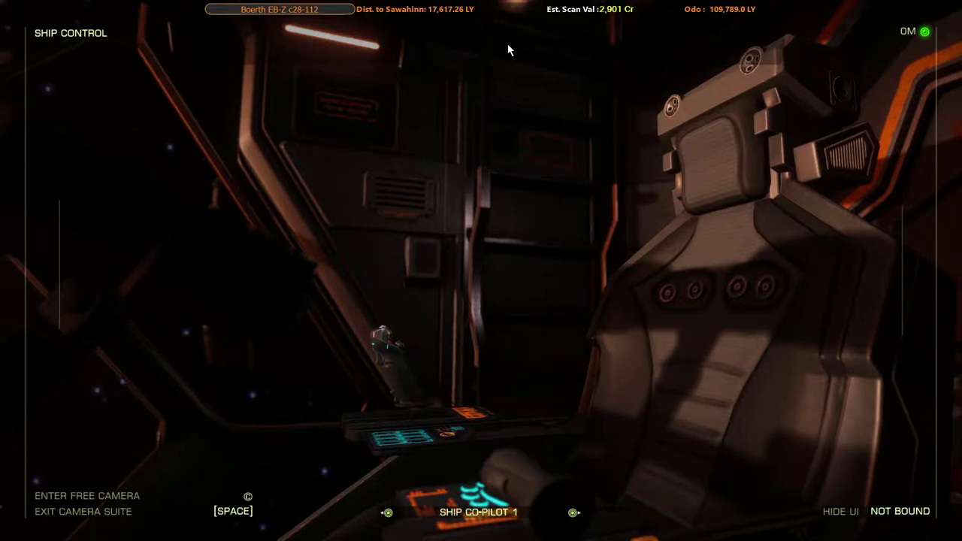
Step: Compare the camera bindings sheet with the camera suite, cycling through the ship front, back, low and cockpit views to Ship Back
key(alt+Tab)
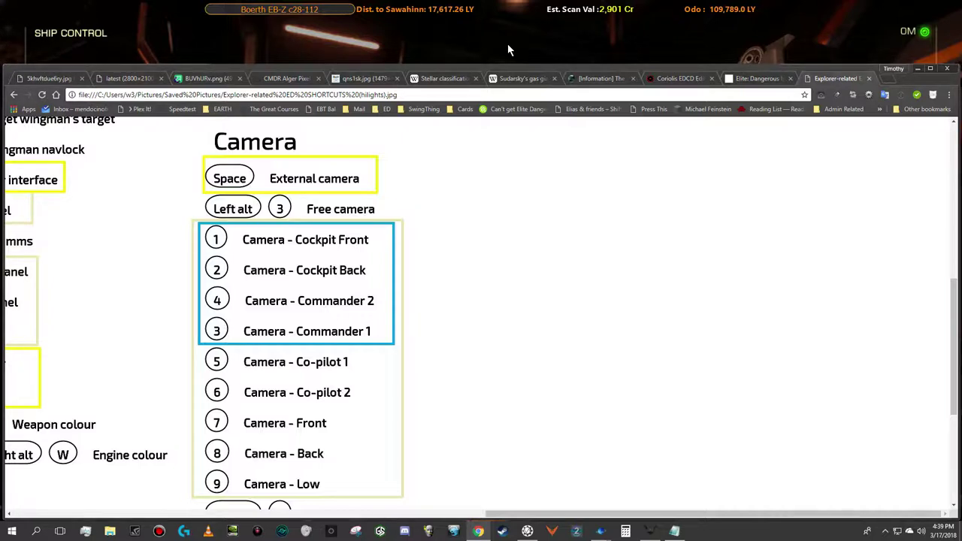
key(alt+Tab)
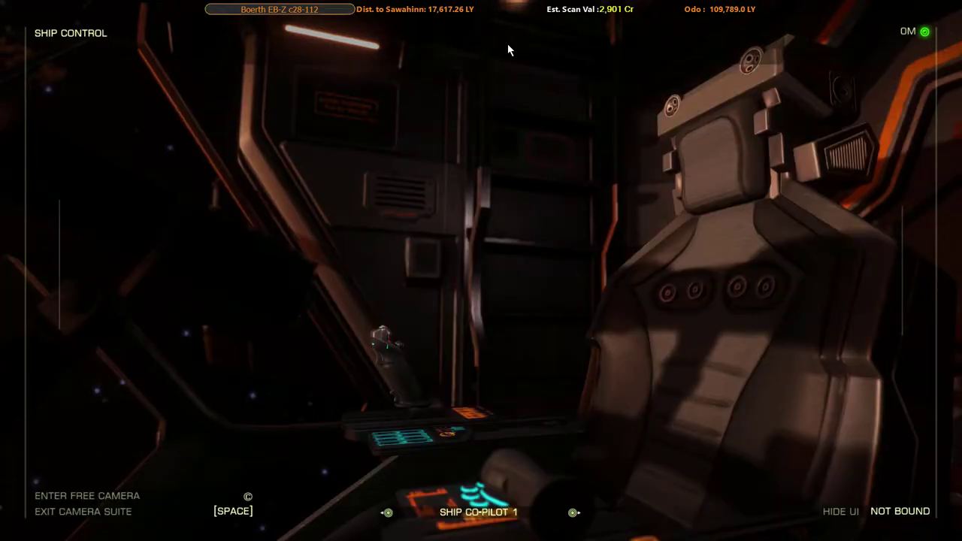
key(Right)
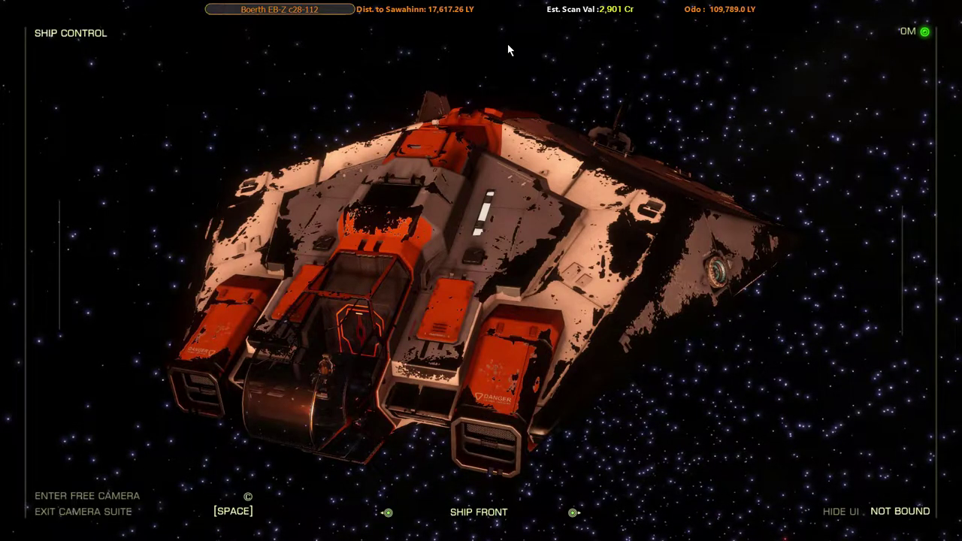
key(alt+Tab)
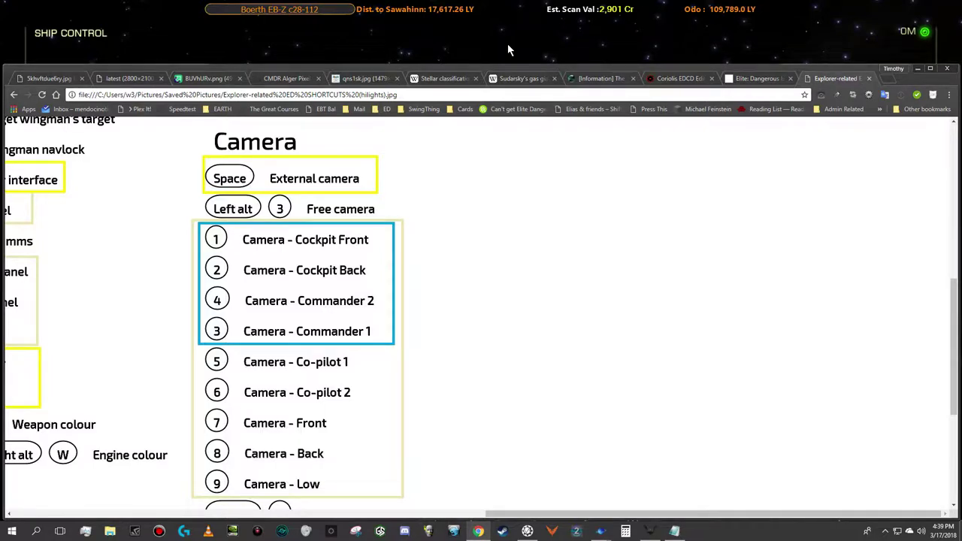
key(alt+Tab)
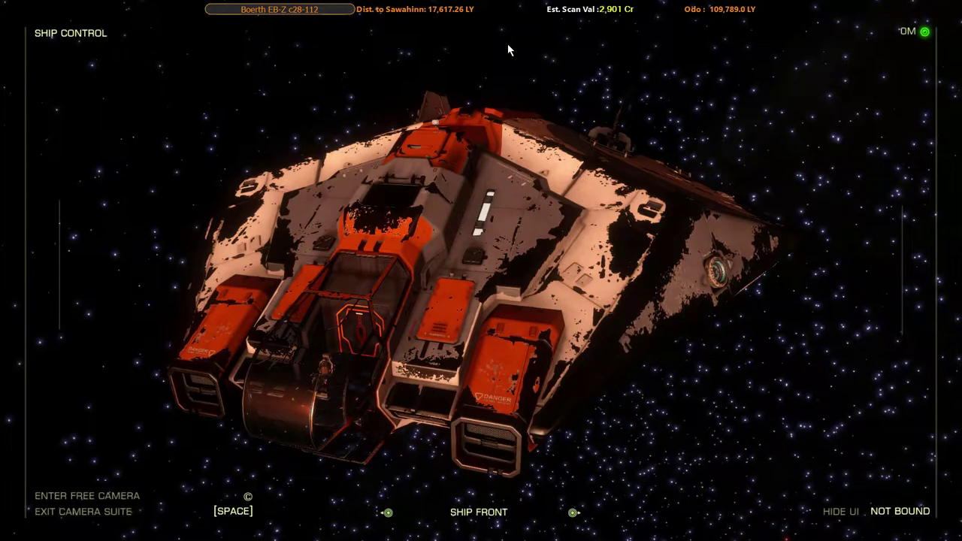
key(Right)
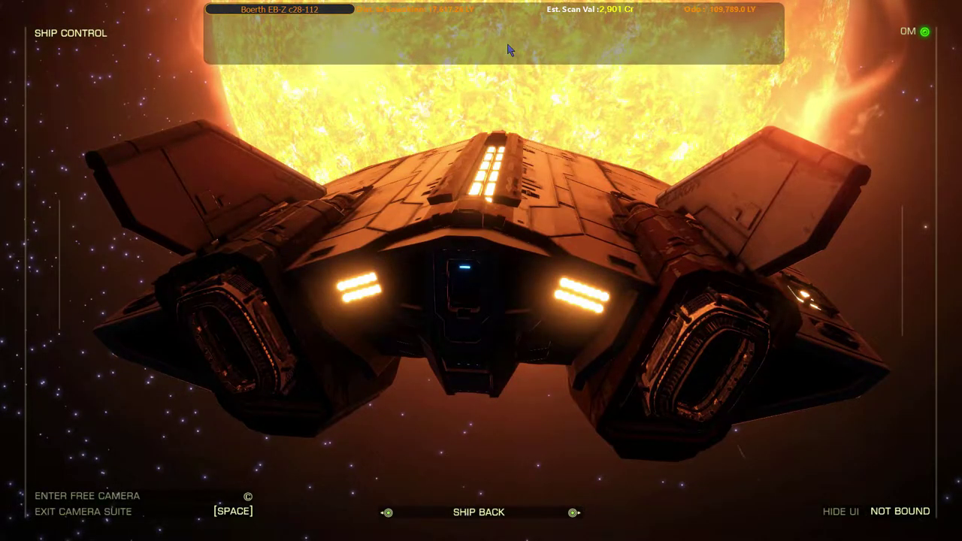
key(Right)
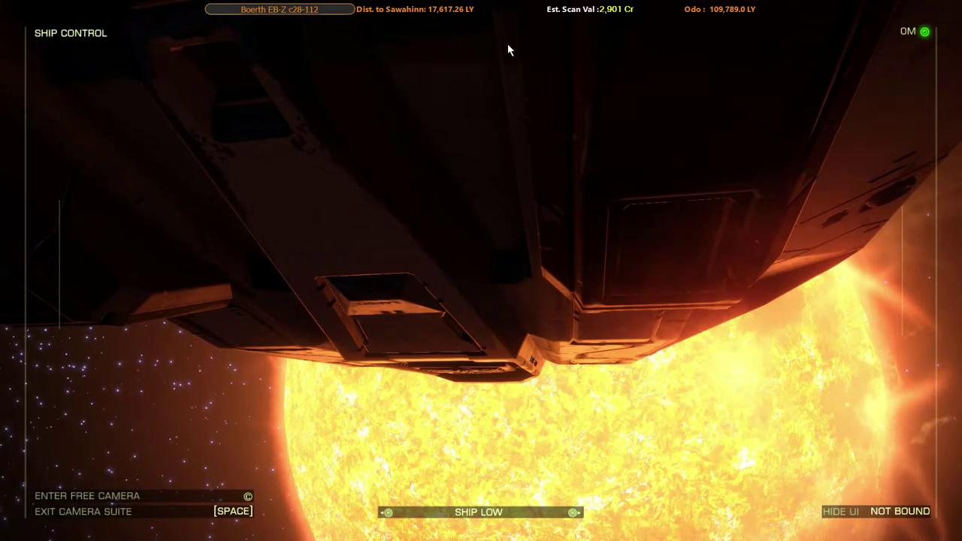
key(Right)
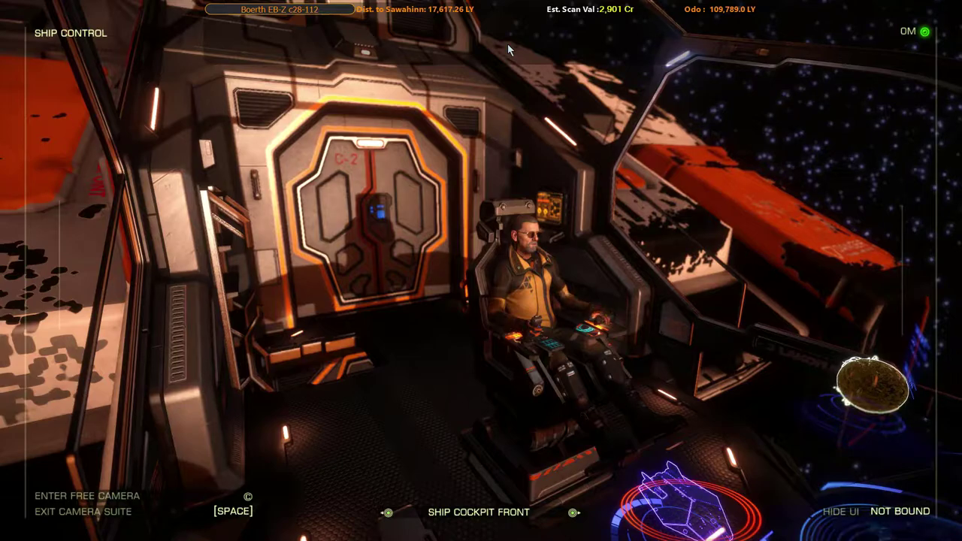
key(Right)
key(Right)
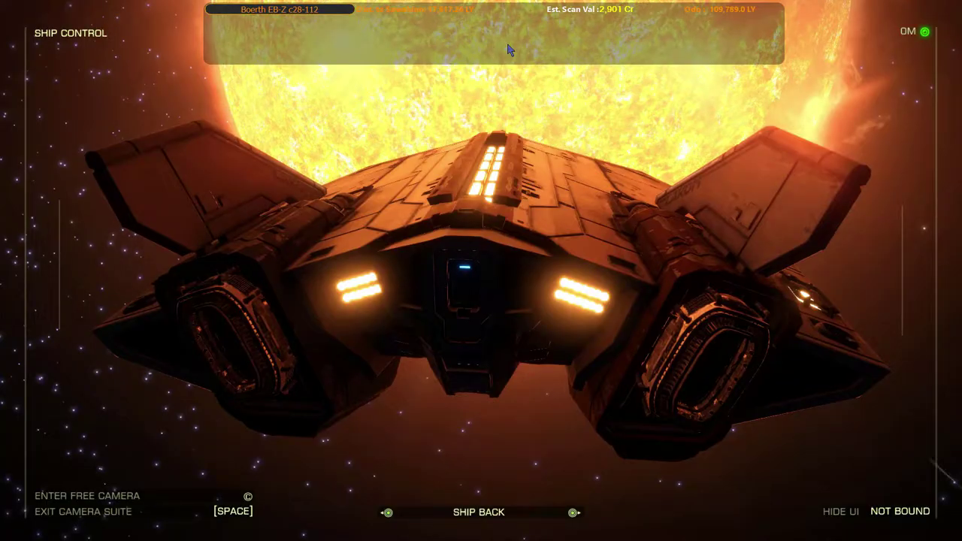
Step: Consult the camera bindings sheet once more, return to Elite Dangerous and enter the free camera from the Ship Back view
key(alt+Tab)
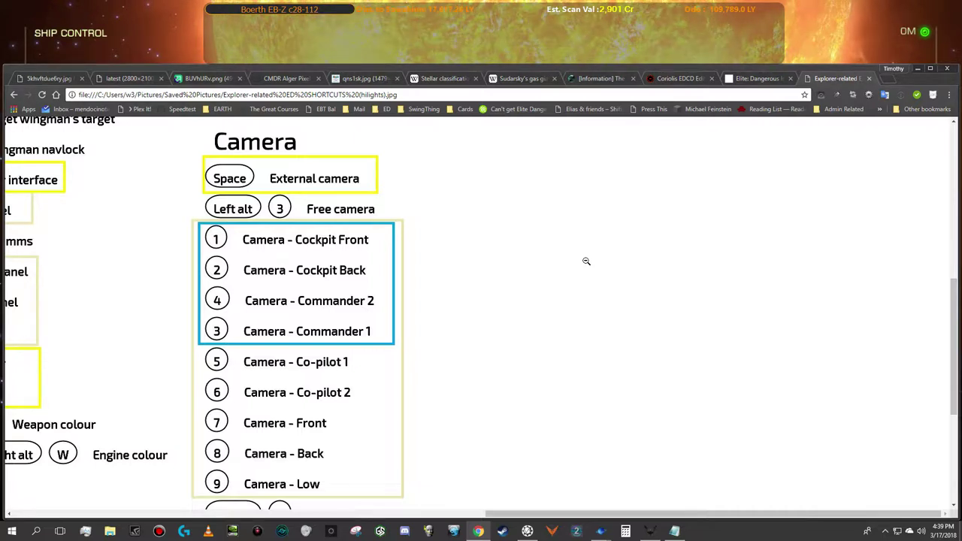
key(alt+Tab)
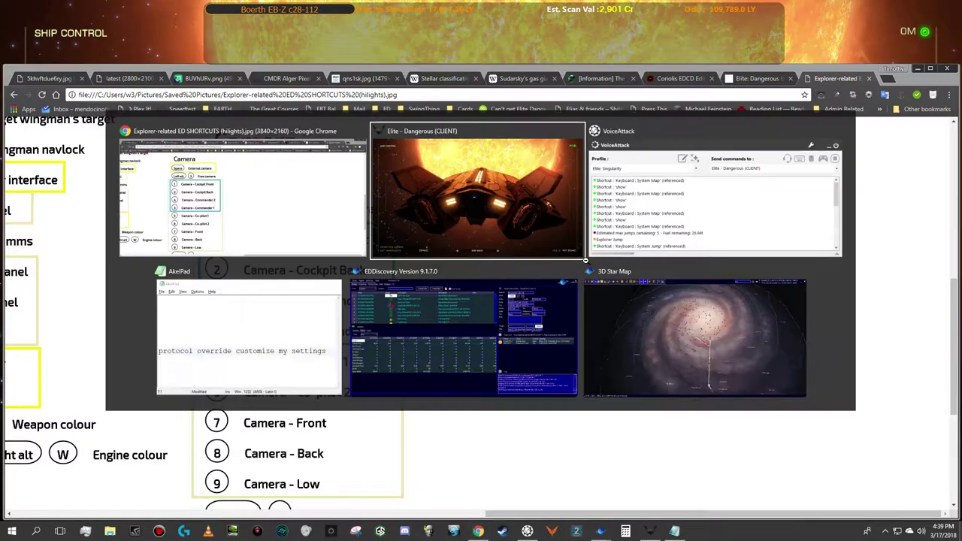
key(c)
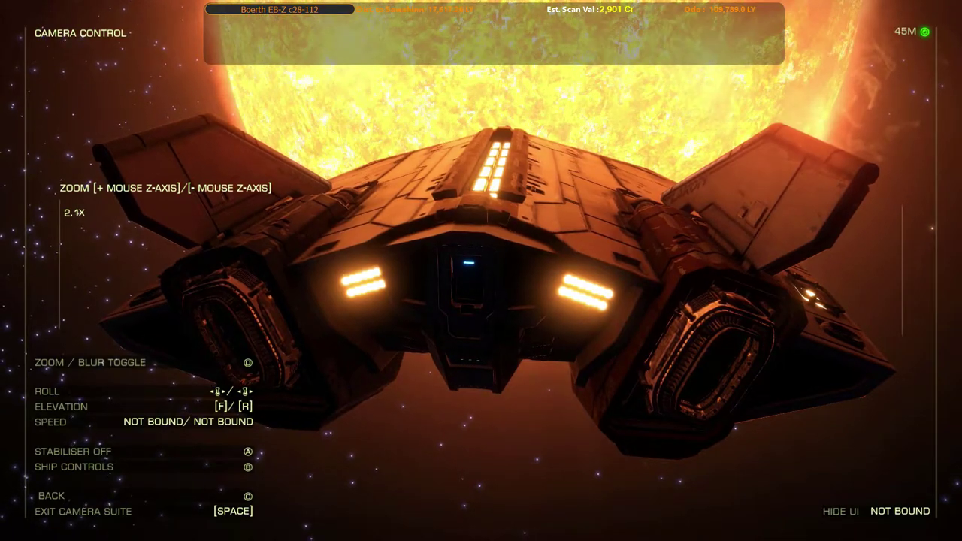
Step: Move the free camera backwards to about 94 m, and examine the camera movement bindings on the keyboard bindings sheet in the browser
key(s)
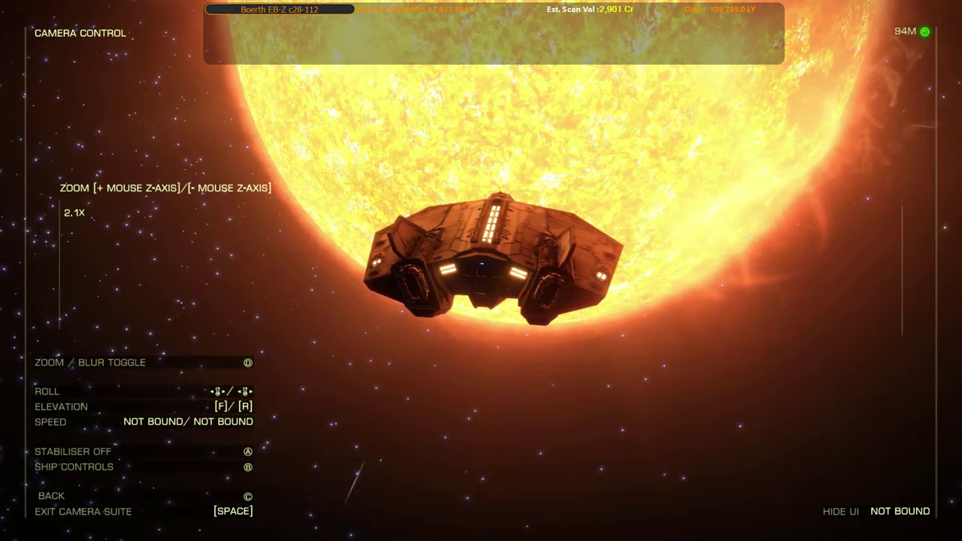
key(alt+Tab)
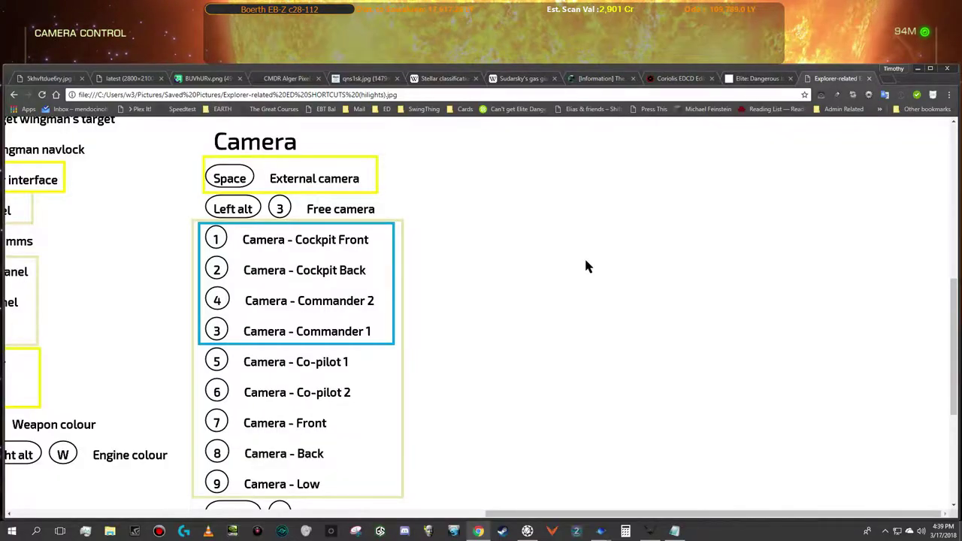
scroll(585, 266, down, 1)
scroll(585, 266, down, 2)
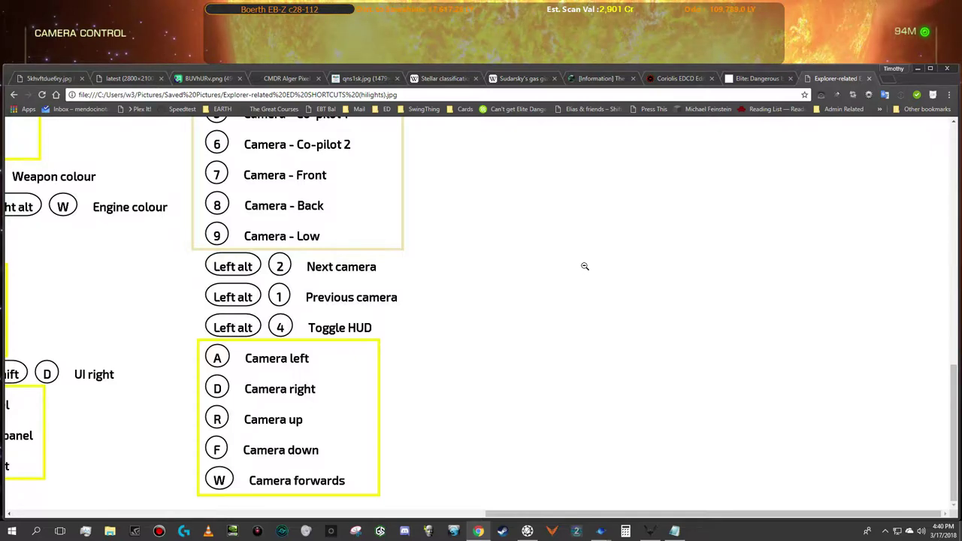
scroll(584, 266, up, 10)
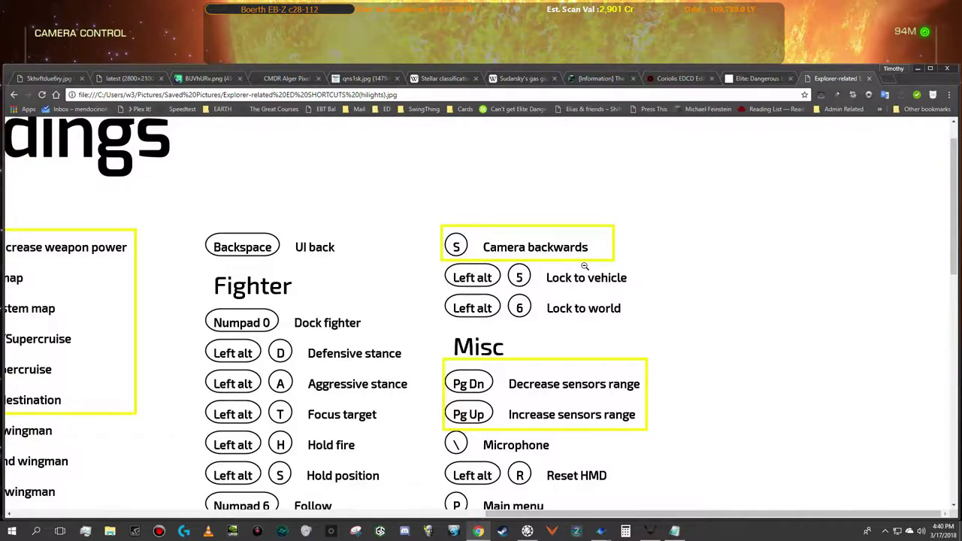
scroll(585, 266, down, 10)
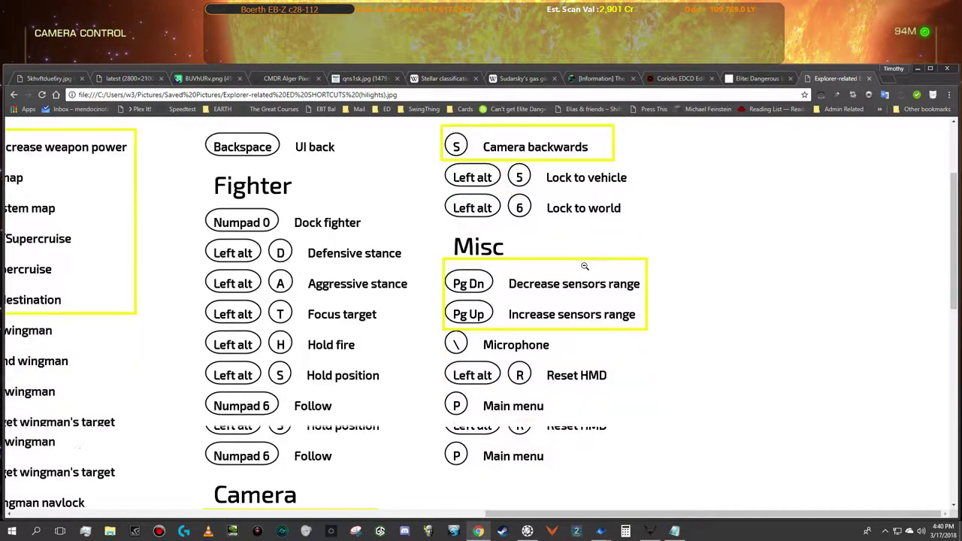
scroll(585, 266, down, 2)
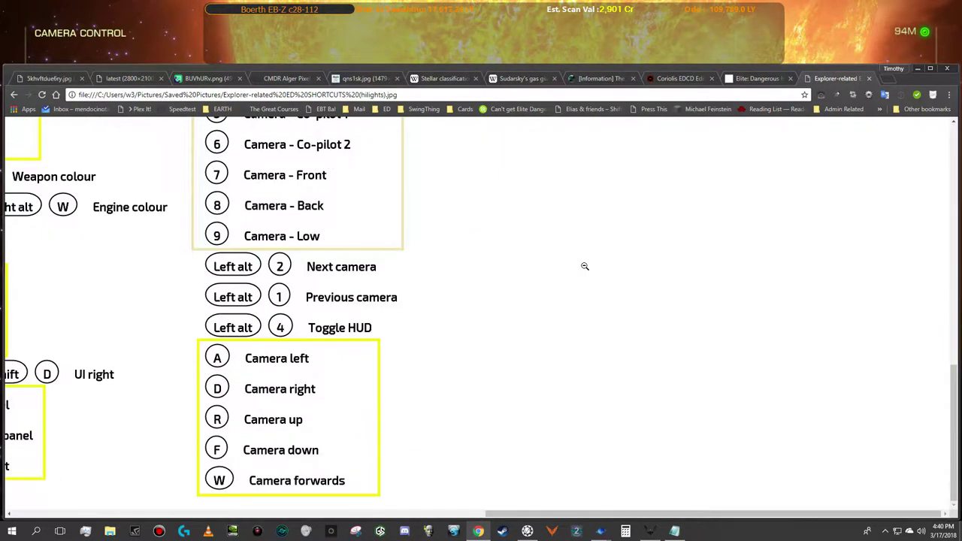
scroll(584, 266, up, 5)
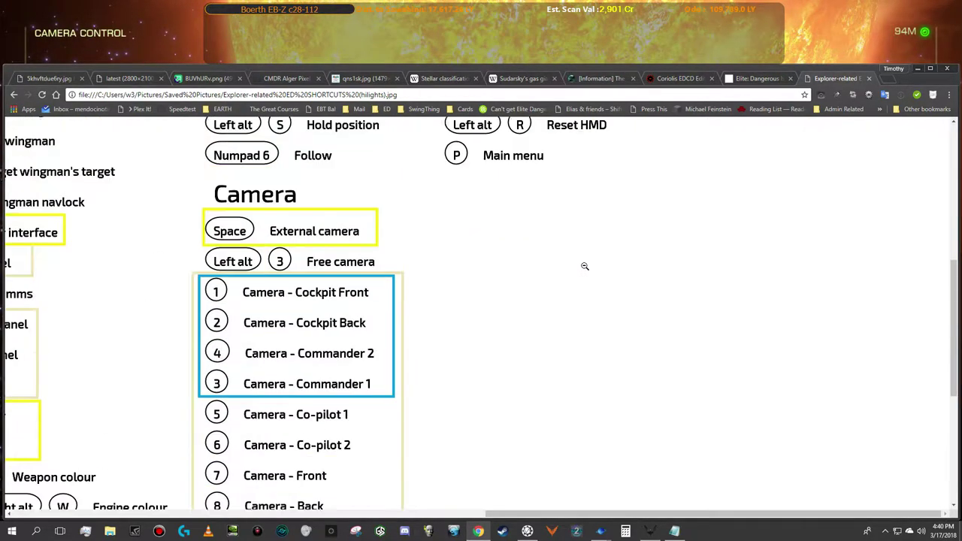
scroll(585, 267, down, 5)
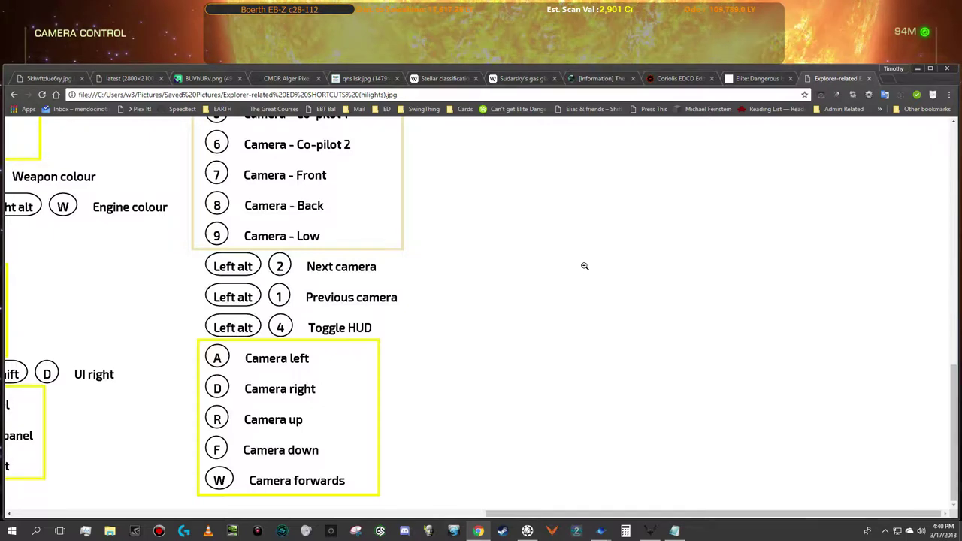
Step: Return to Elite Dangerous and move the free camera up and down behind the ship
key(alt+Tab)
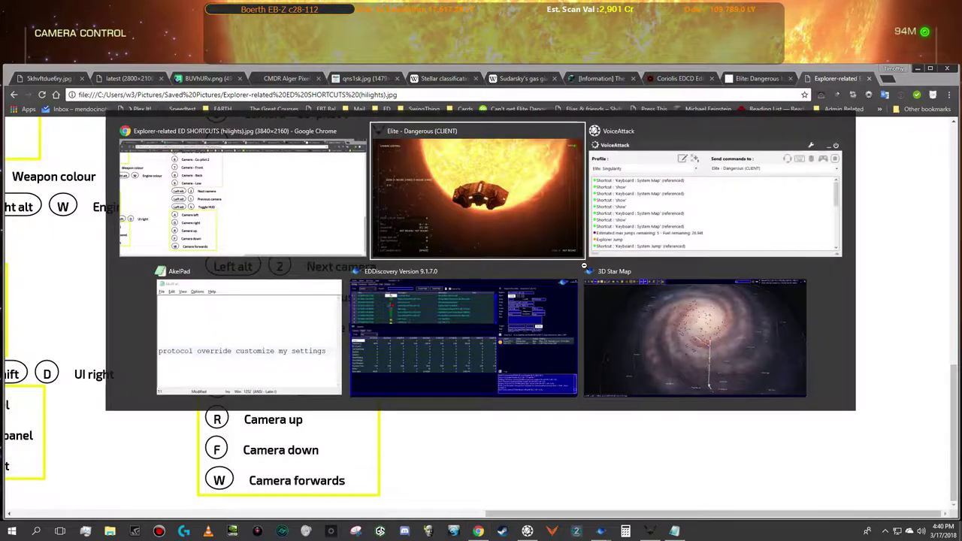
key(r)
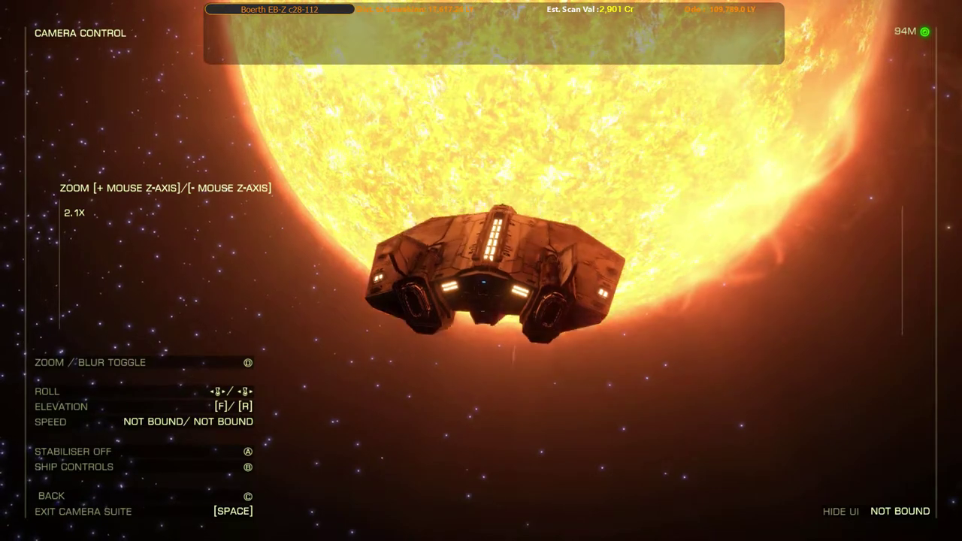
key(f)
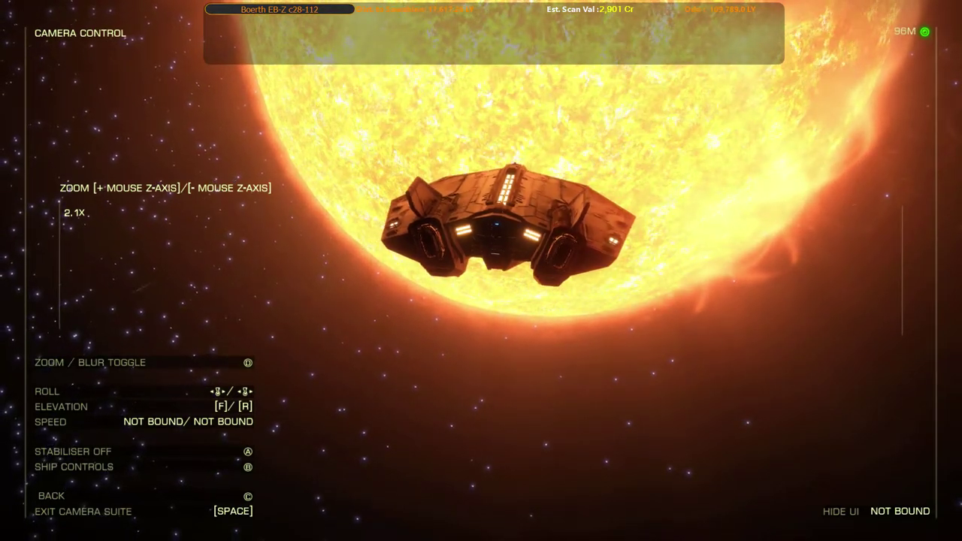
Step: Review the bindings sheet in the browser, from the Camera section across to the ship throttle, head look and camera zoom bindings
key(alt+Tab)
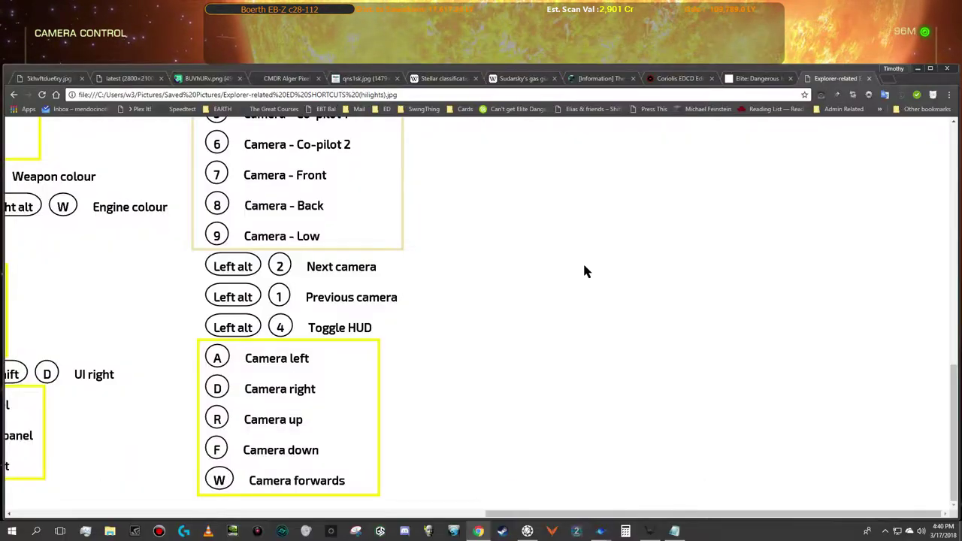
scroll(586, 271, up, 9)
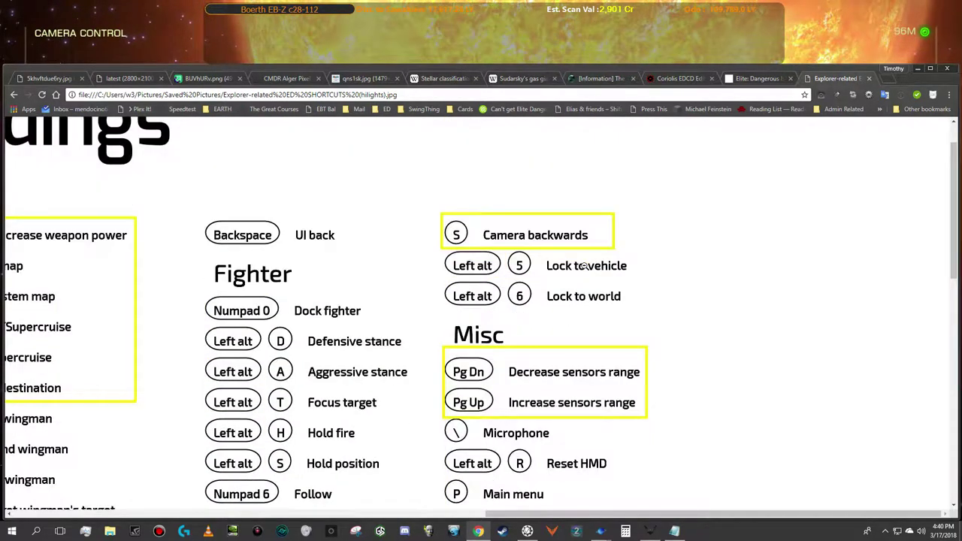
scroll(585, 266, down, 10)
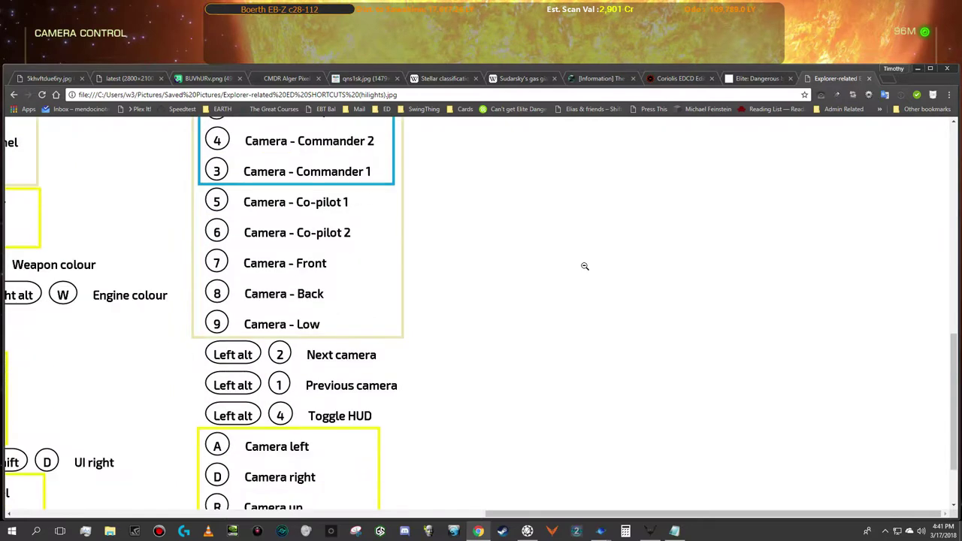
scroll(481, 396, left, 5)
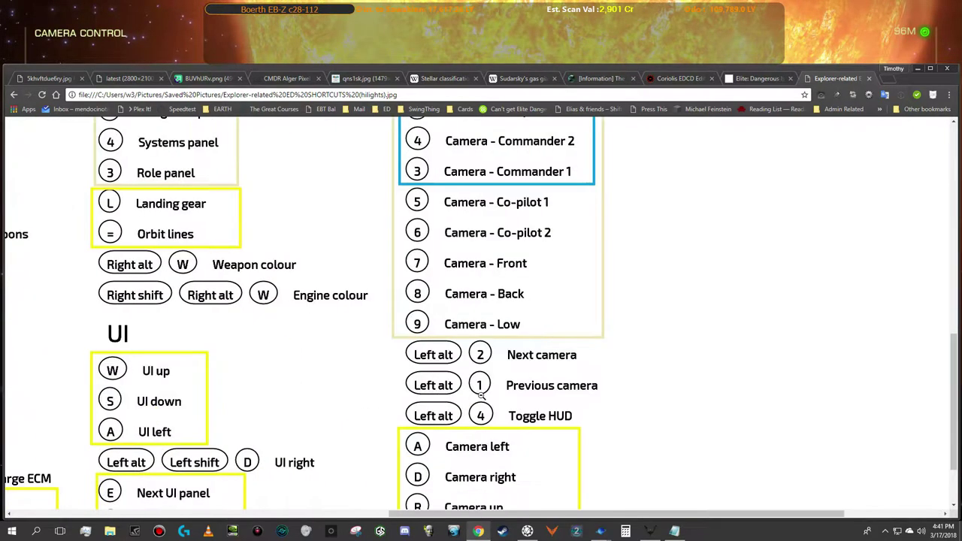
scroll(481, 396, down, 1)
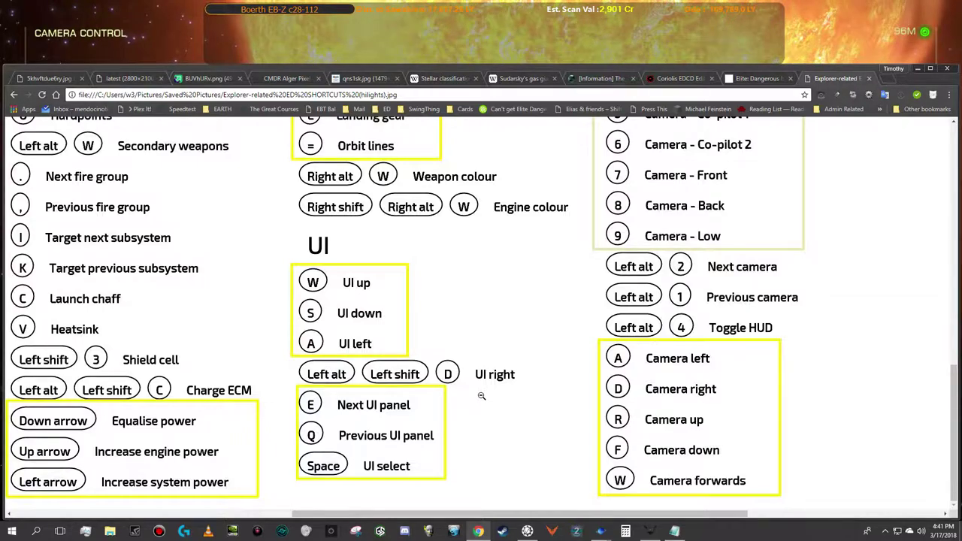
scroll(480, 396, left, 6)
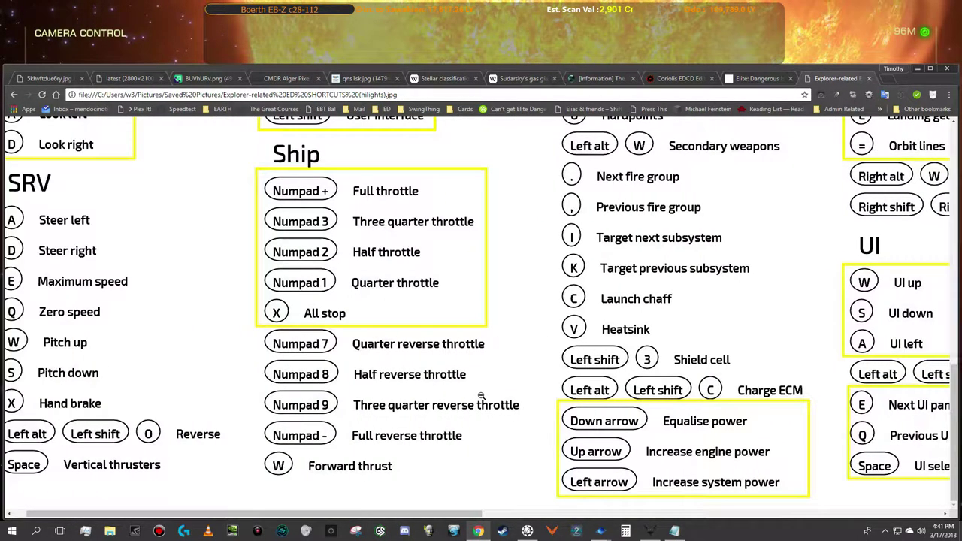
scroll(481, 396, up, 5)
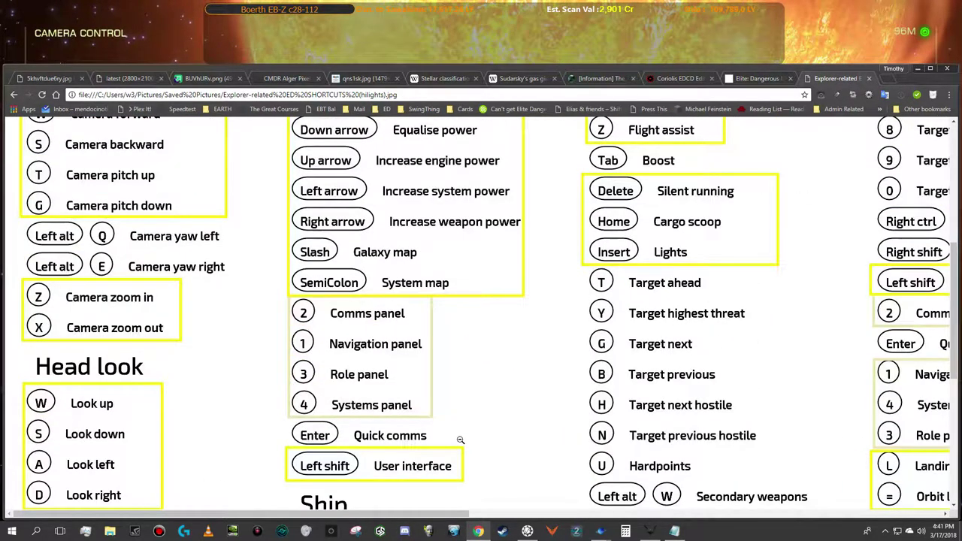
scroll(297, 519, up, 5)
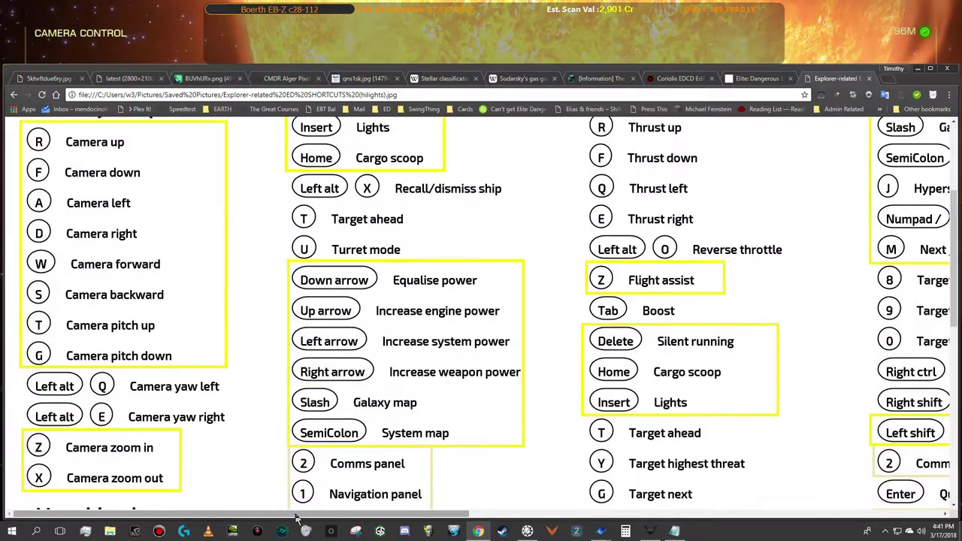
scroll(297, 518, down, 2)
scroll(297, 519, down, 3)
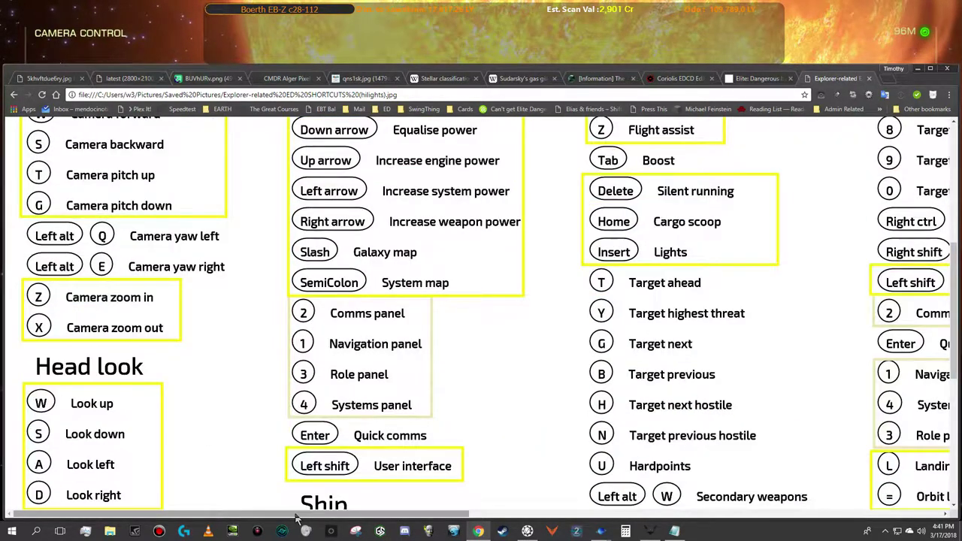
scroll(297, 519, up, 3)
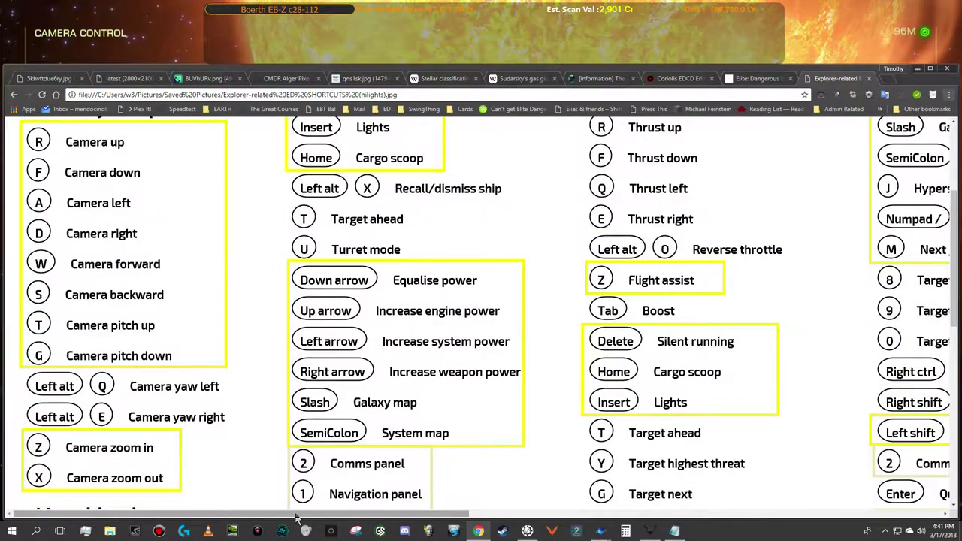
scroll(297, 518, down, 1)
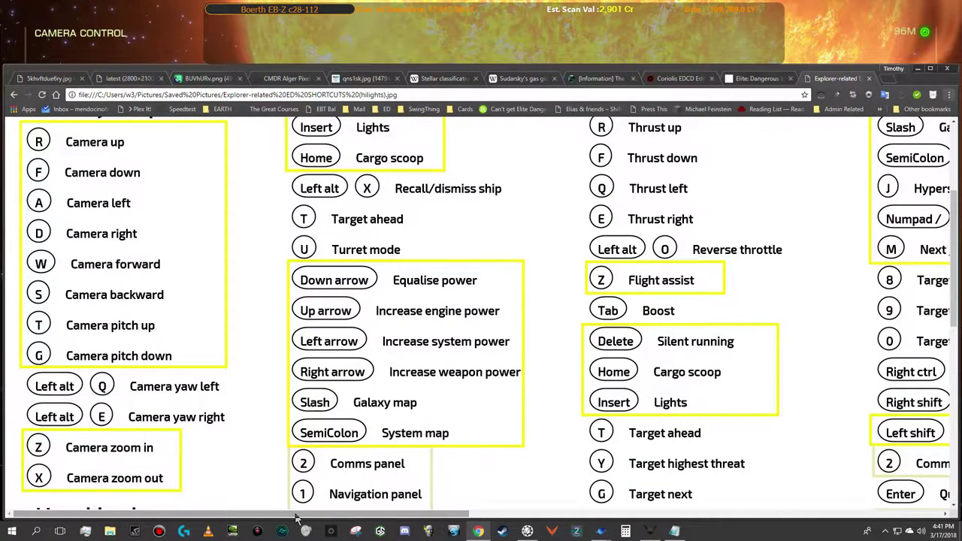
Step: Return to Elite Dangerous, toggle the free camera's stabiliser, and switch to ship controls and back to camera controls
key(alt+Tab)
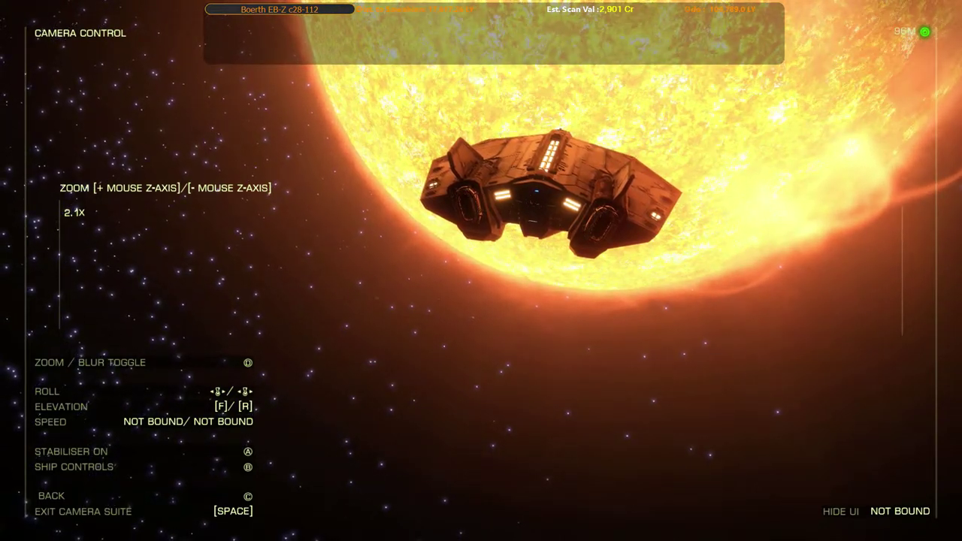
key(a)
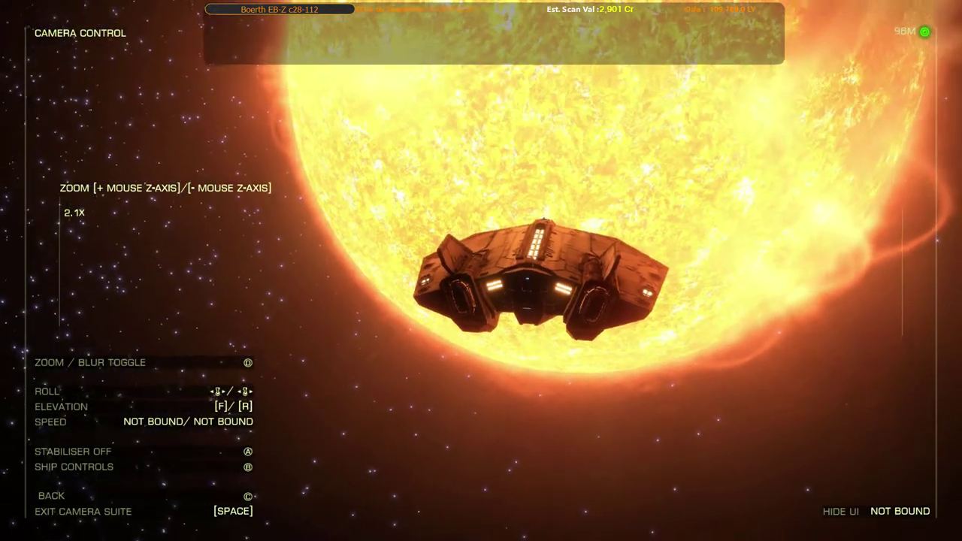
key(b)
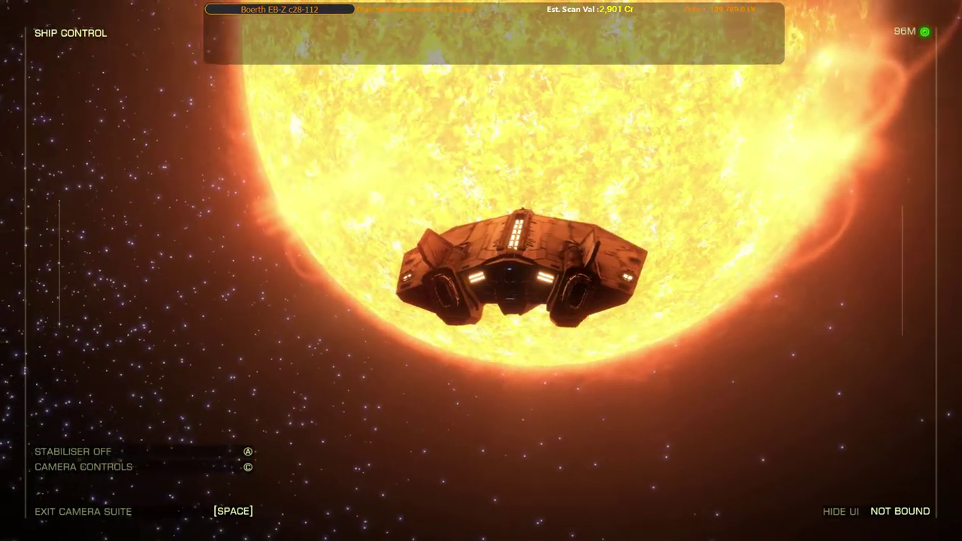
key(c)
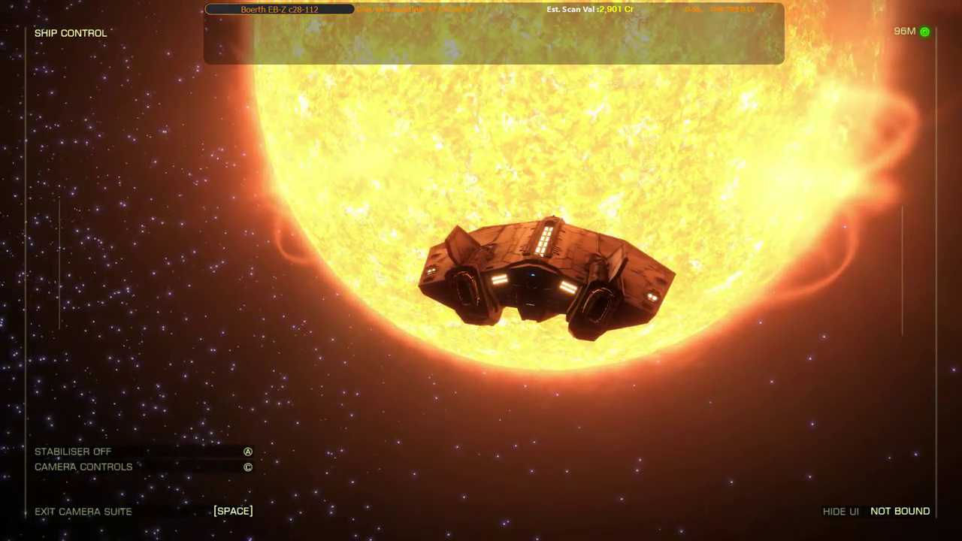
key(c)
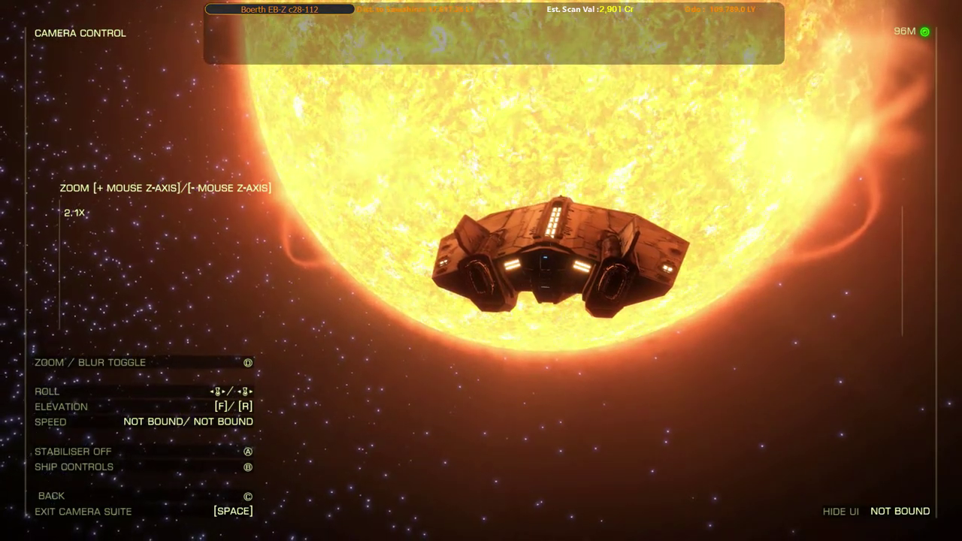
Step: Toggle the stabiliser once more and demonstrate switching from camera controls to ship controls and back
key(b)
key(a)
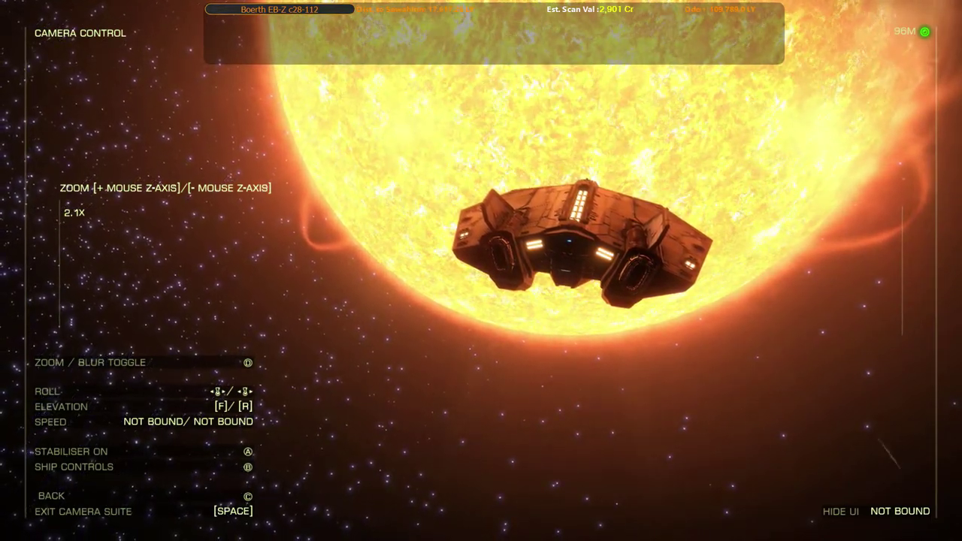
key(b)
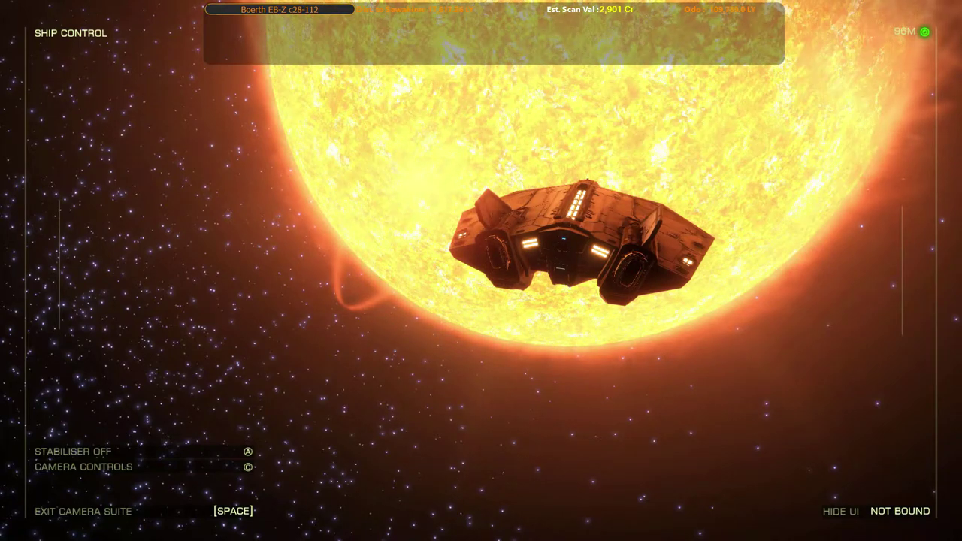
key(c)
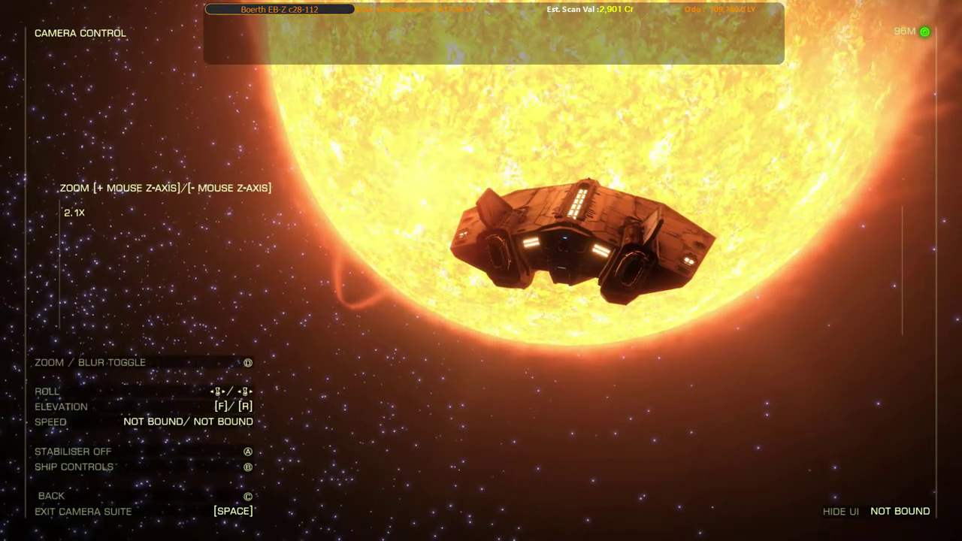
Step: Leave the free camera for the Ship Back view and exit the camera suite to the cockpit
key(c)
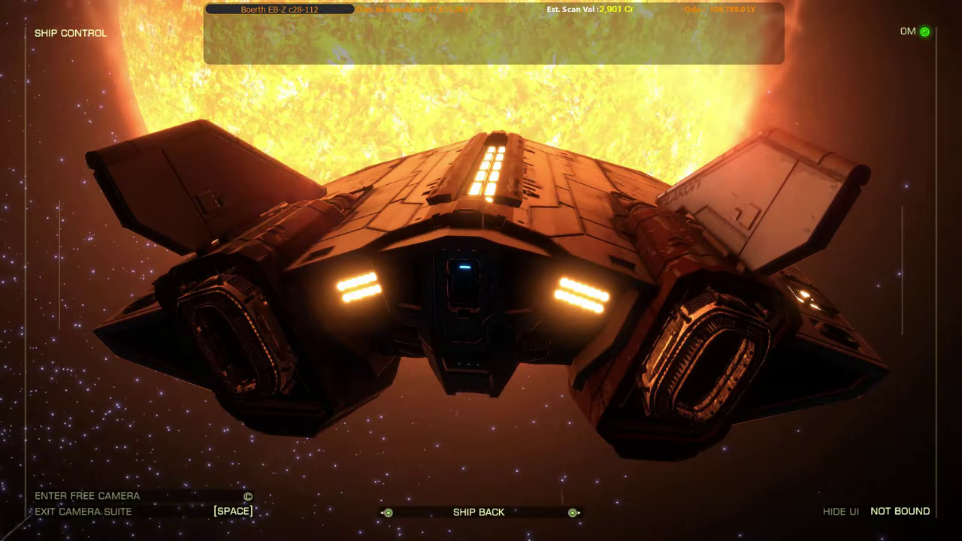
key(space)
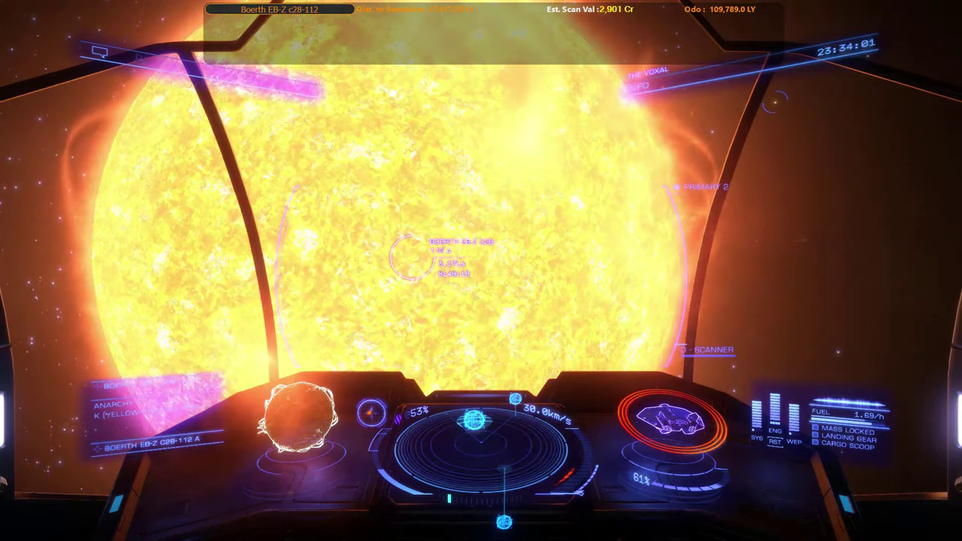
Step: Compare the ship and camera bindings on the browser's bindings sheet with the cockpit view in Elite Dangerous
key(alt+Tab)
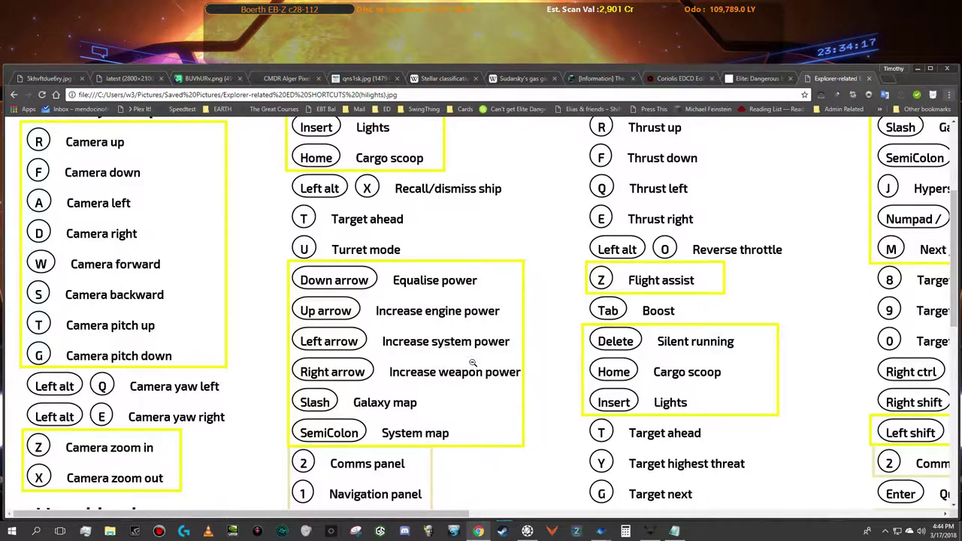
key(alt+Tab)
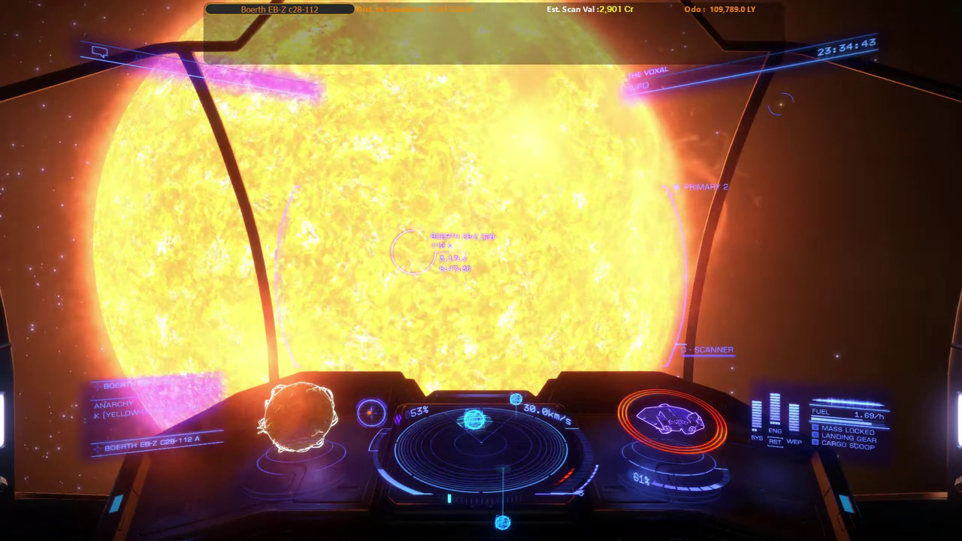
key(alt+Tab)
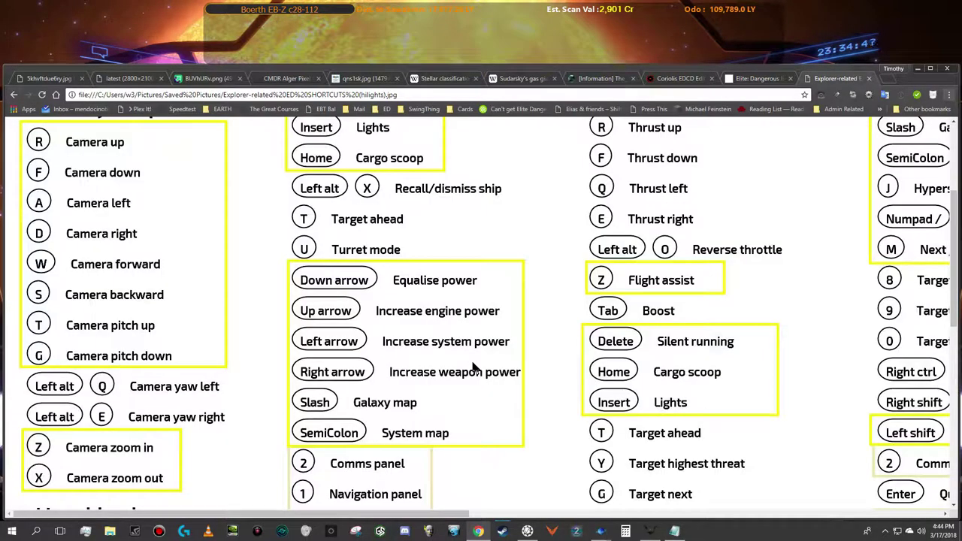
Step: Check the panel bindings on the sheet and view the navigation, comms, role and systems panels in turn in Elite Dangerous
scroll(474, 397, down, 2)
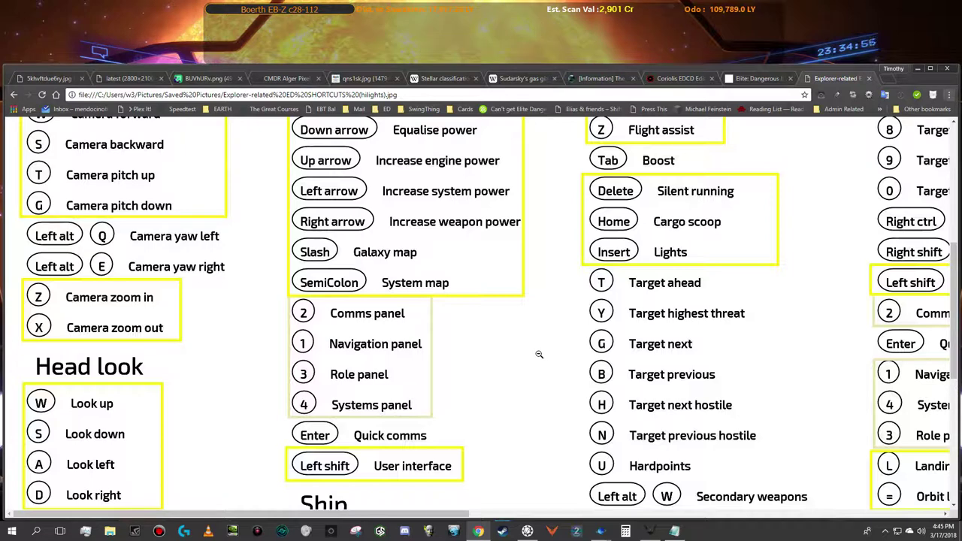
key(alt+Tab)
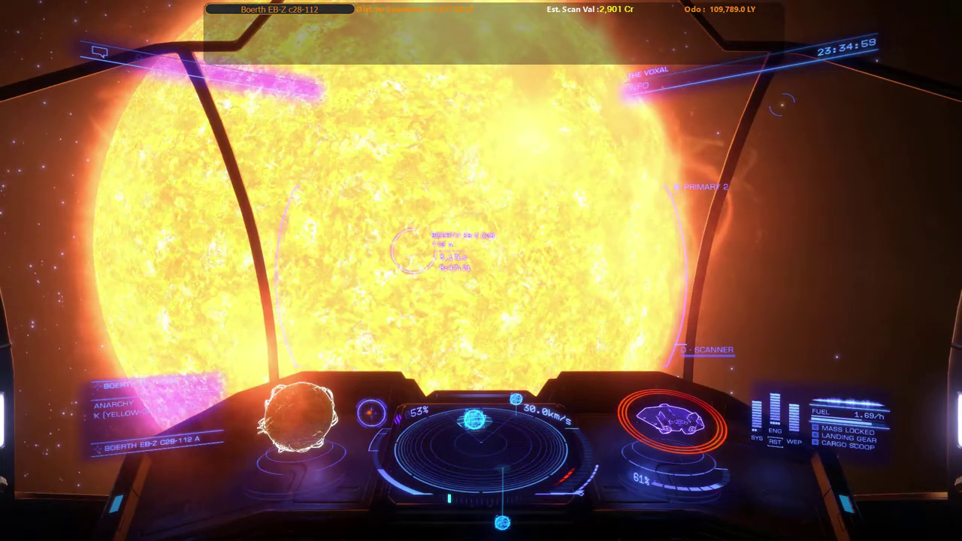
key(1)
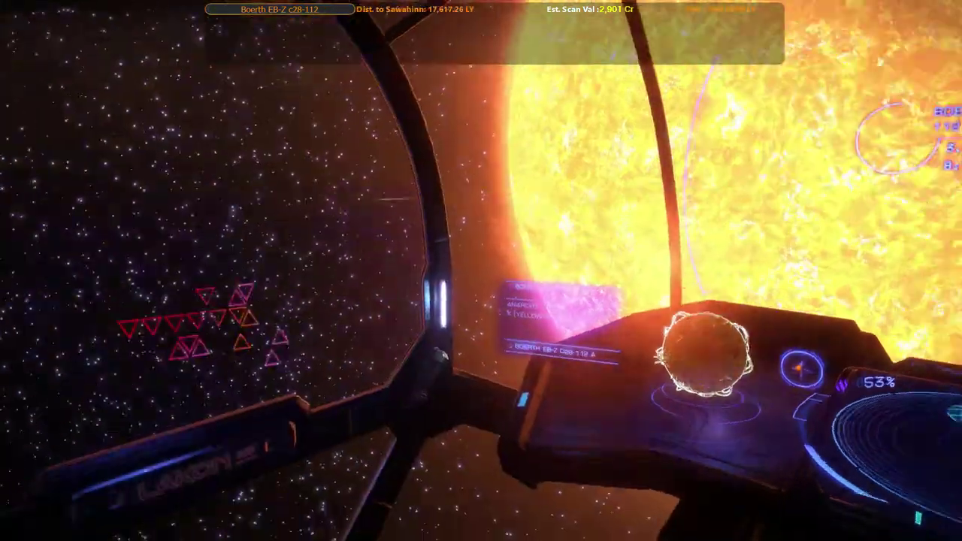
key(2)
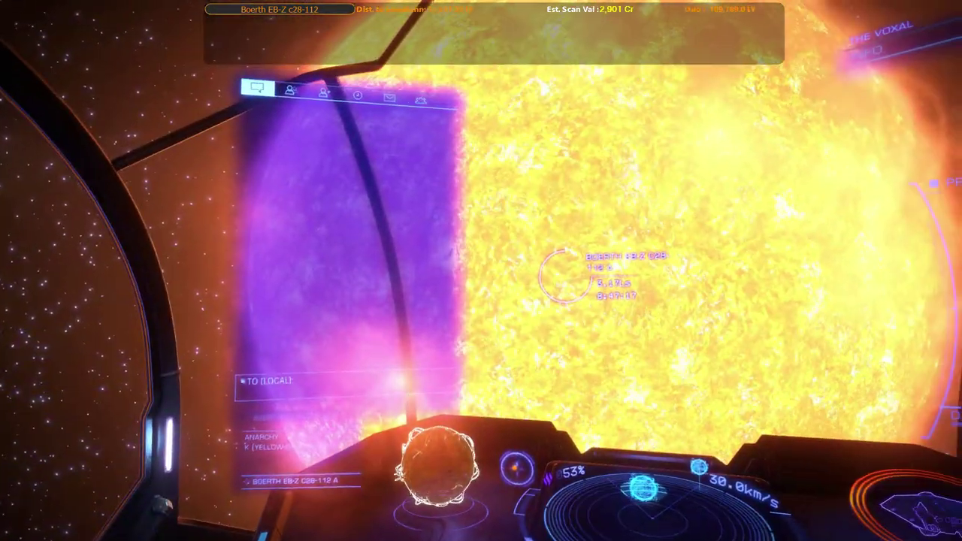
key(3)
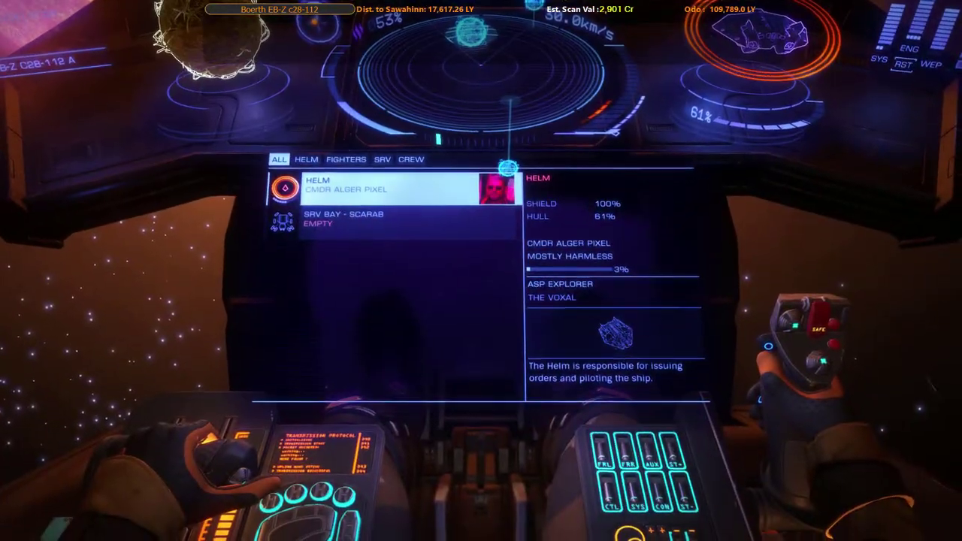
key(4)
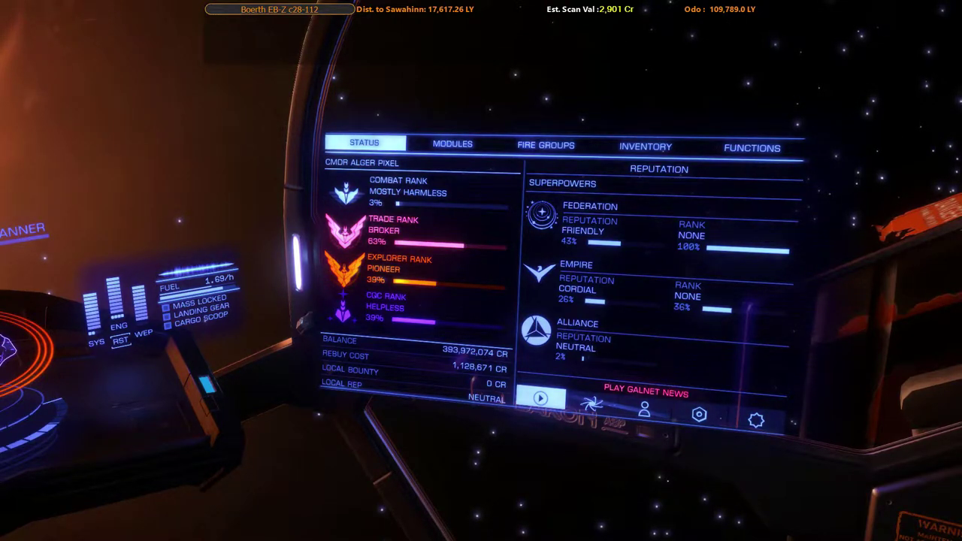
key(4)
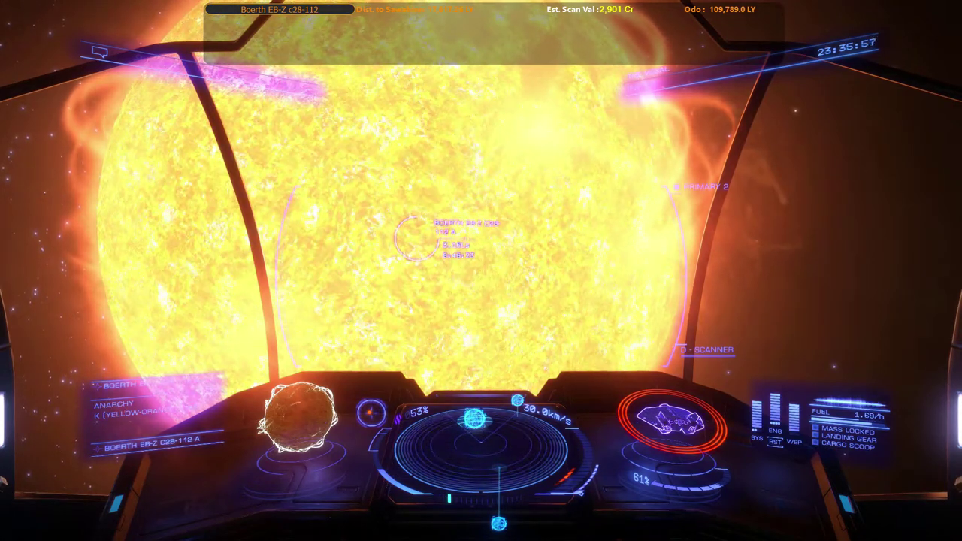
Step: Return to the browser's bindings sheet and review the panel, drive assist, lights and cargo scoop bindings
key(alt+Tab)
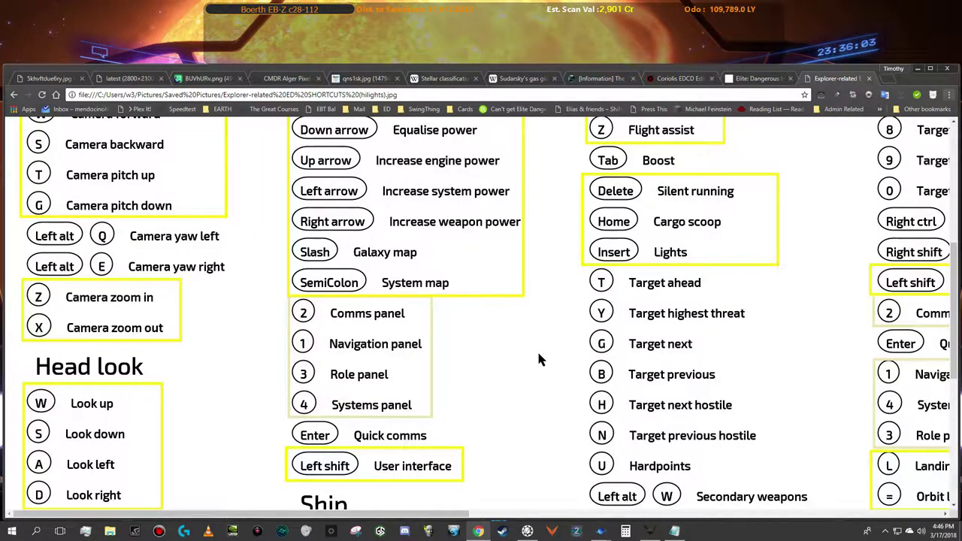
key(alt+Tab)
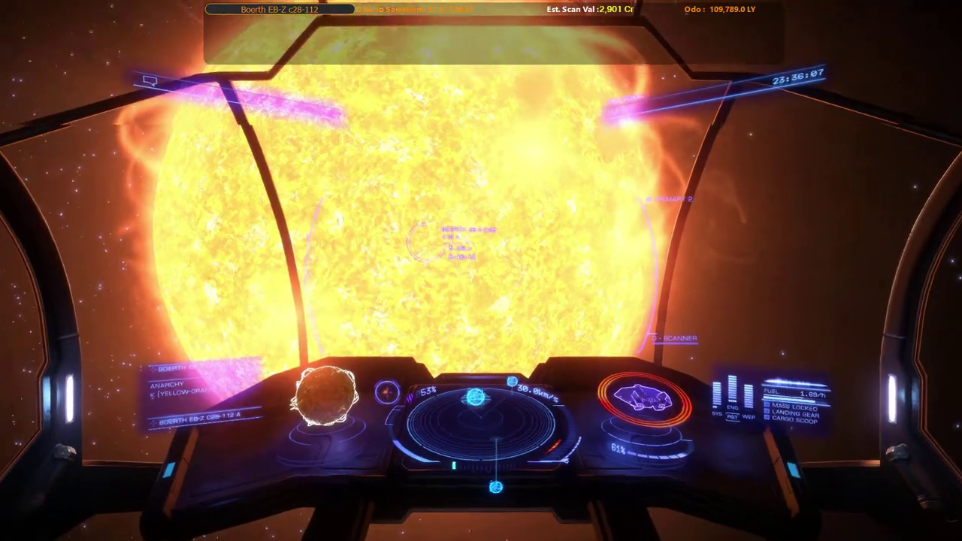
key(alt+Tab)
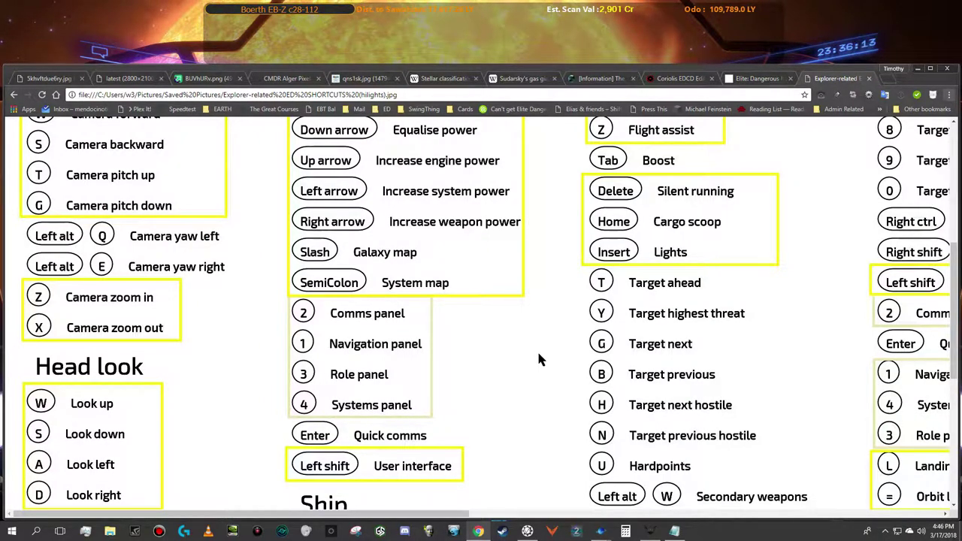
scroll(538, 360, up, 2)
scroll(538, 360, up, 1)
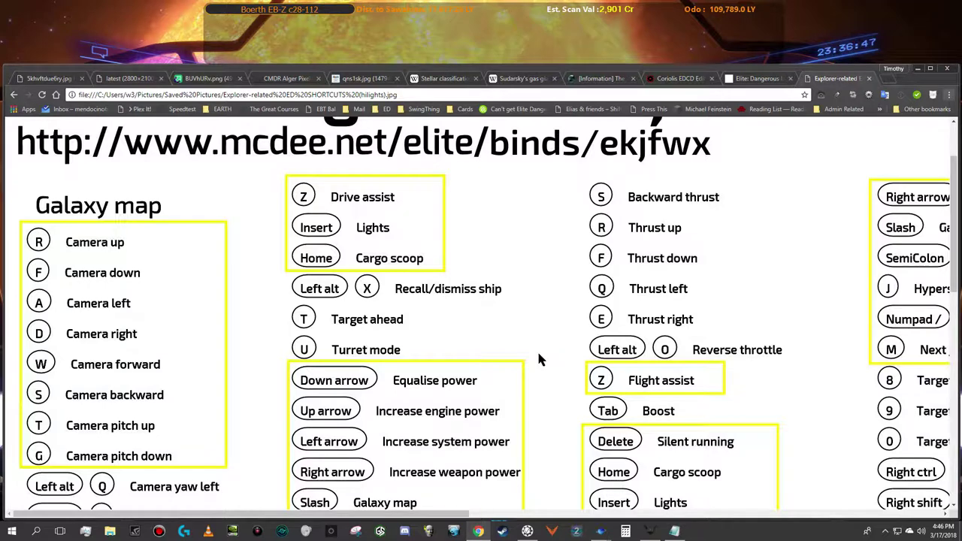
Step: In Elite Dangerous, demonstrate the ship lights on and off from the external Ship Front view, ending back in the cockpit
key(alt+Tab)
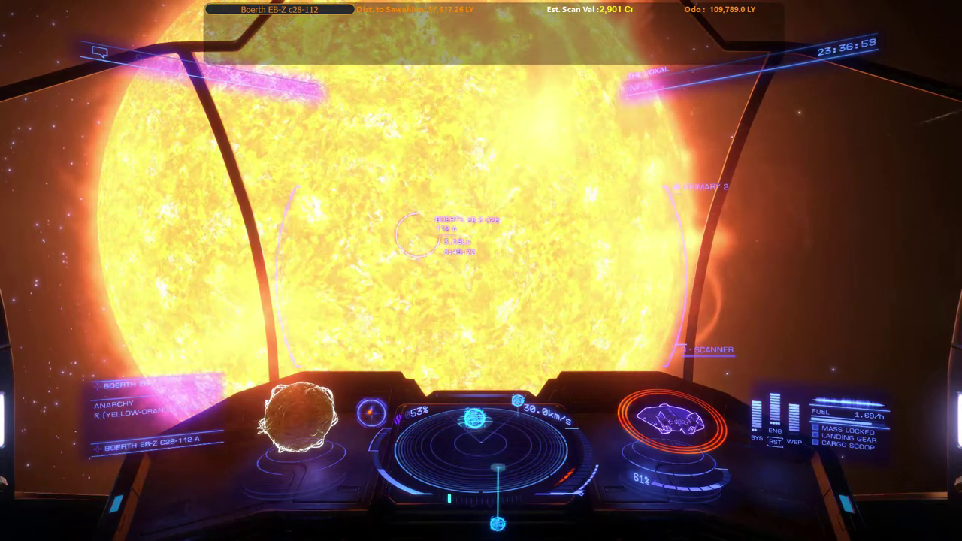
key(ctrl+alt+space)
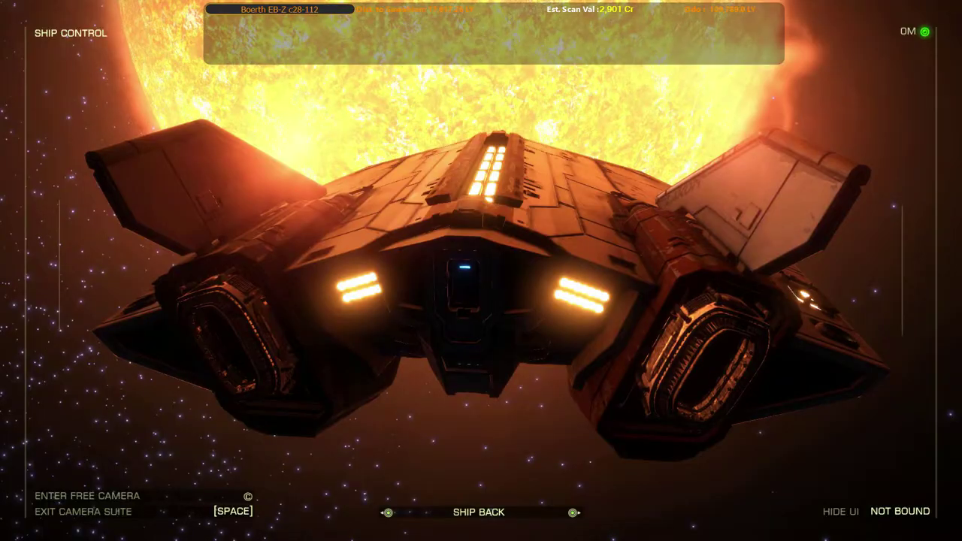
key(Right)
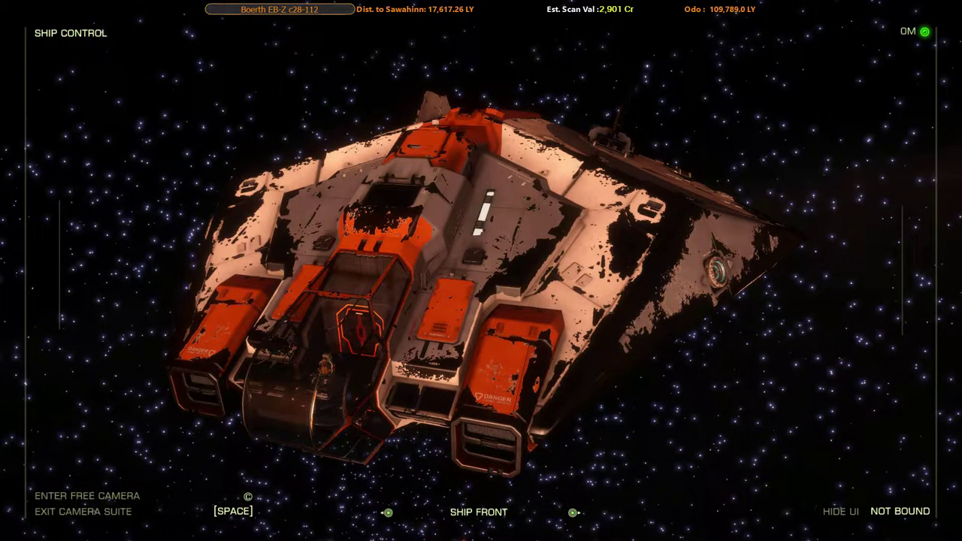
key(l)
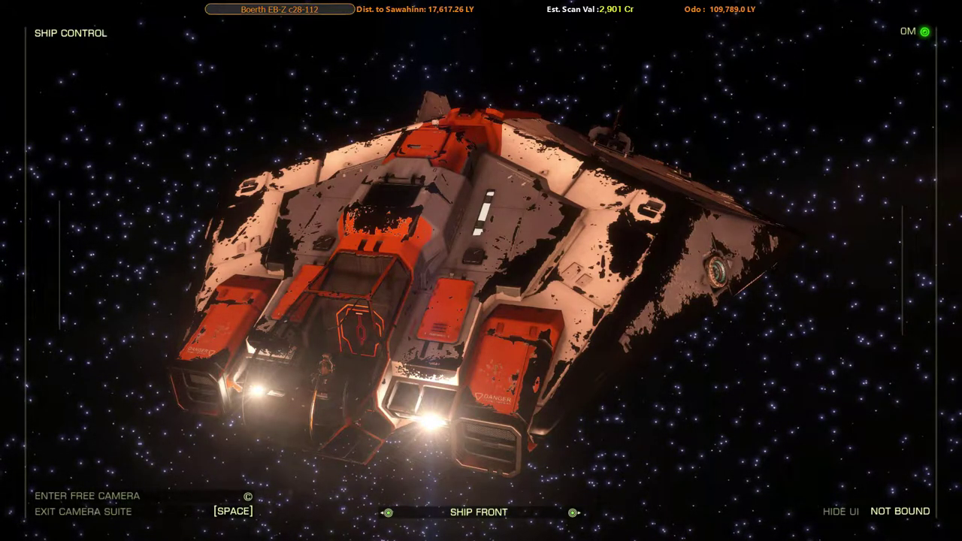
key(l)
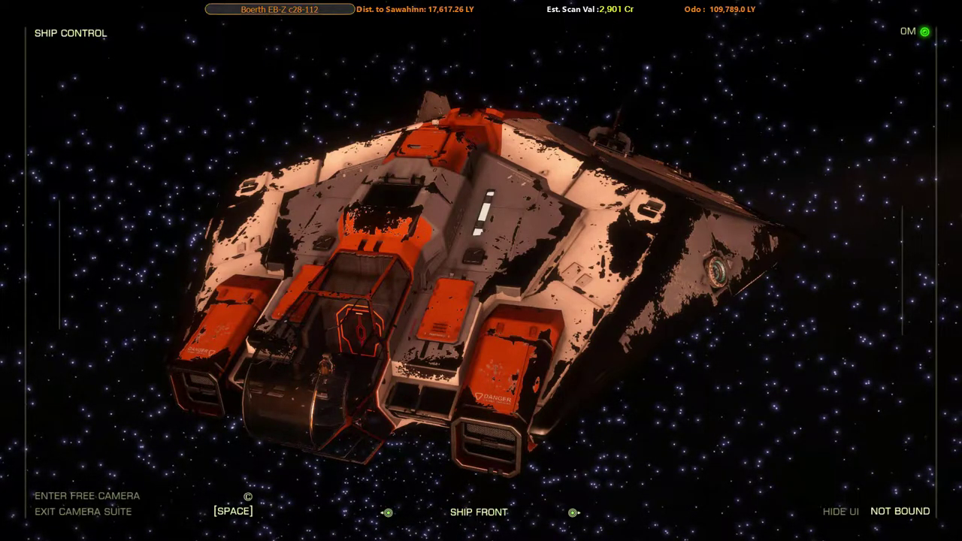
key(ctrl+alt+space)
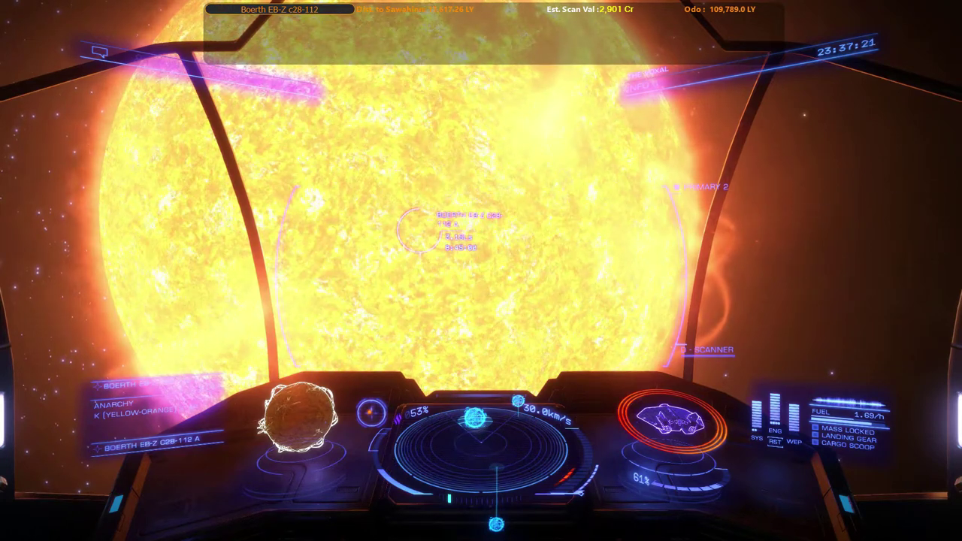
Step: Return to the browser's bindings sheet and examine the highlighted silent running, power, panel and ship throttle bindings
key(alt+Tab)
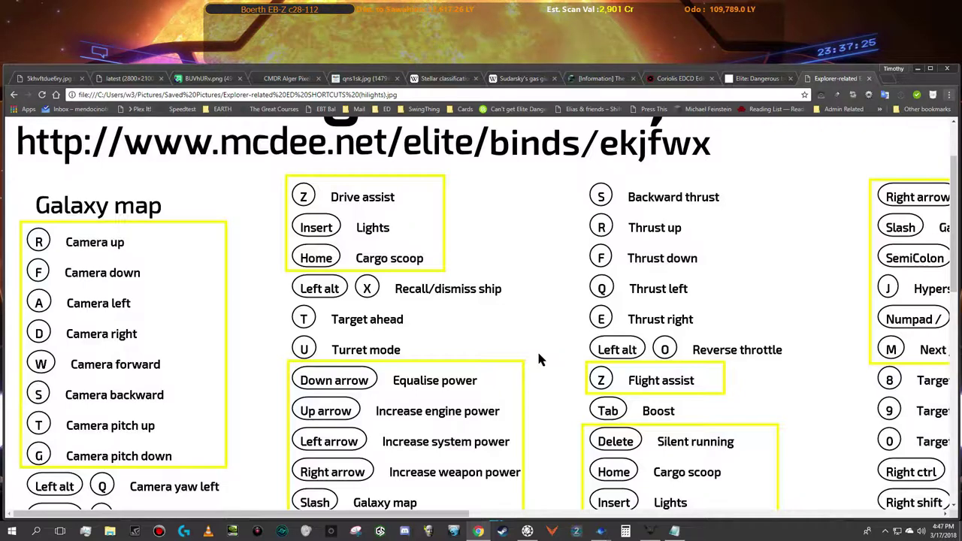
key(alt+Tab)
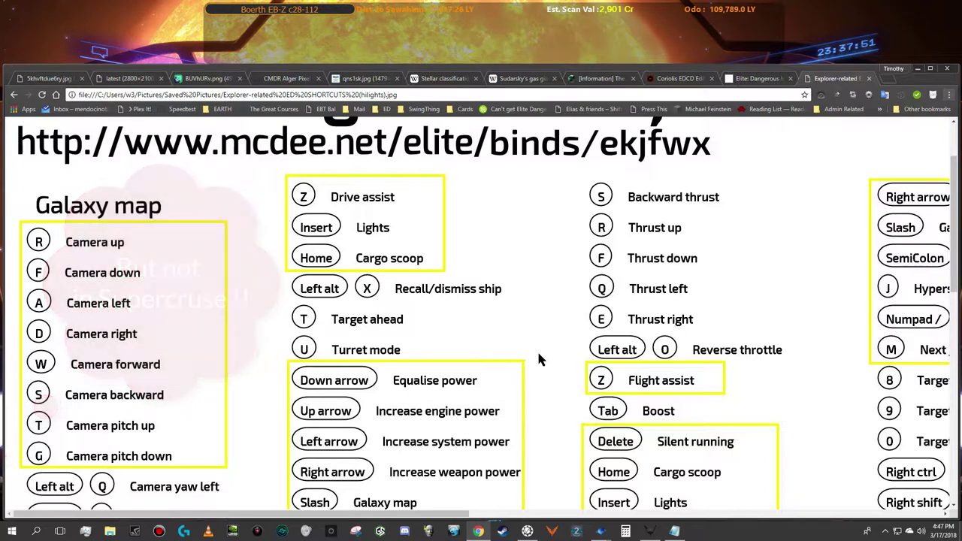
scroll(538, 360, down, 1)
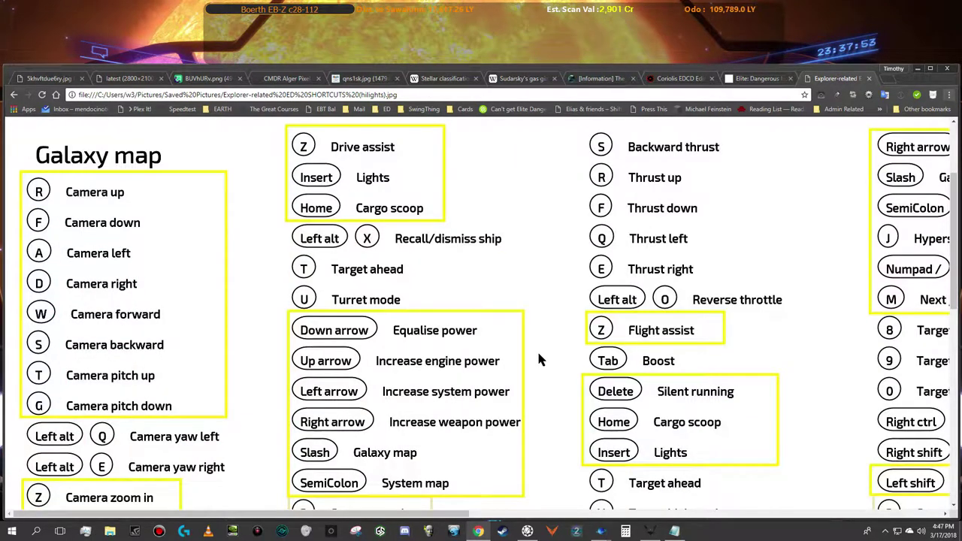
scroll(538, 360, up, 1)
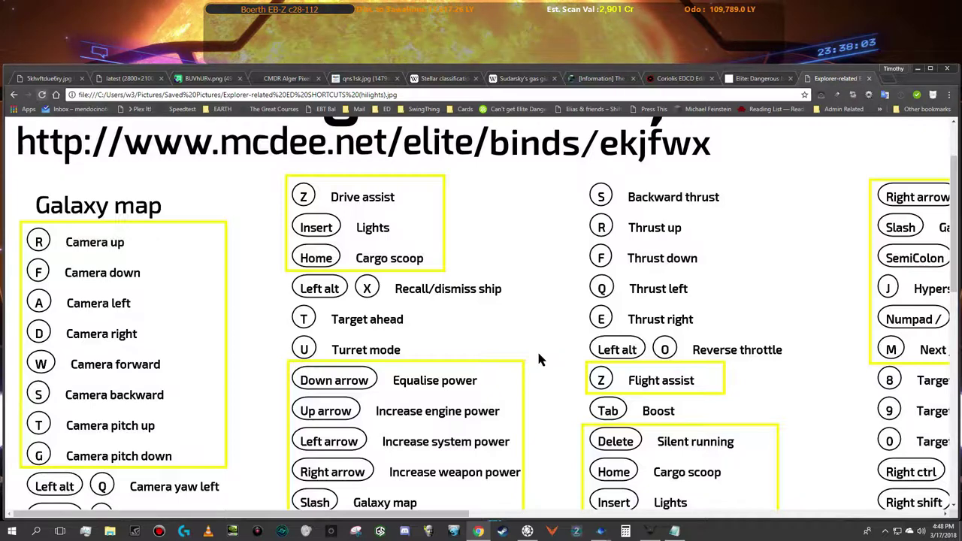
scroll(539, 360, down, 1)
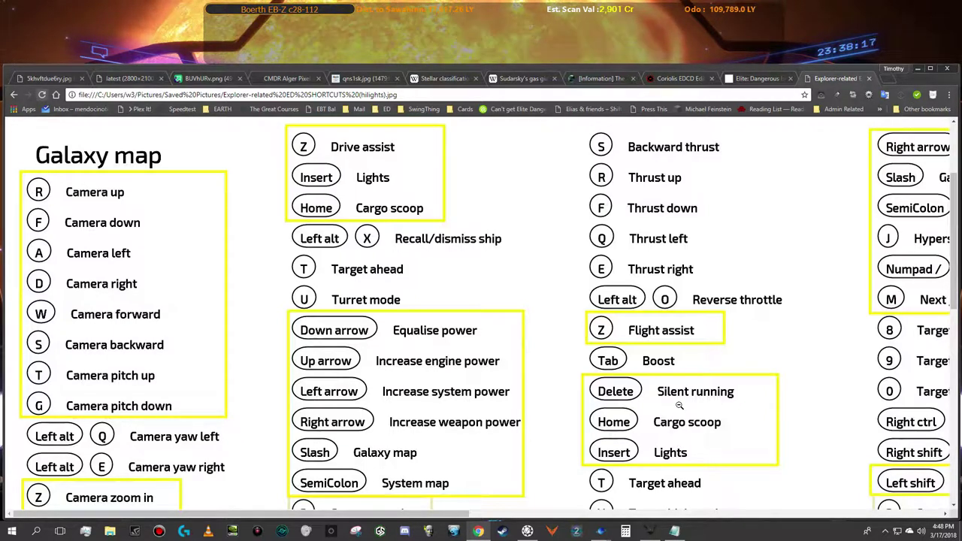
scroll(415, 458, down, 2)
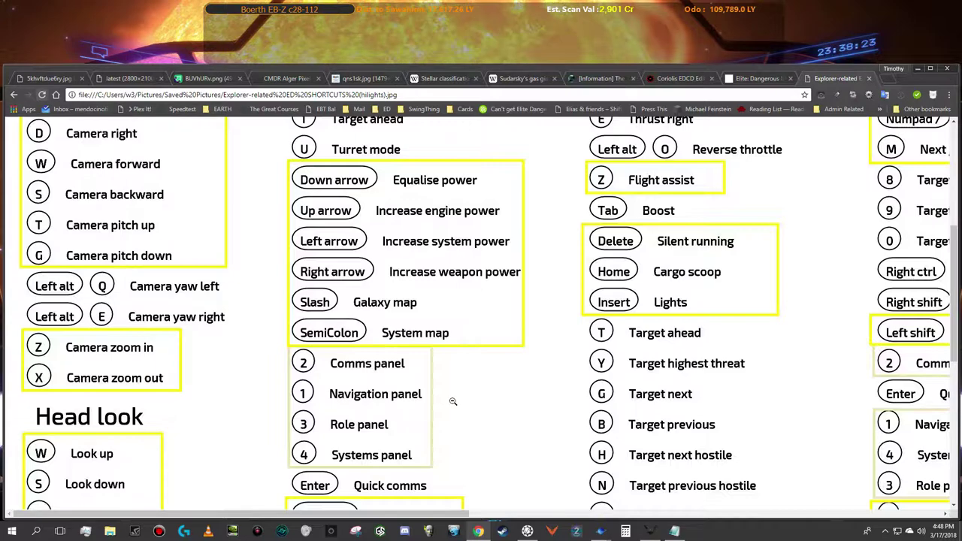
scroll(453, 402, down, 2)
scroll(452, 401, down, 1)
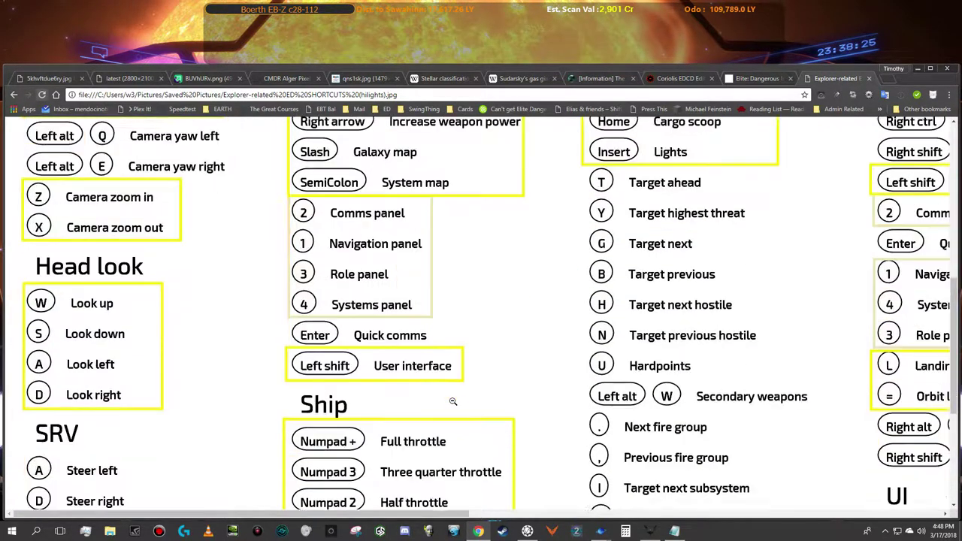
scroll(452, 401, down, 1)
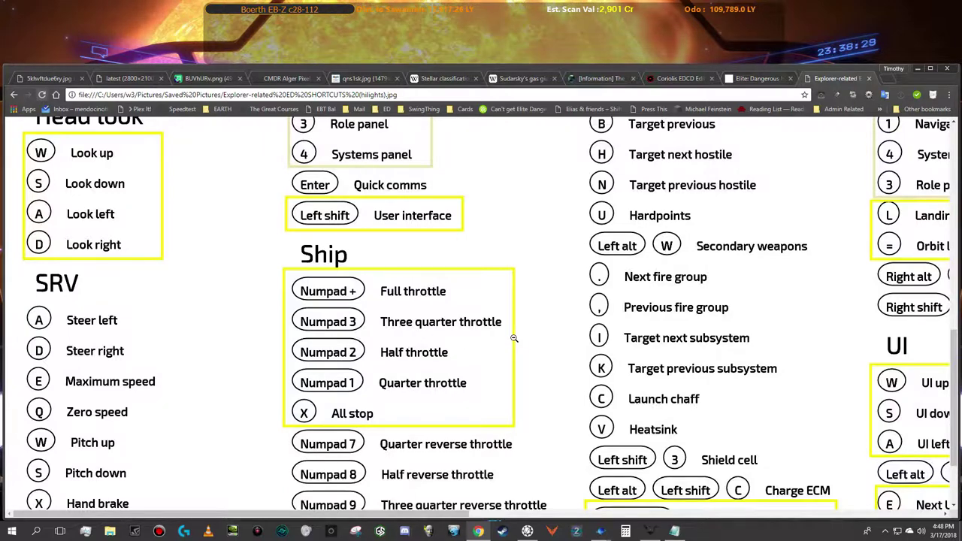
scroll(565, 338, down, 1)
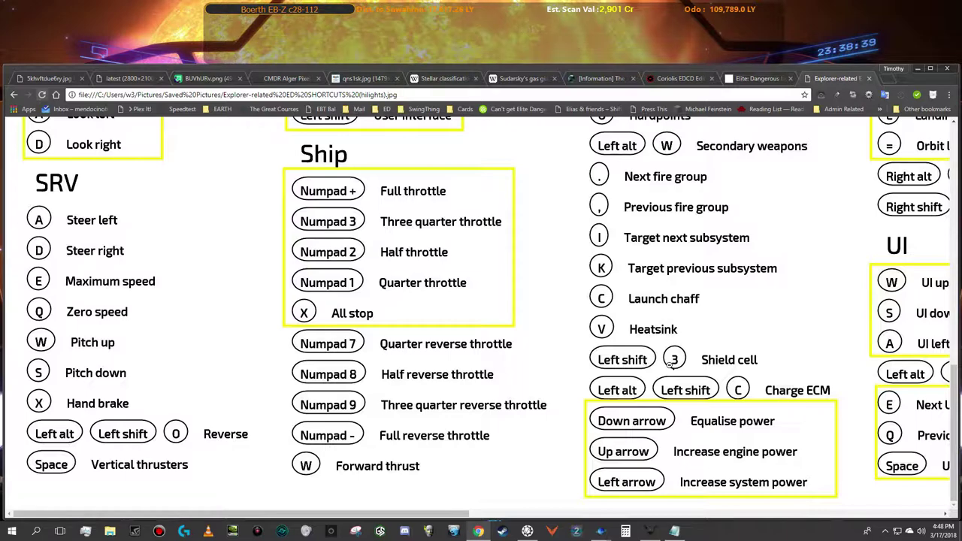
Step: Zoom the bindings sheet out to 67% and examine its UI and Camera sections
scroll(672, 362, down, 1)
scroll(673, 361, down, 3)
scroll(668, 365, up, 1)
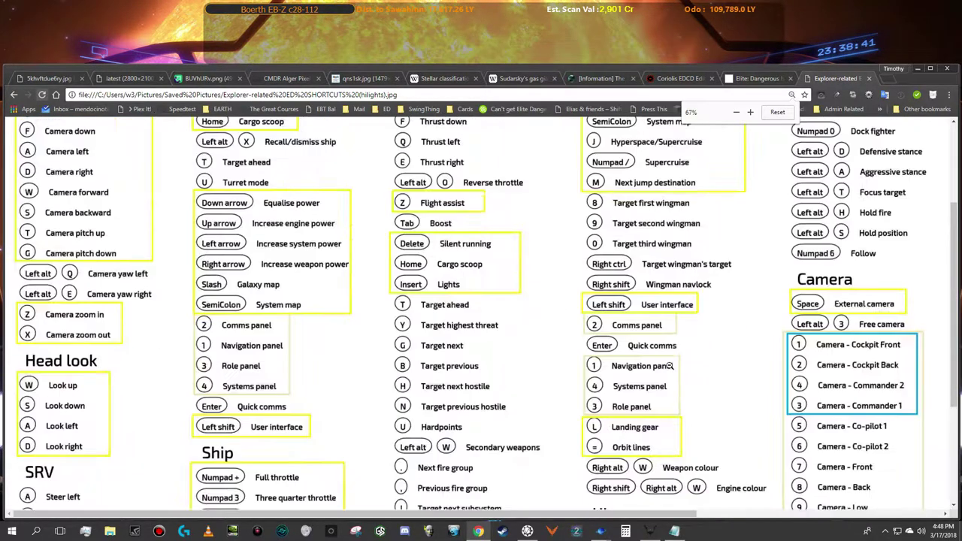
scroll(670, 366, down, 3)
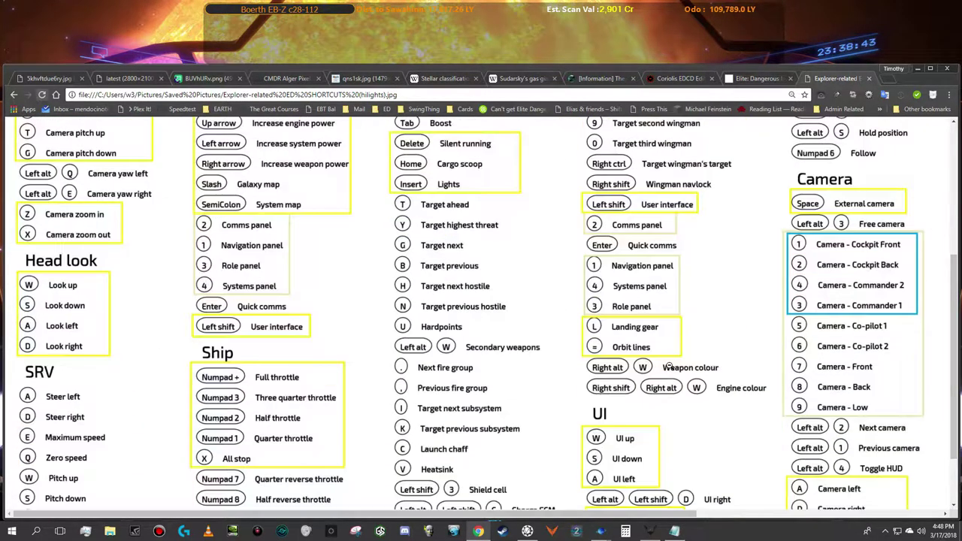
scroll(670, 366, down, 1)
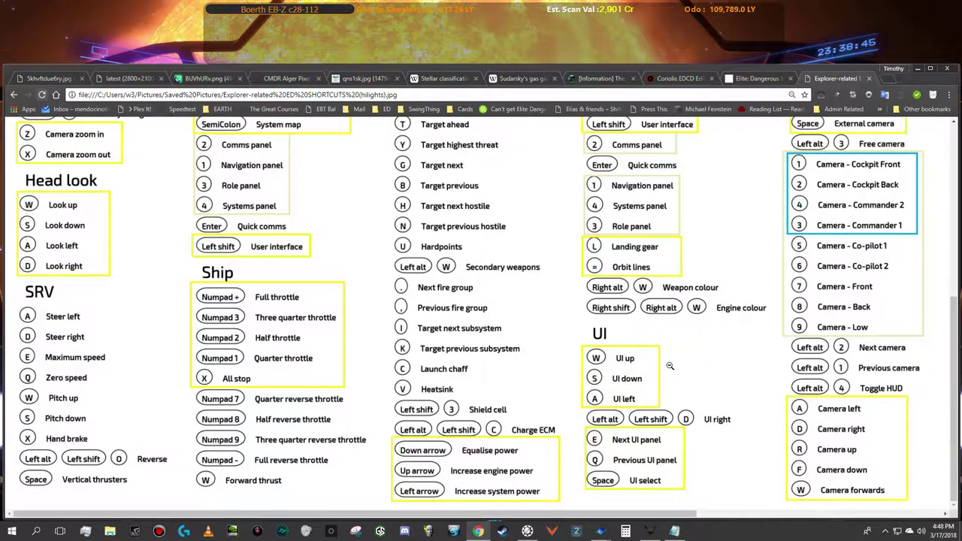
scroll(670, 366, right, 4)
scroll(669, 368, left, 3)
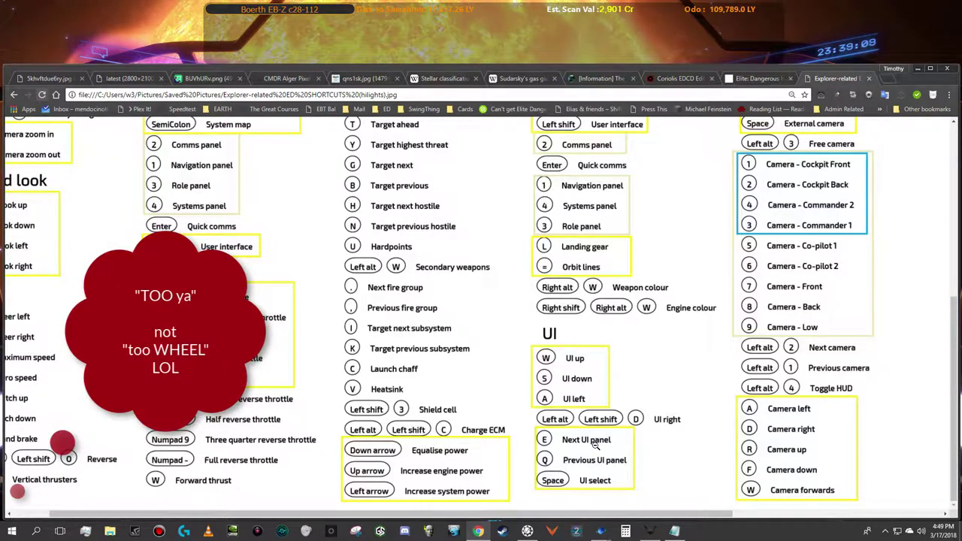
Step: In Elite Dangerous, open the navigation panel and cycle through its Transactions and Contacts pages and back to Navigation
key(alt+Tab)
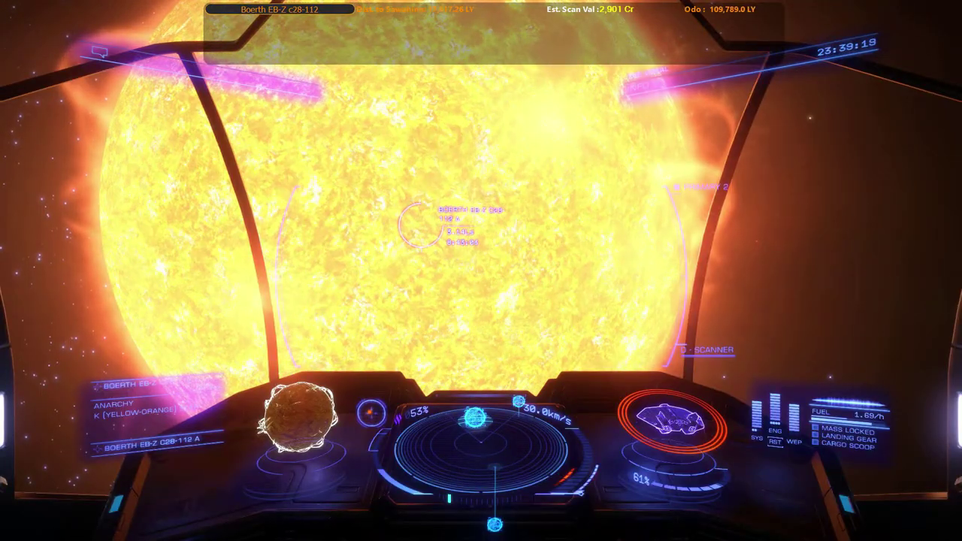
key(1)
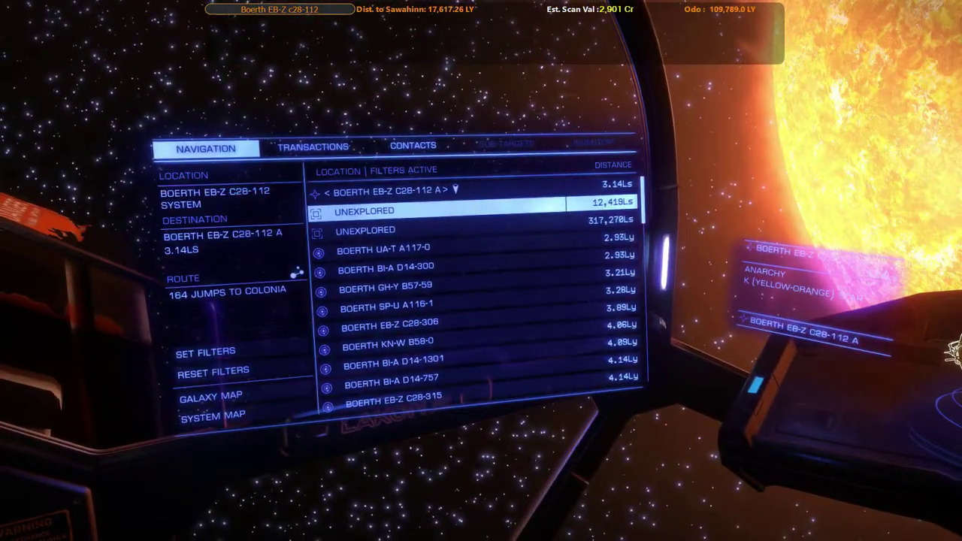
key(e)
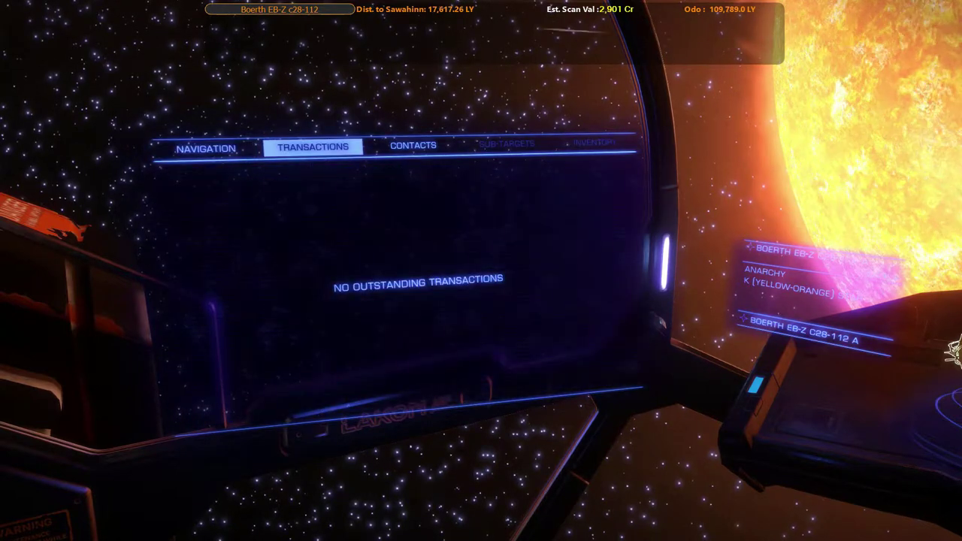
key(e)
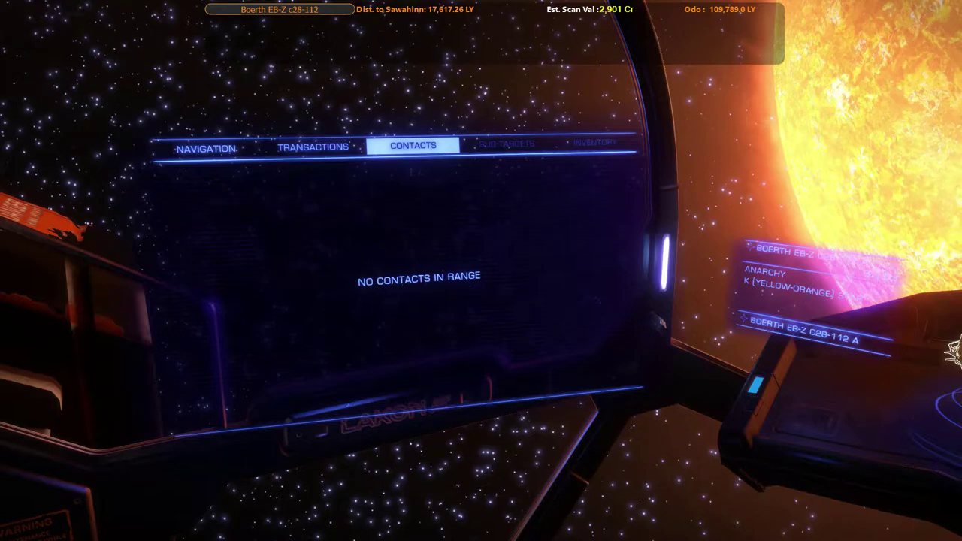
key(q)
key(q)
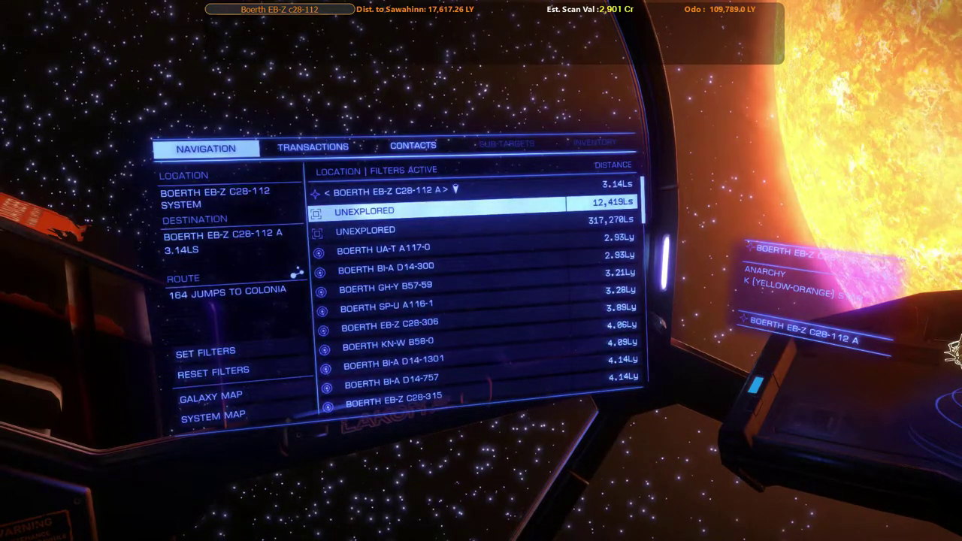
Step: Open the systems panel and cycle through its Modules, Fire Groups, Inventory and Functions pages, ending back on Status
key(4)
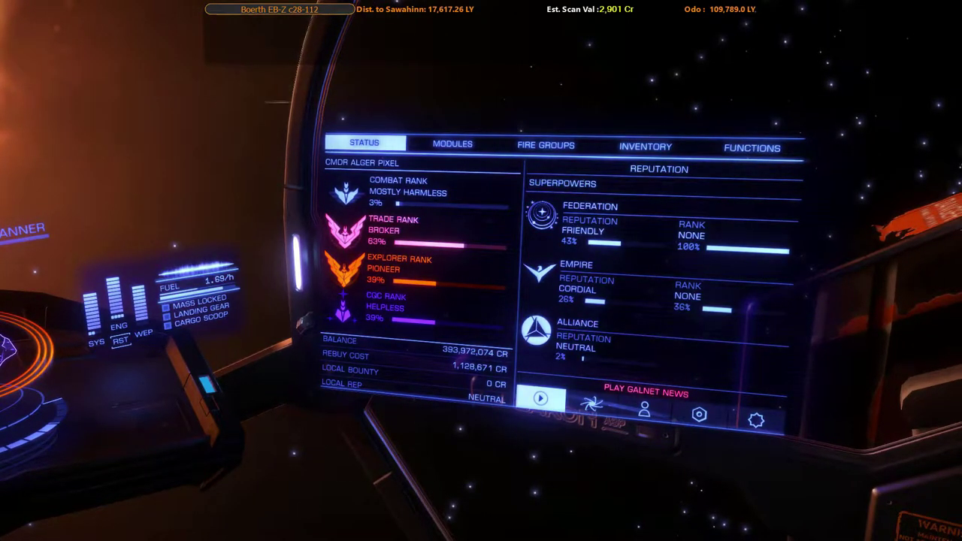
key(e)
key(e)
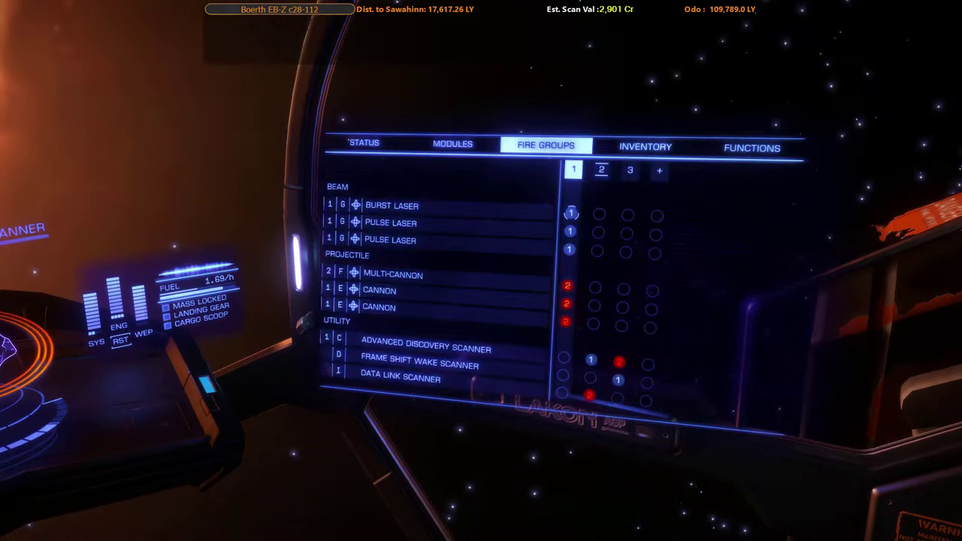
key(e)
key(e)
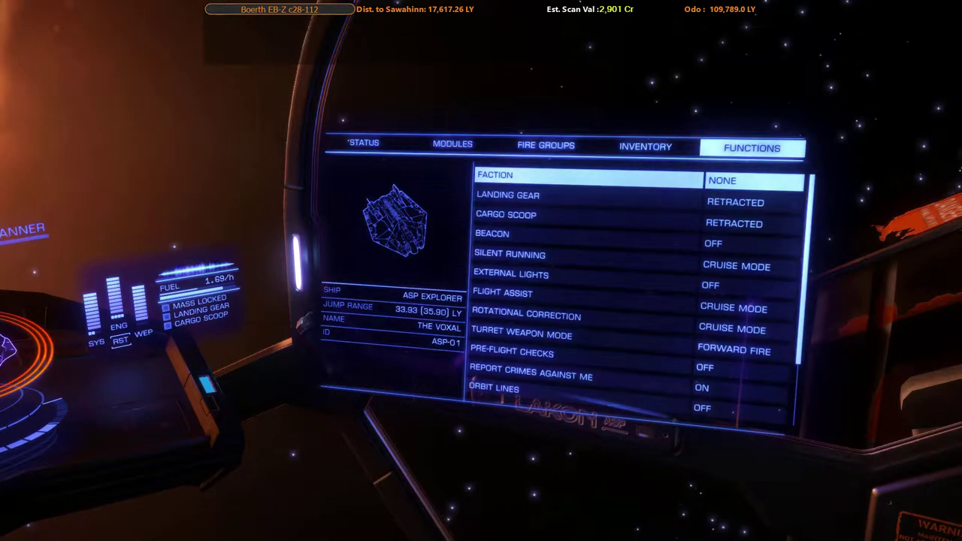
key(e)
key(e)
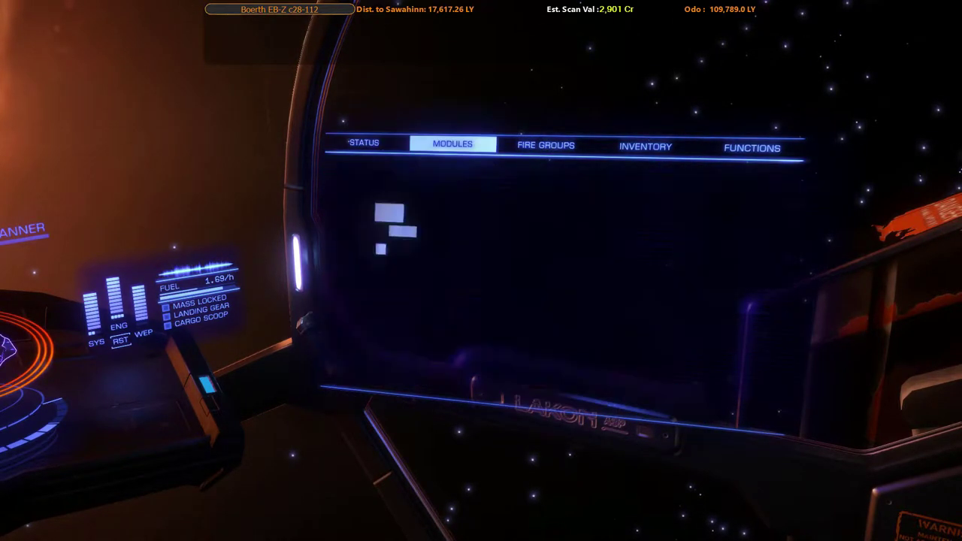
key(q)
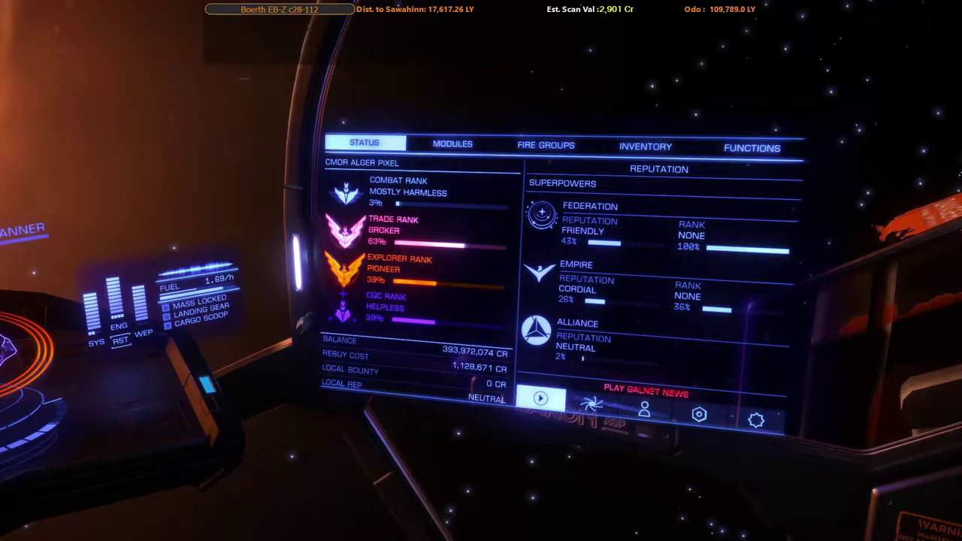
Step: Check the UI bindings in the browser's sheet, return to Elite Dangerous and page the systems panel from Status to Inventory and back
key(alt+Tab)
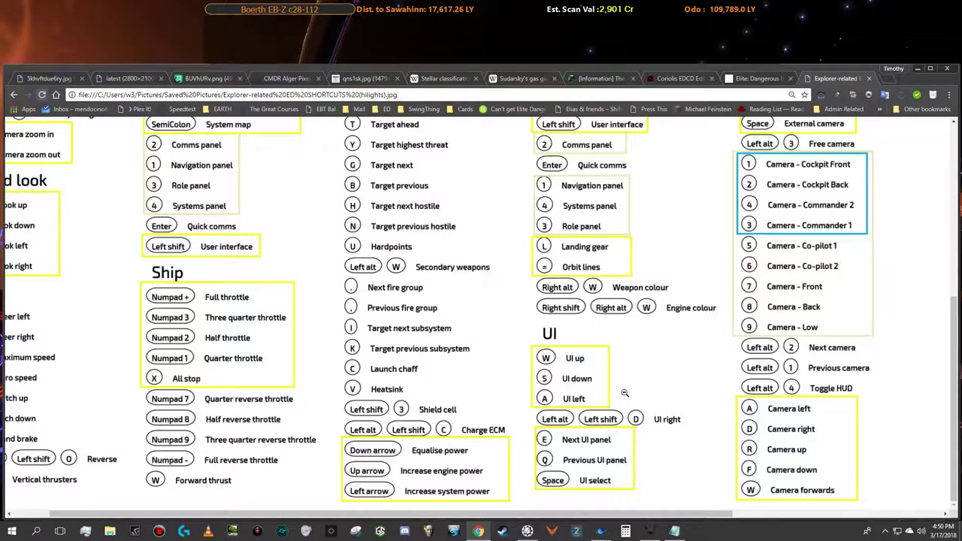
key(alt+Tab)
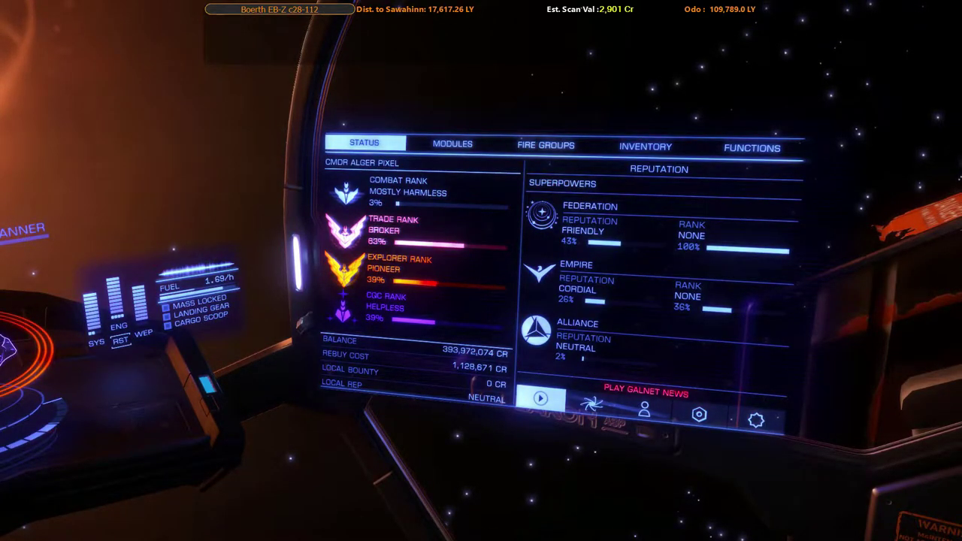
key(e)
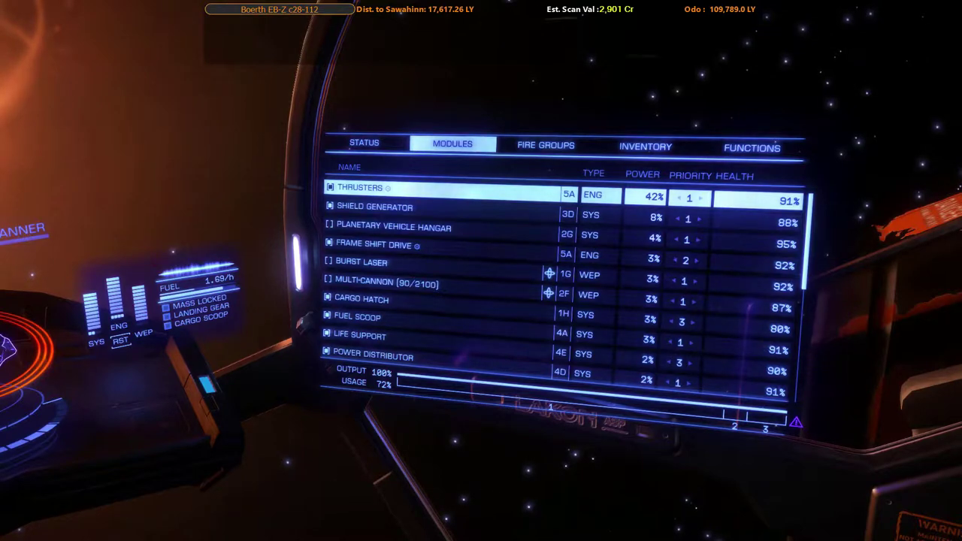
key(e)
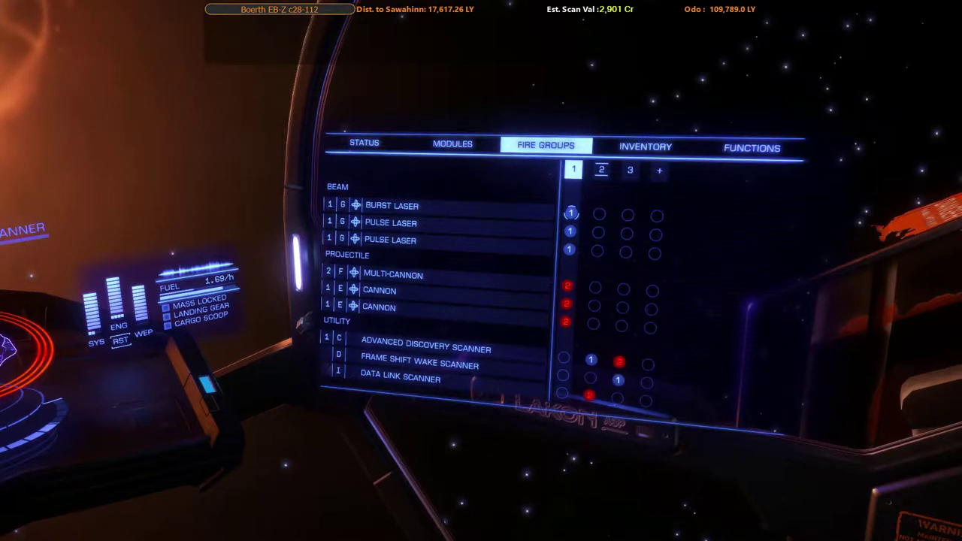
key(e)
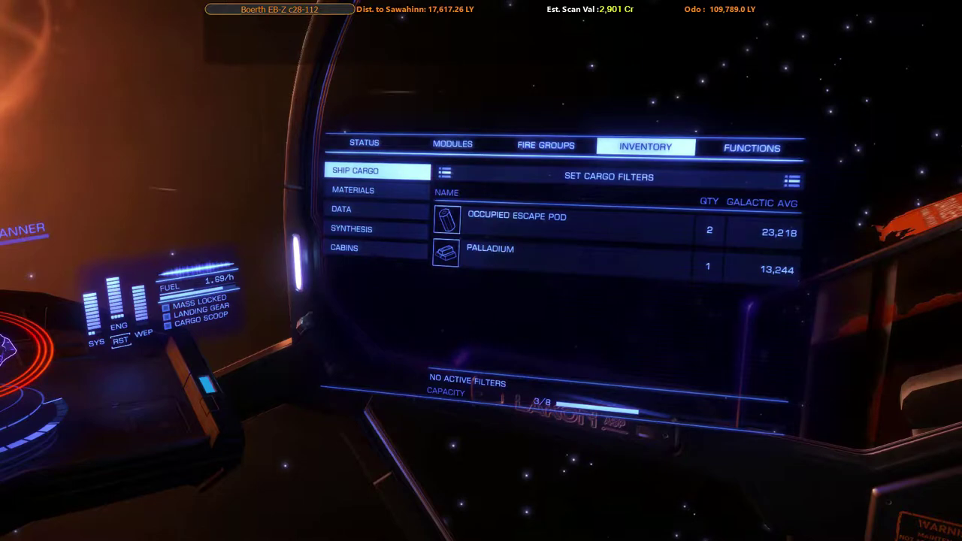
key(q)
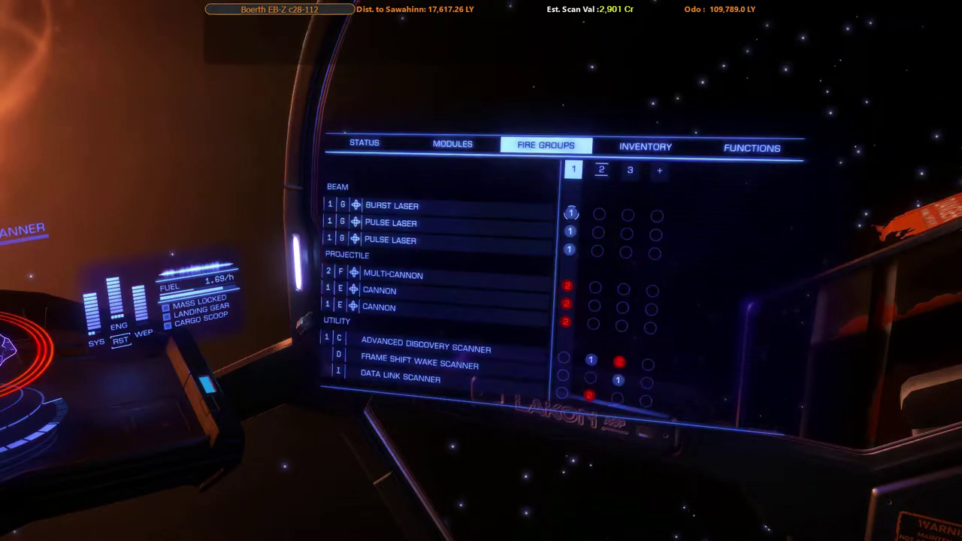
key(q)
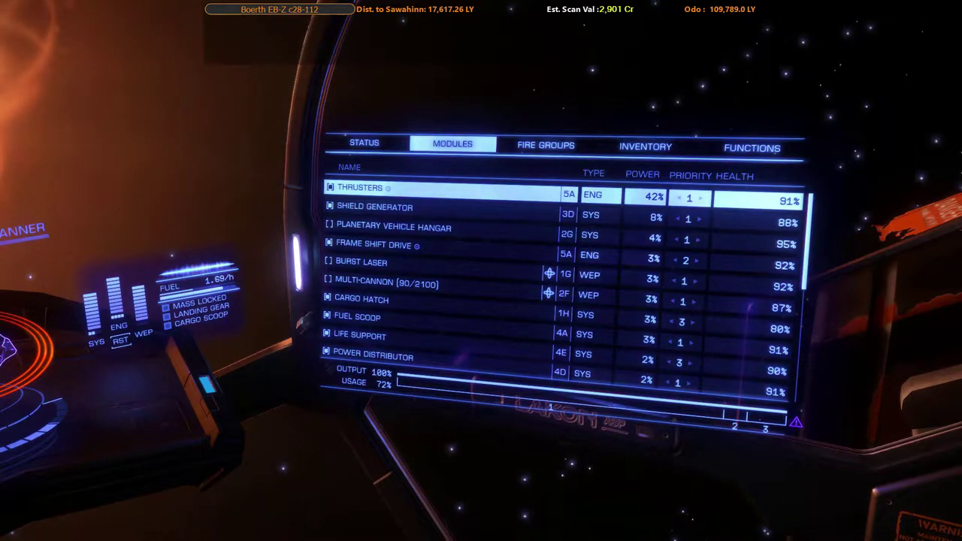
key(q)
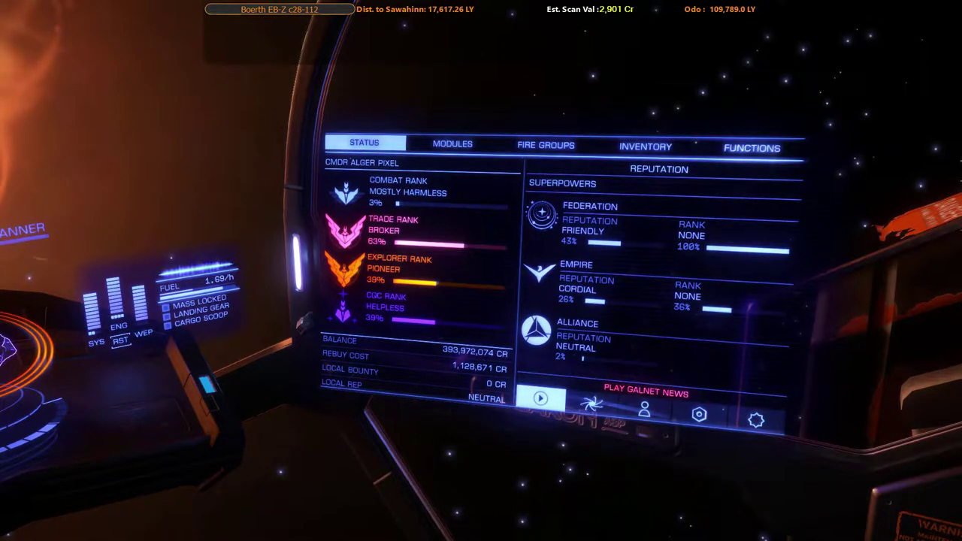
Step: Move the selection along the Status page's shortcut row through Holo-Me and back to Play Galnet News
click(591, 404)
key(Right)
key(Right)
key(Left)
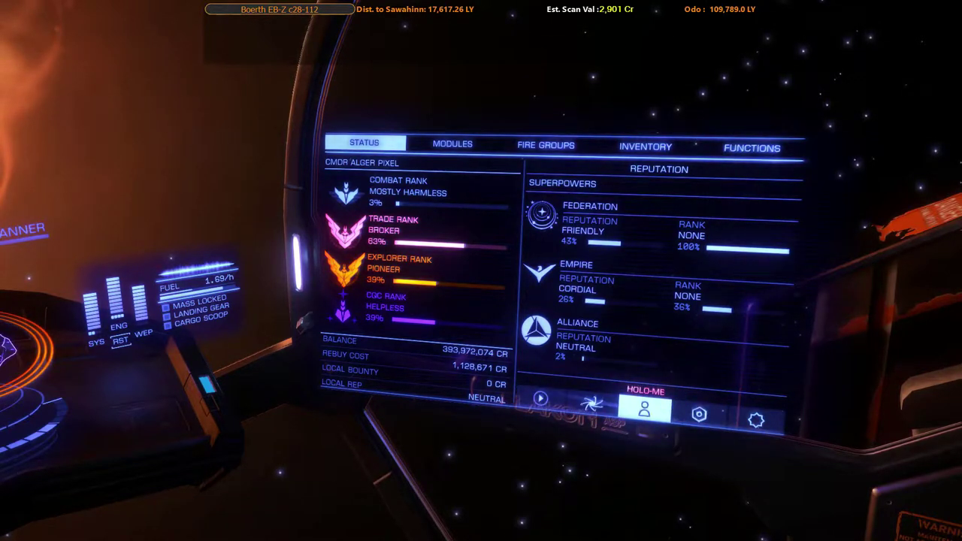
key(Left)
key(Left)
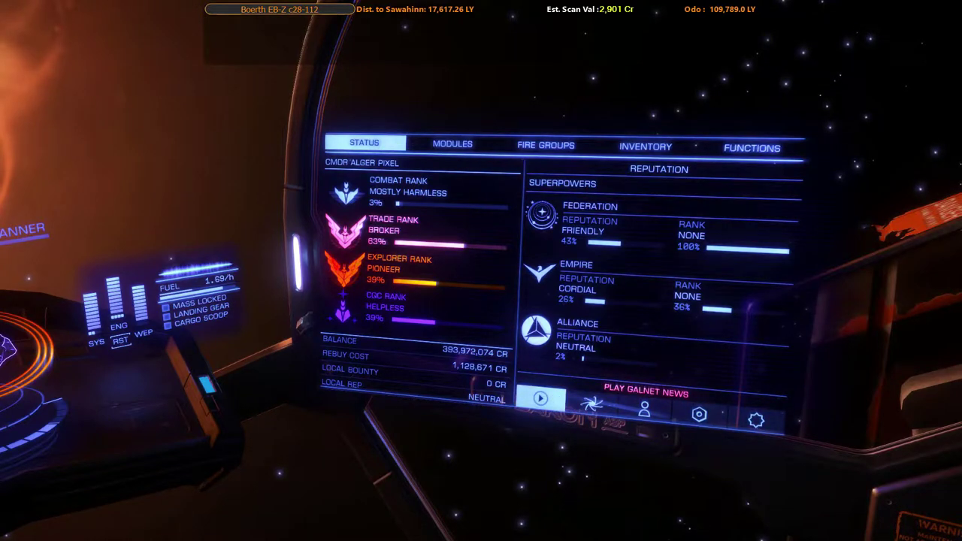
Step: Browse the Status page's System Status, Finance and Statistics sections, scrolling through the statistics and back to their beginning
key(Up)
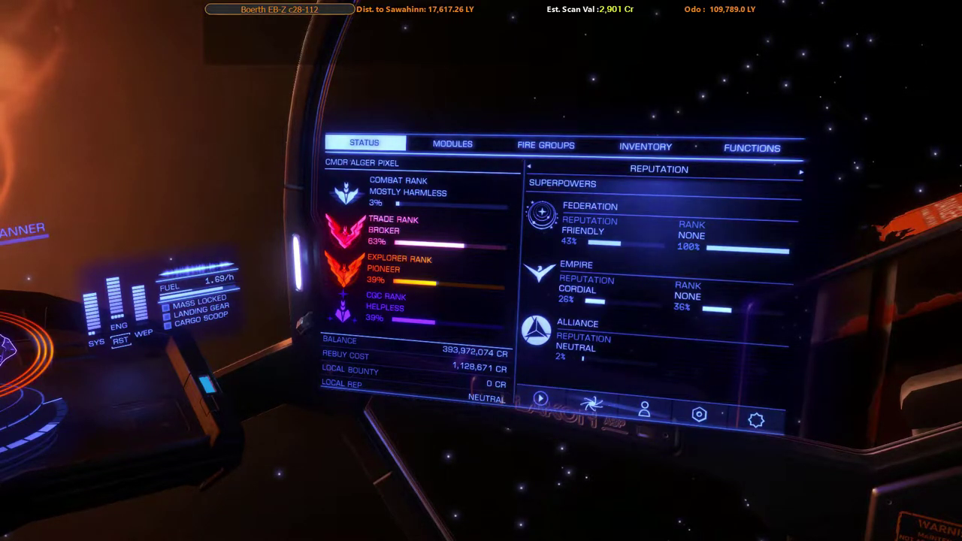
key(Right)
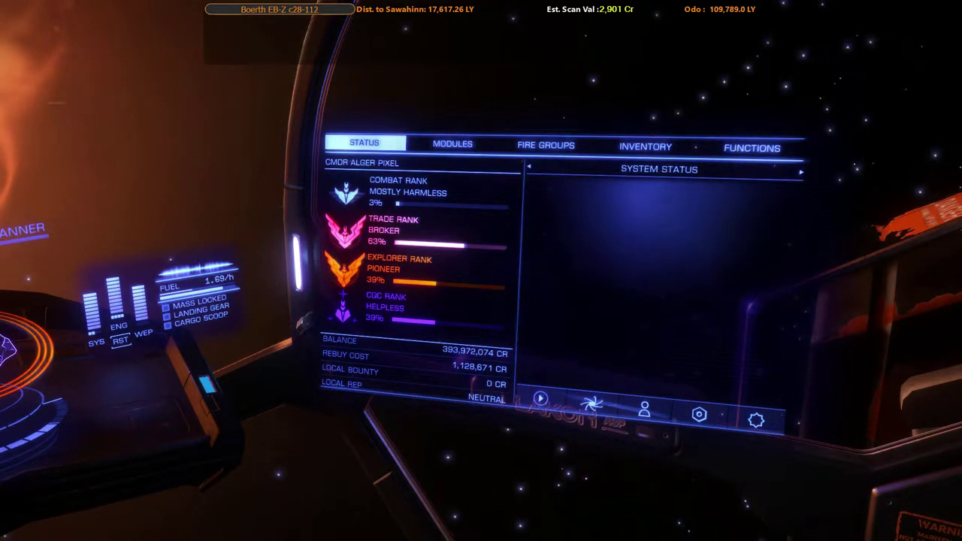
key(Right)
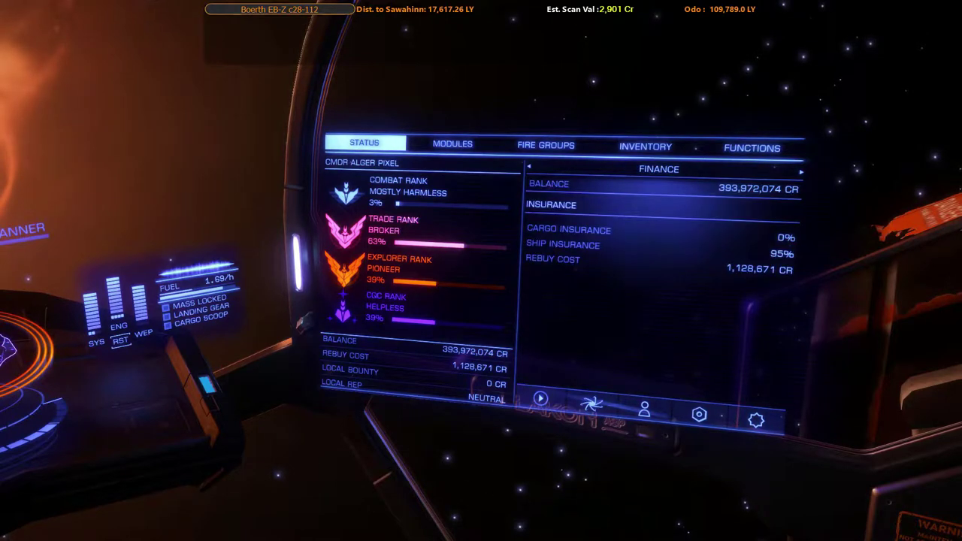
key(Right)
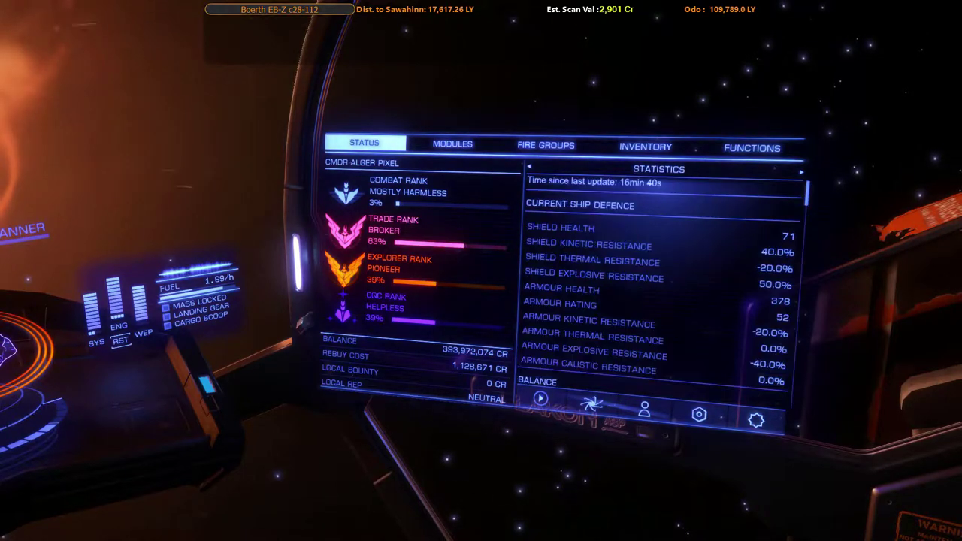
key(Down)
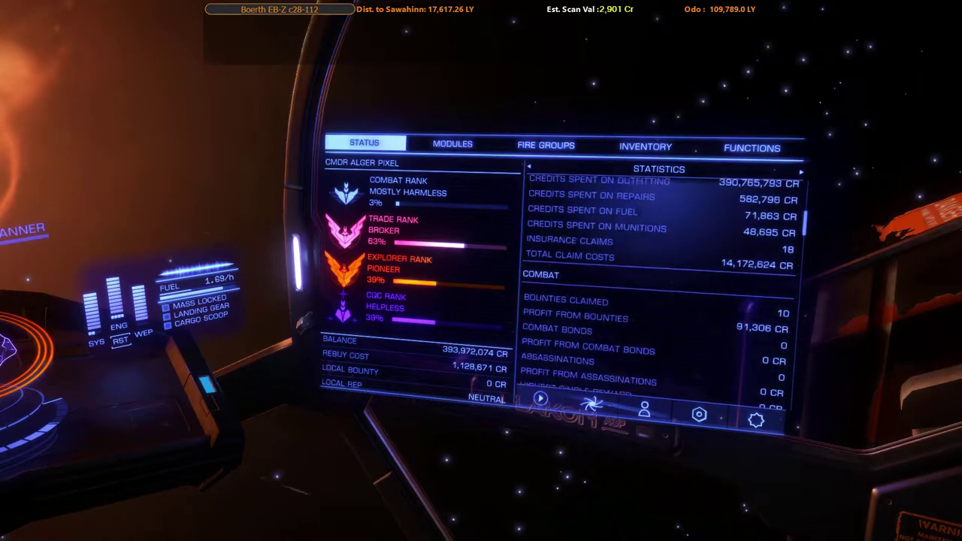
key(Up)
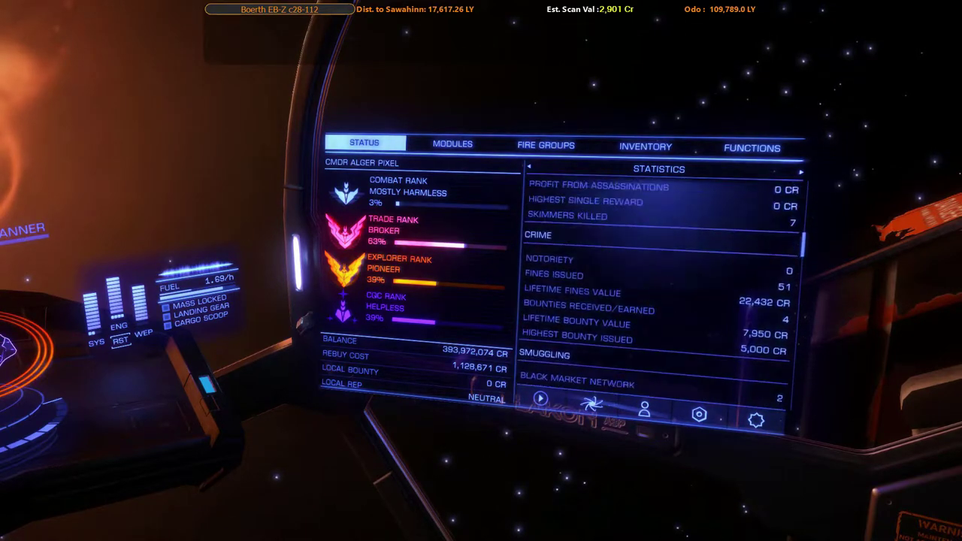
key(Up)
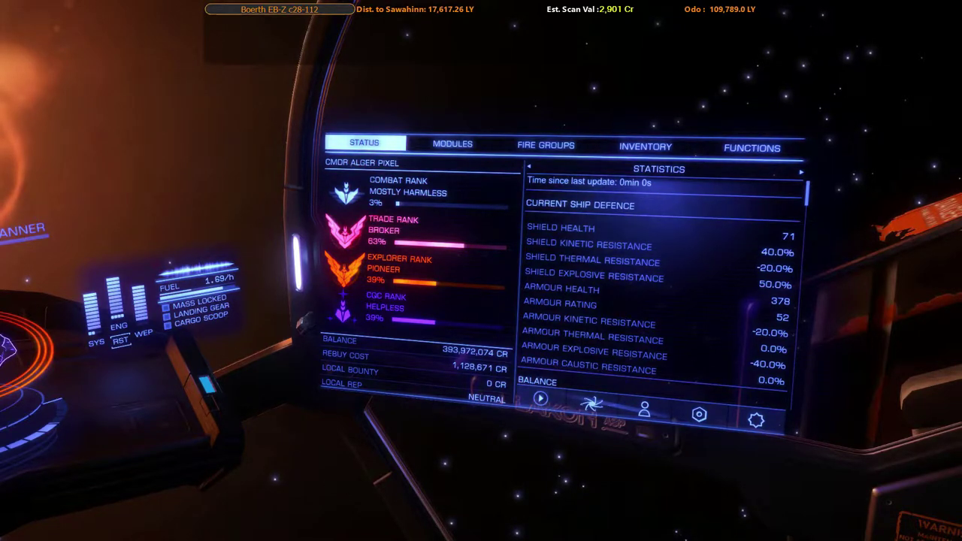
Step: Switch to the browser's bindings sheet and examine its highlighted ship, UI, Camera and Misc bindings
key(alt+Tab)
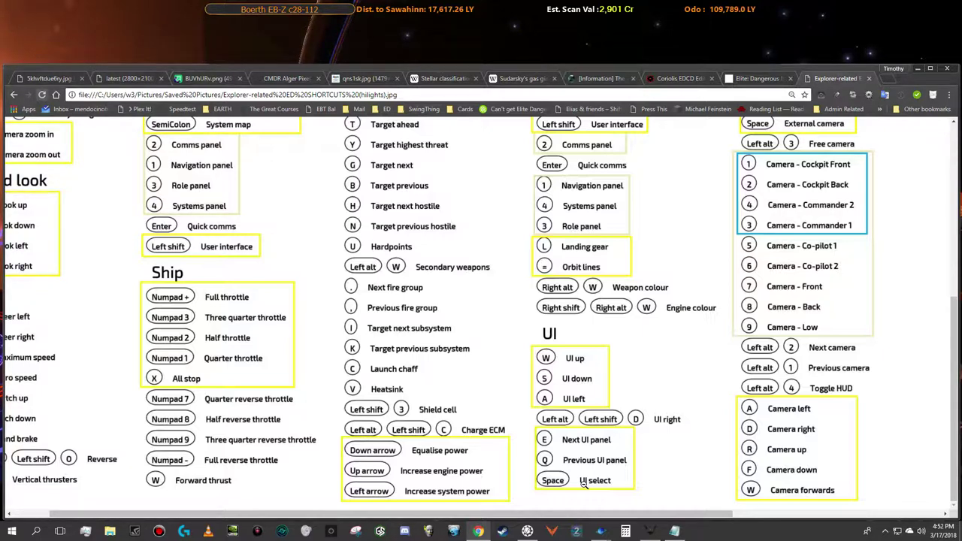
key(alt+Tab)
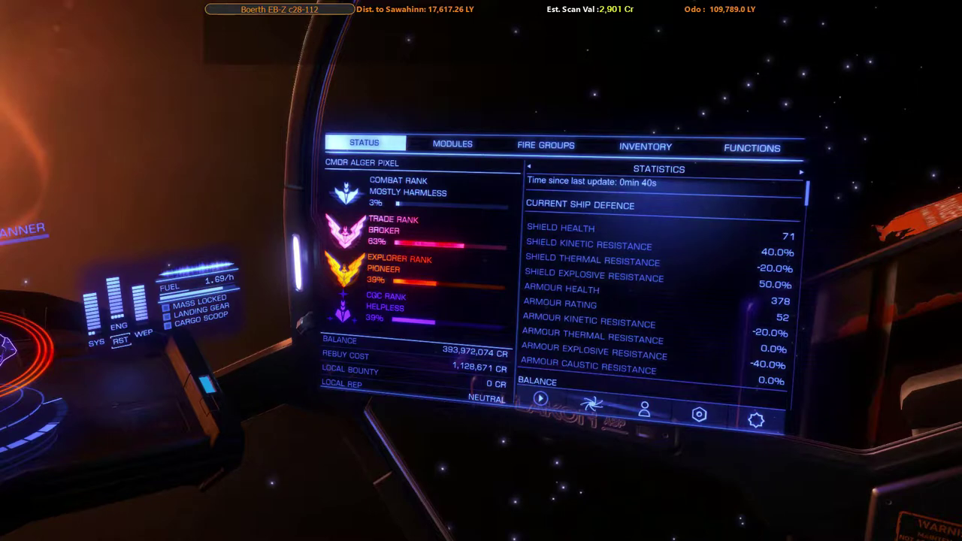
key(alt+Tab)
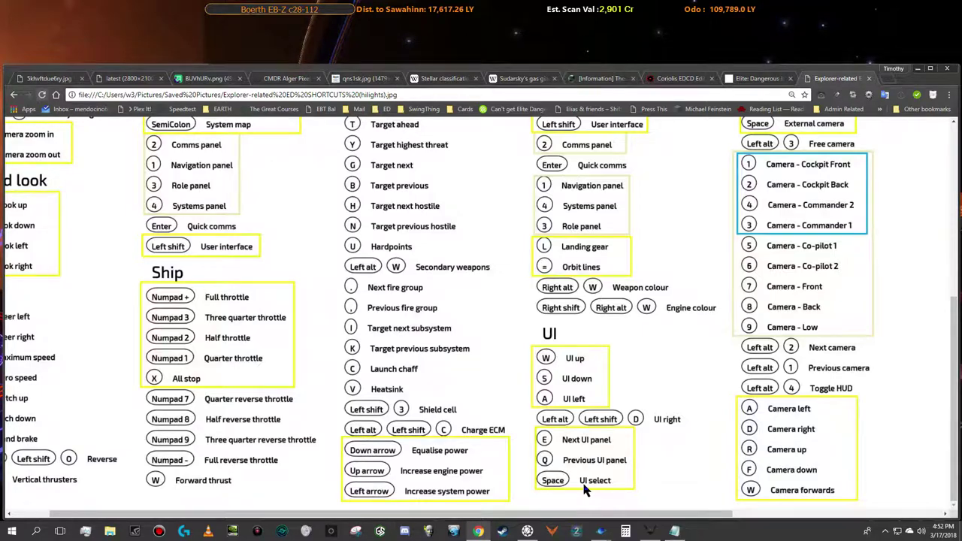
scroll(586, 489, up, 2)
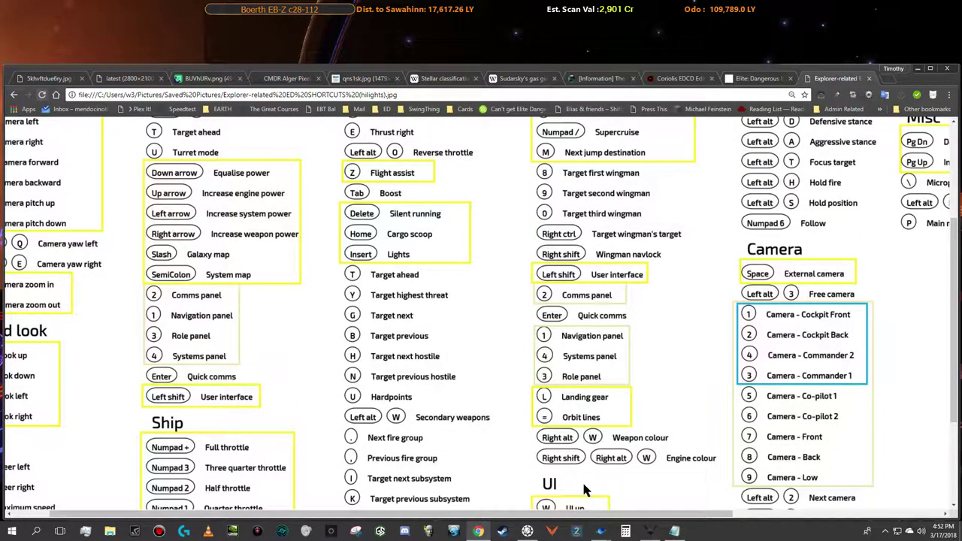
scroll(586, 490, up, 1)
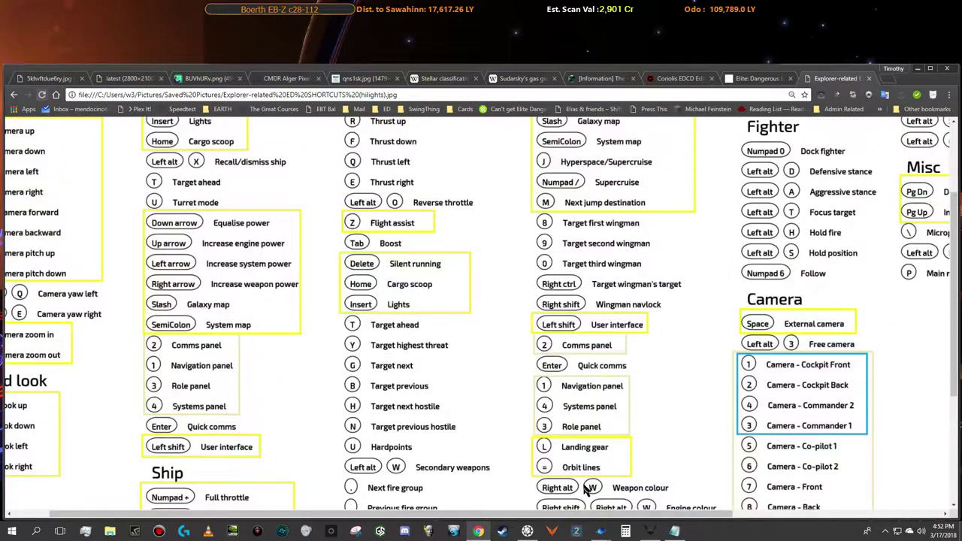
scroll(587, 488, up, 2)
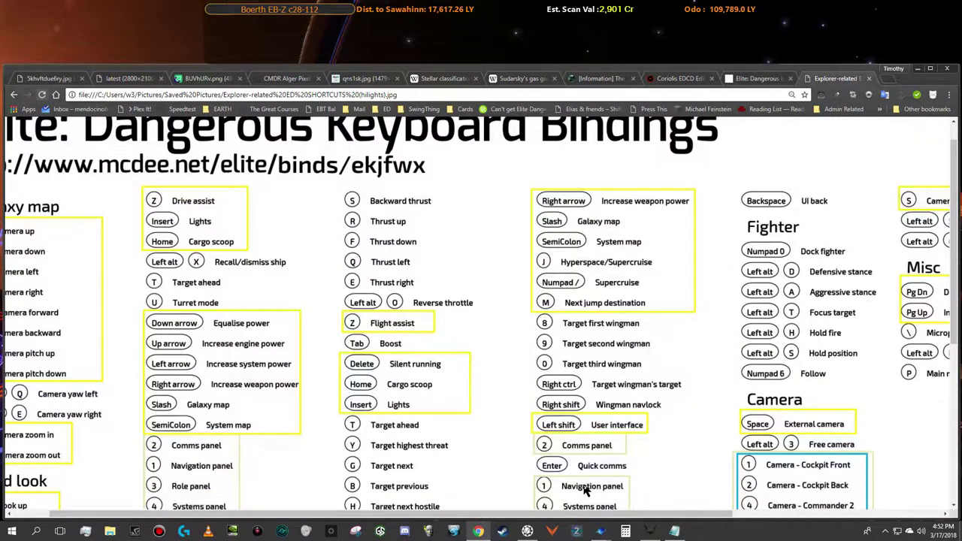
scroll(585, 490, up, 1)
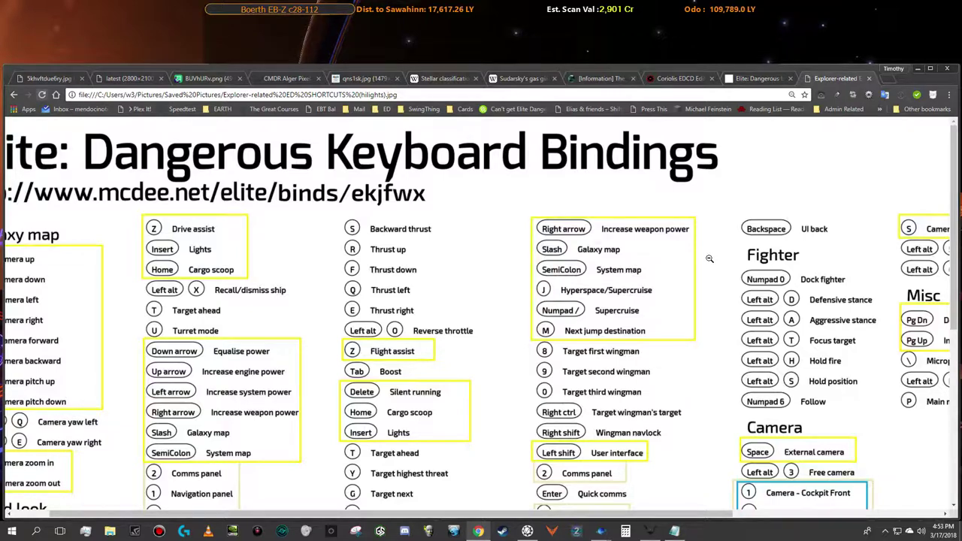
scroll(709, 258, right, 4)
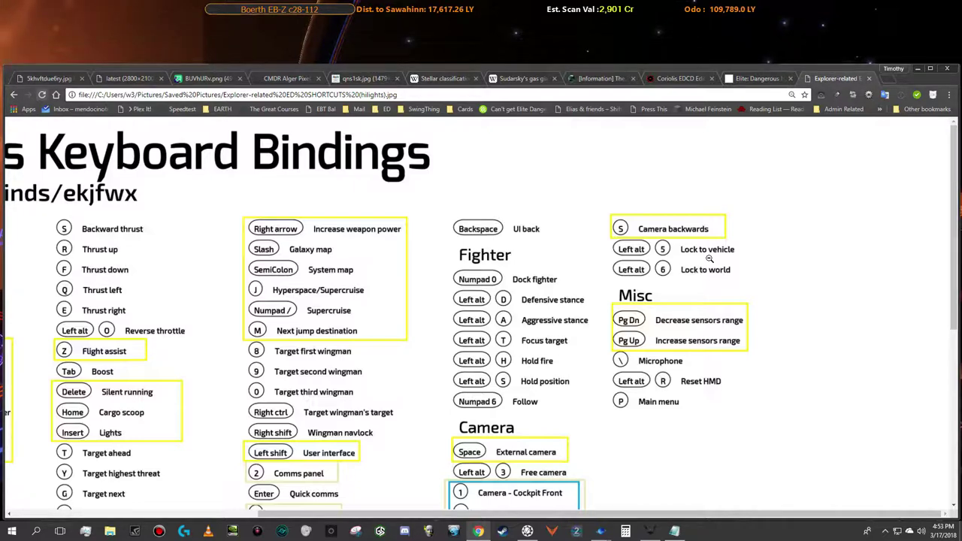
scroll(708, 259, down, 4)
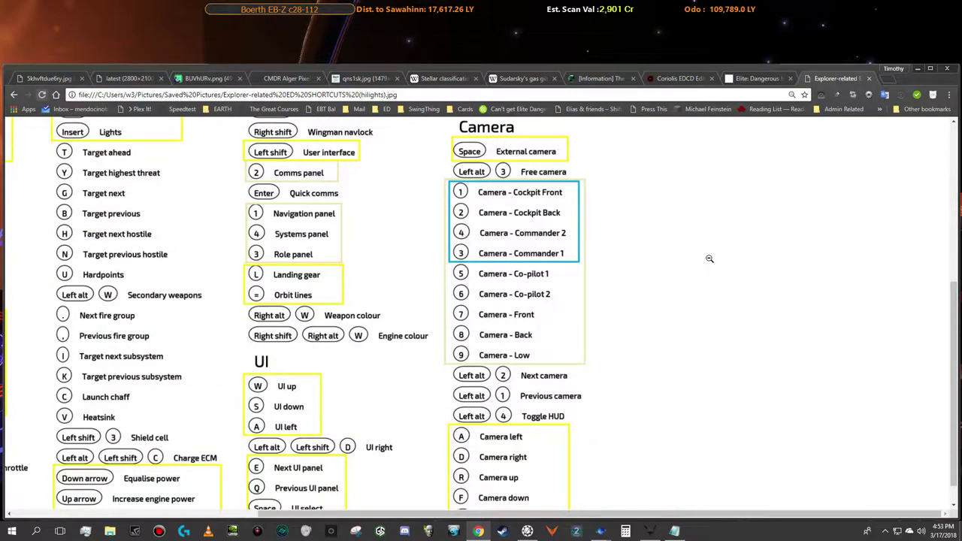
scroll(709, 259, down, 1)
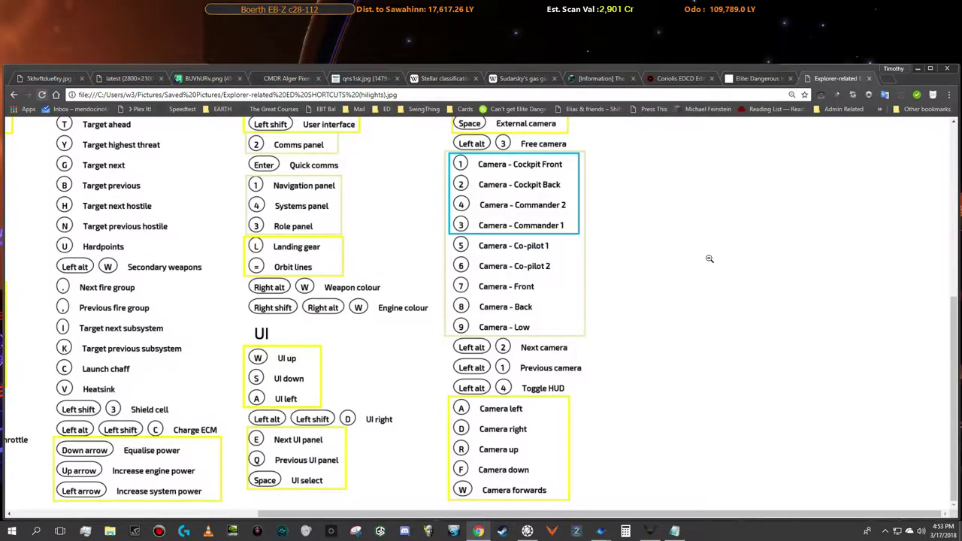
Step: Return to Elite Dangerous and close the systems panel to restore the forward cockpit view
key(alt+Tab)
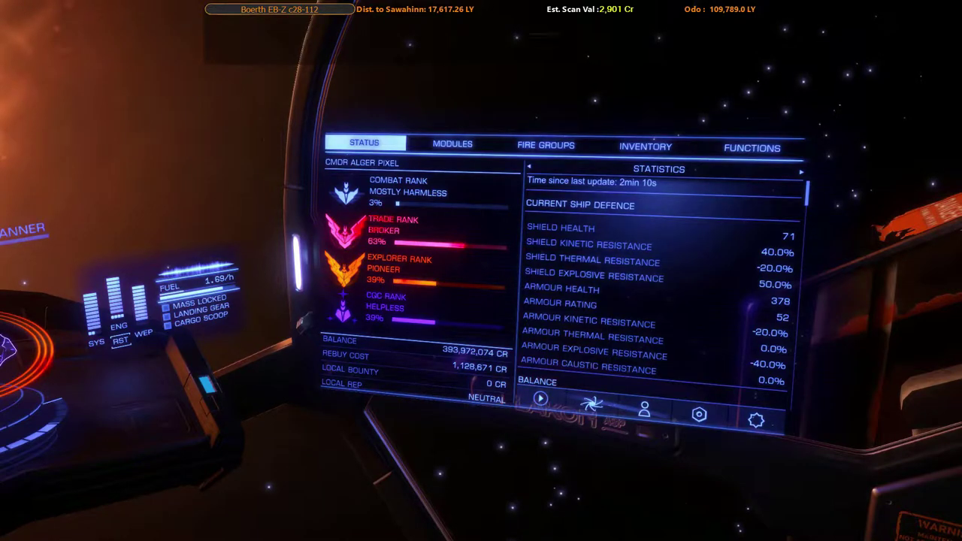
key(4)
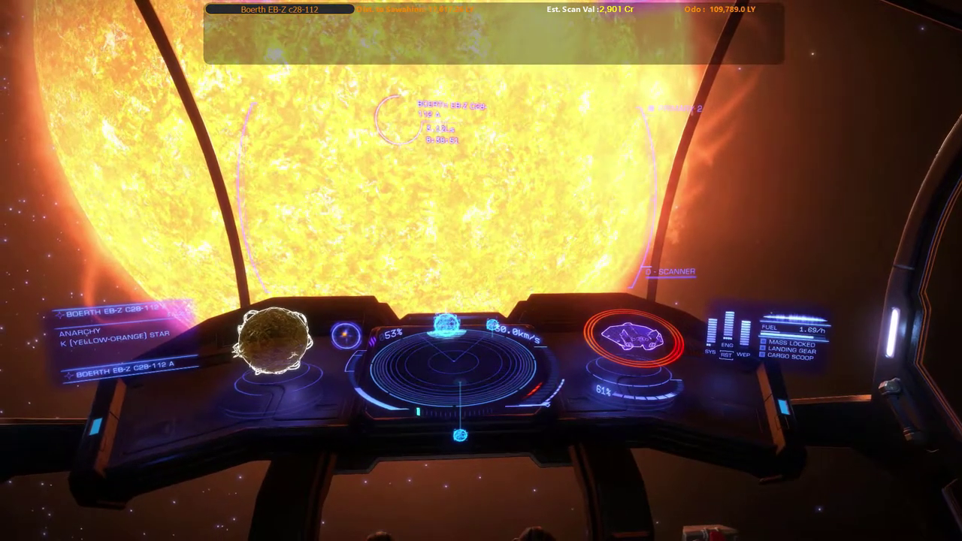
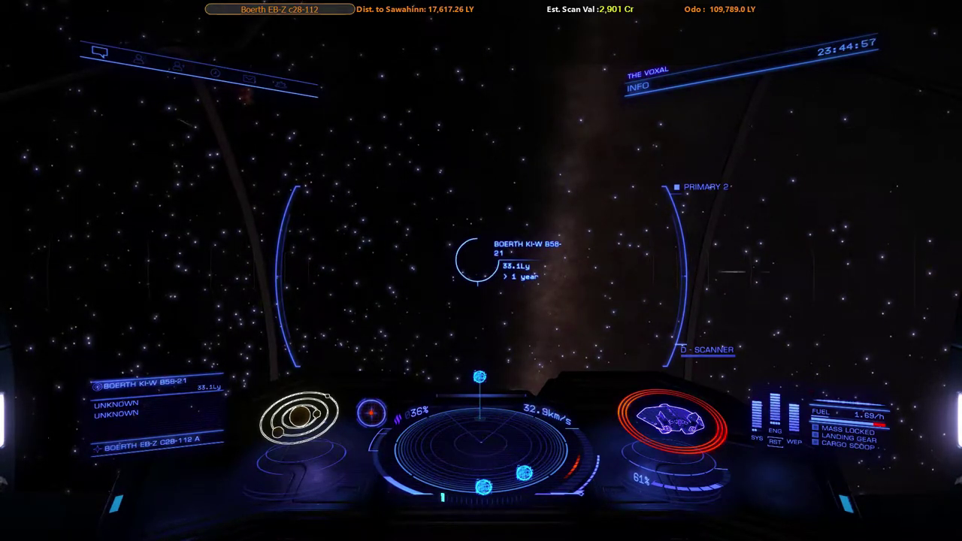
Step: Drop out of supercruise, then switch to VoiceAttack to view its command log
key(j)
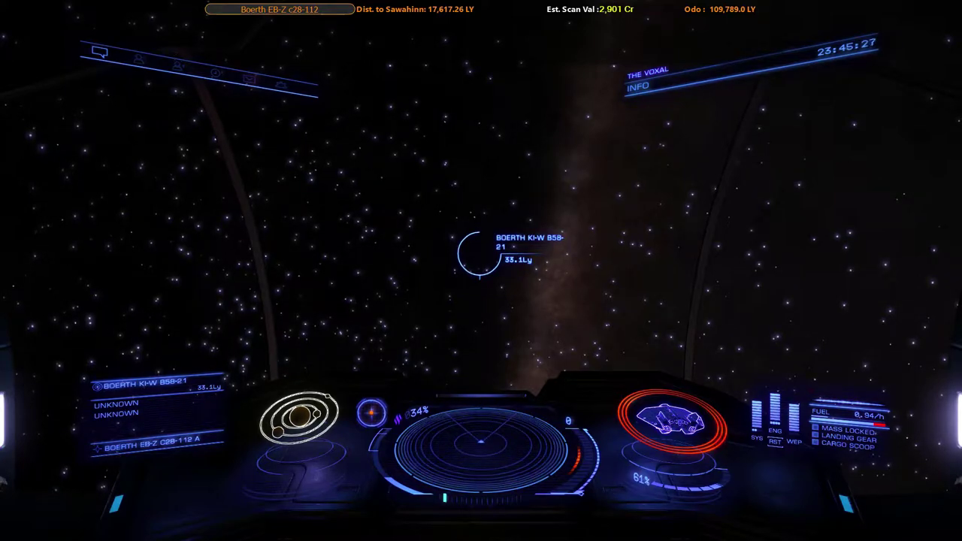
key(alt+Tab)
click(708, 257)
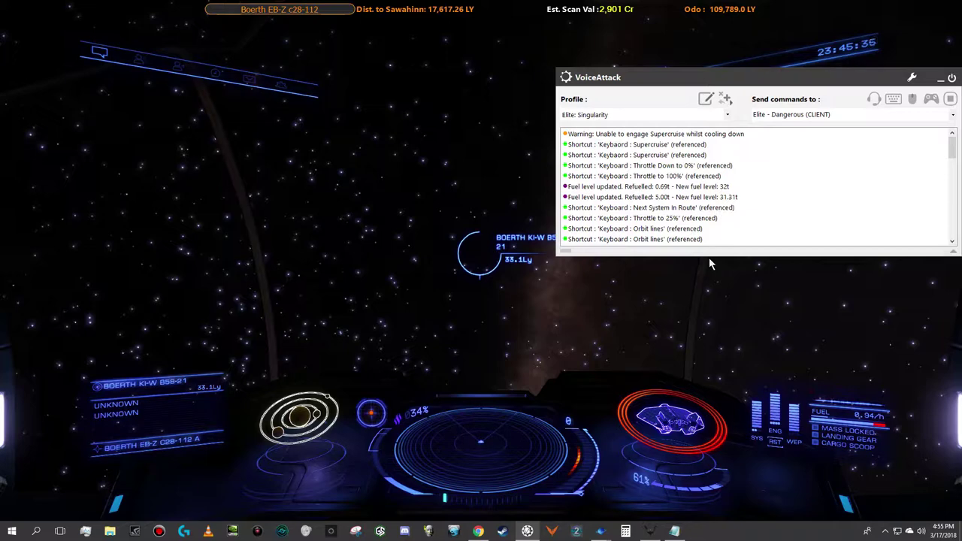
Step: Return to Elite Dangerous, throttle up to engage supercruise, and jump to the targeted system Boerth KI-W B58-21
key(alt+Tab)
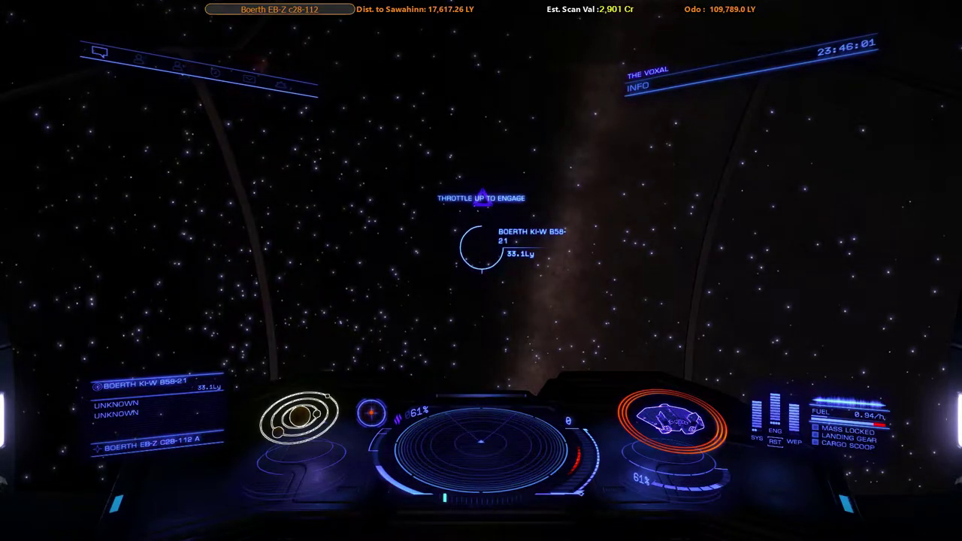
key(w)
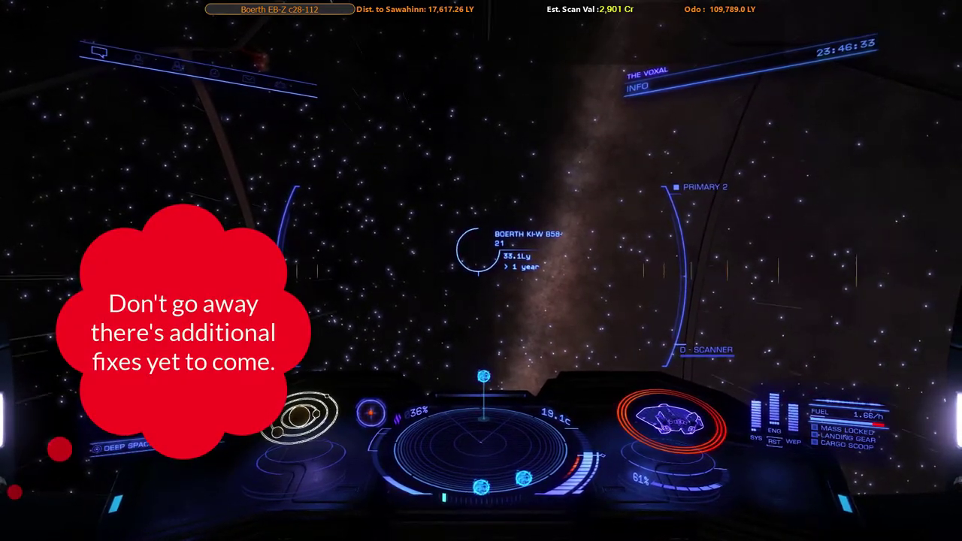
key(j)
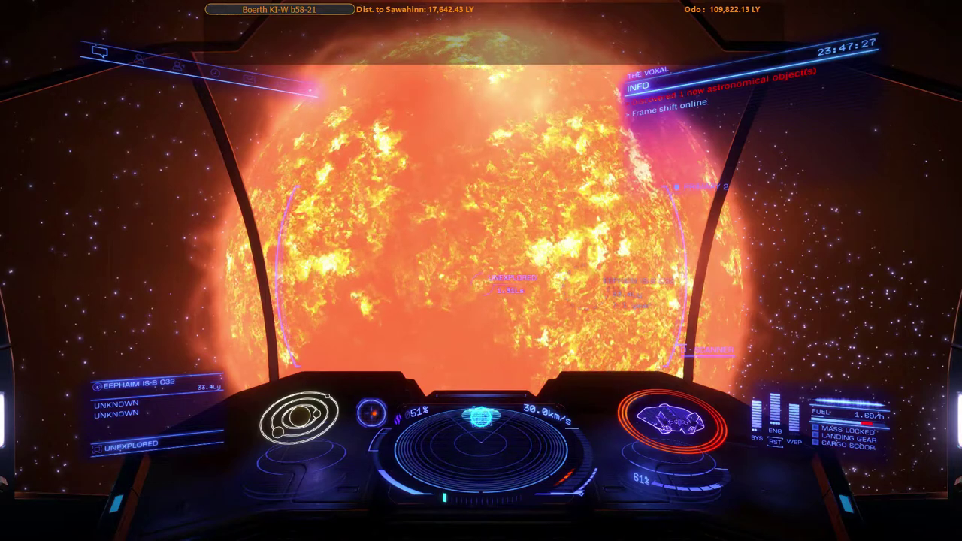
Step: Bring the browser's bindings sheet forward, with the AkelPad voice-command note in front of it
key(alt+Tab)
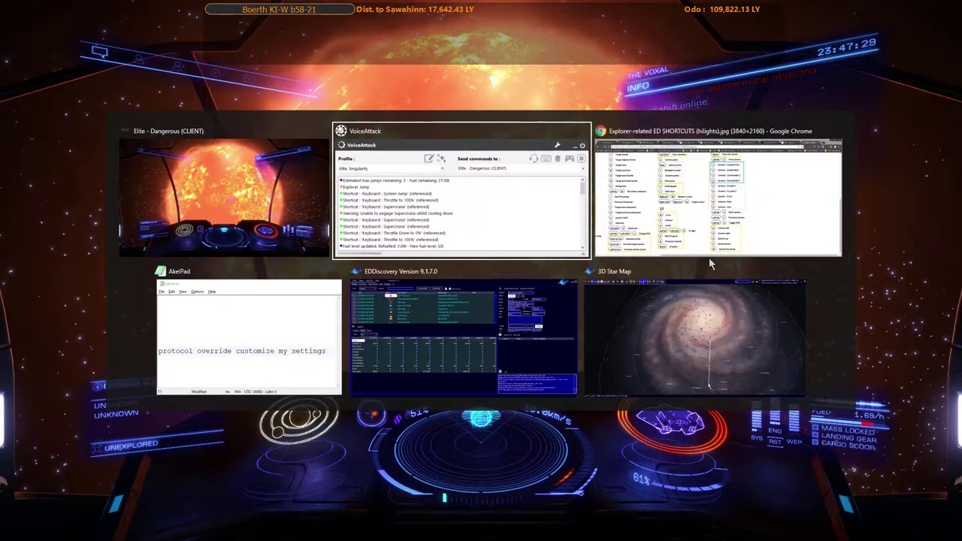
key(Tab)
click(710, 263)
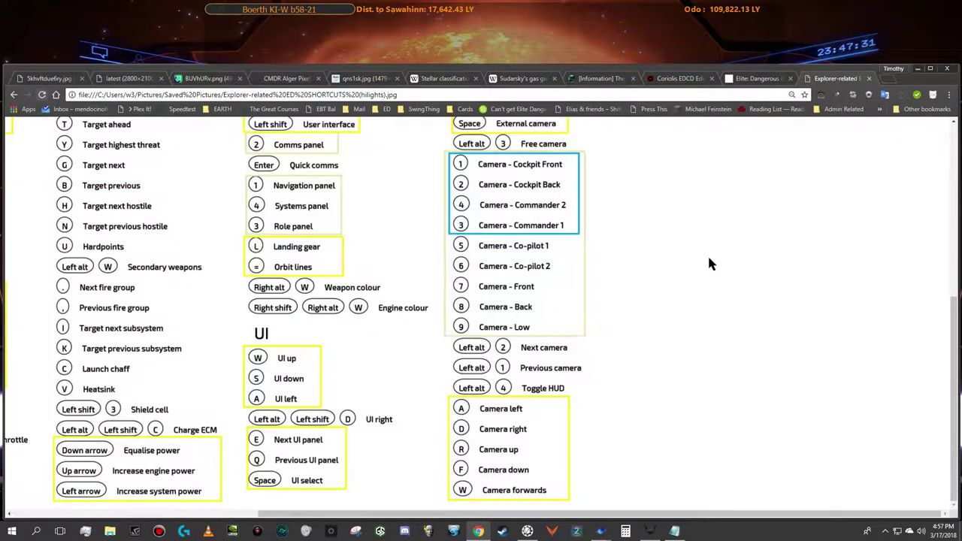
key(alt+Tab)
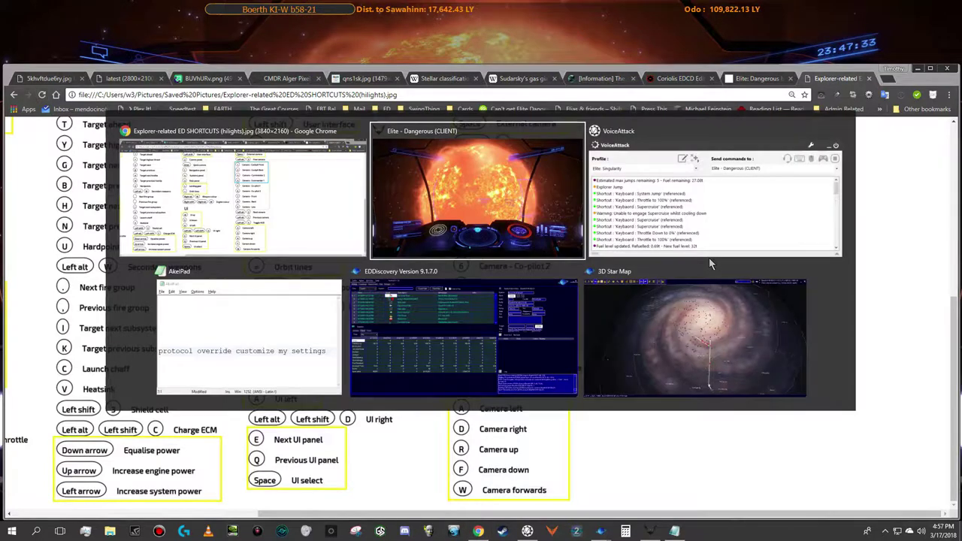
key(Tab)
key(Tab)
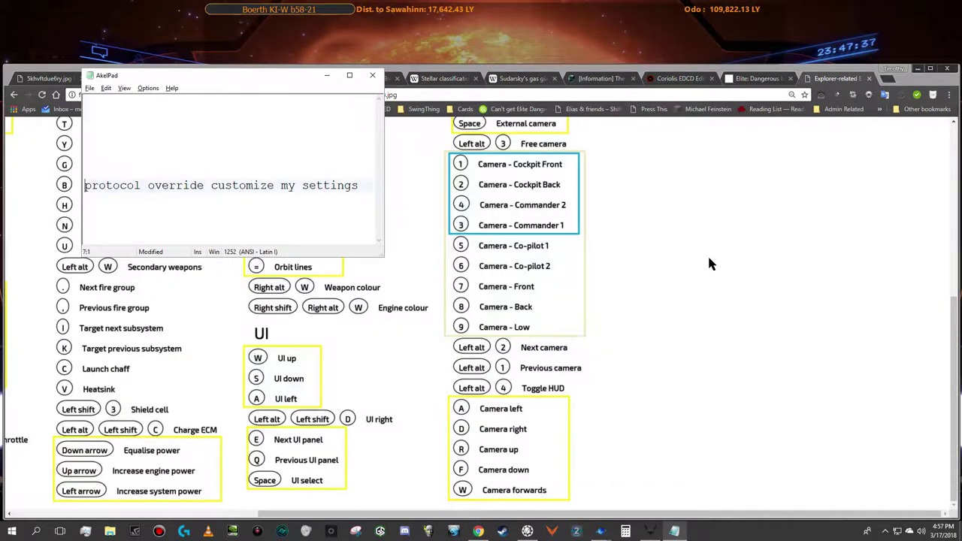
Step: Switch to VoiceAttack and resume listening so the "protocol override customise my settings" command can open the Singularity Customiser
key(alt+Tab)
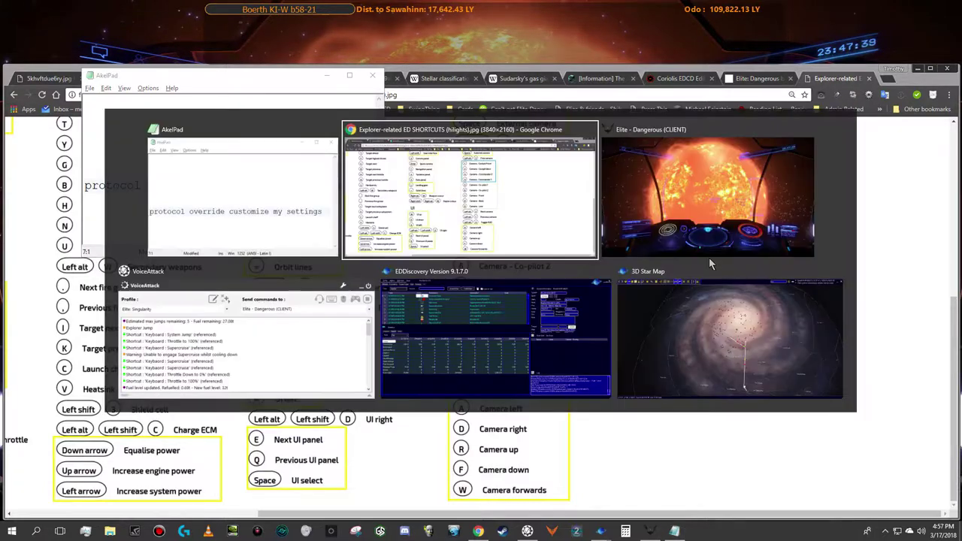
key(alt+Tab)
key(alt+Tab)
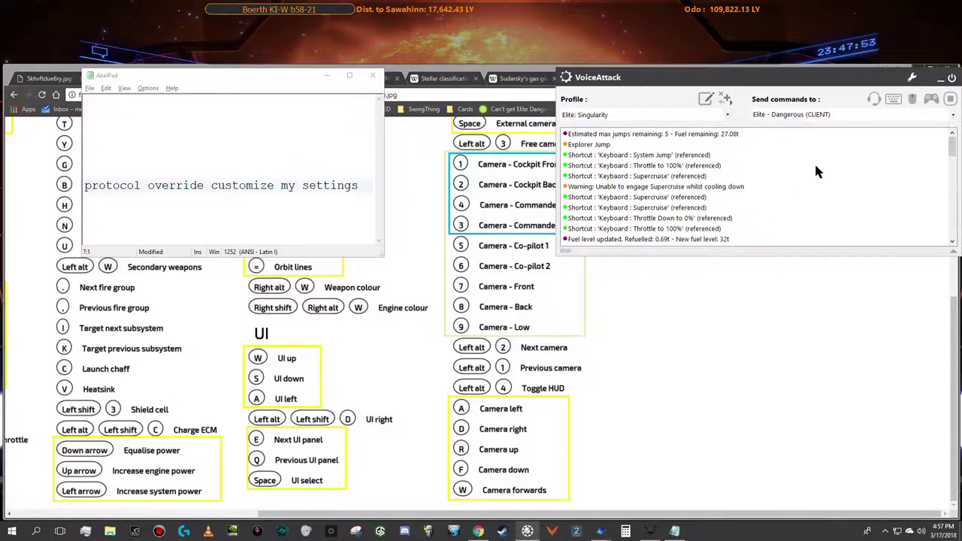
click(873, 100)
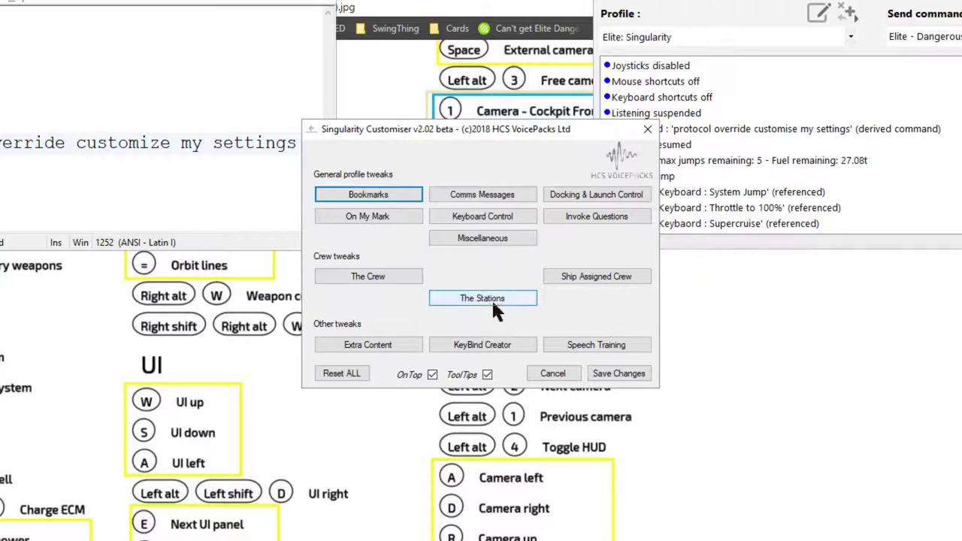
Step: In the Customiser's Miscellaneous settings, set how you should be referenced to Captain and apply the change
click(483, 239)
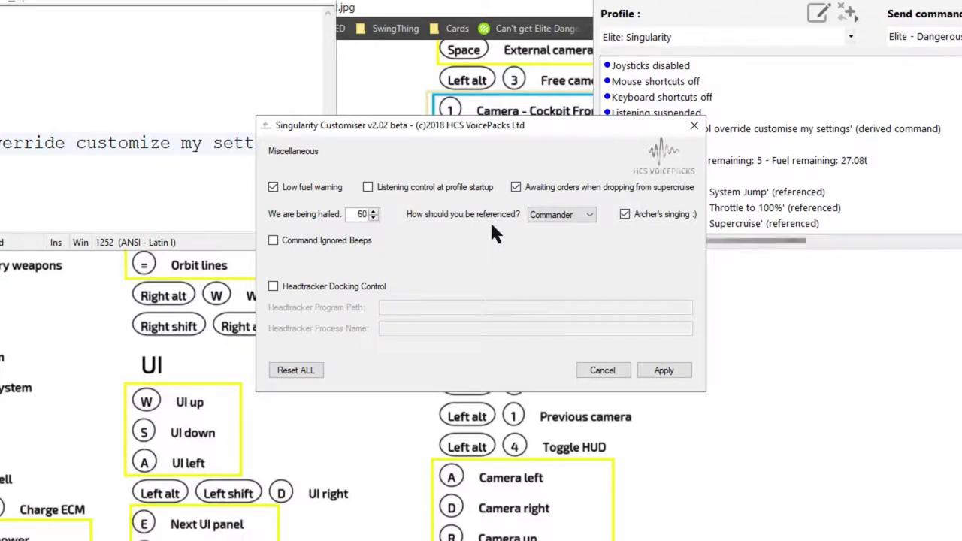
click(590, 211)
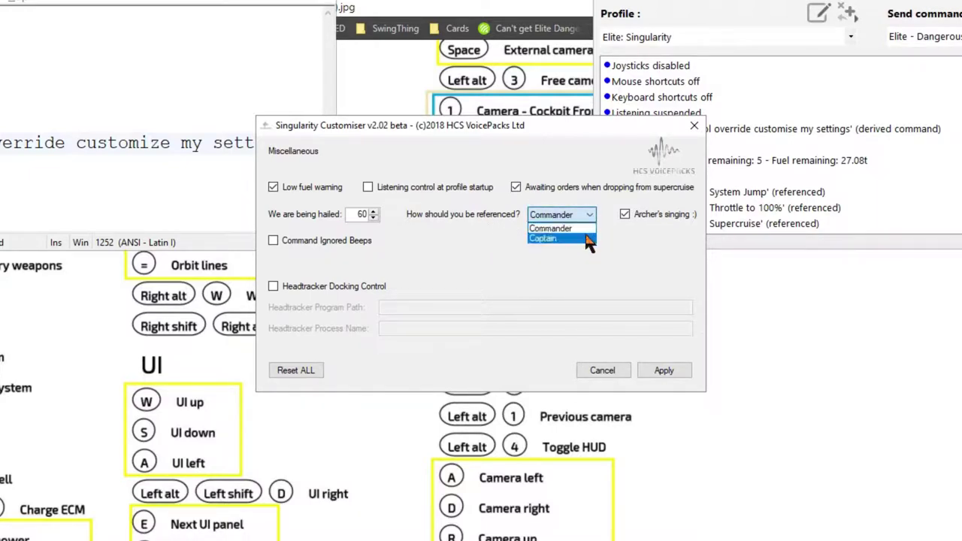
click(586, 237)
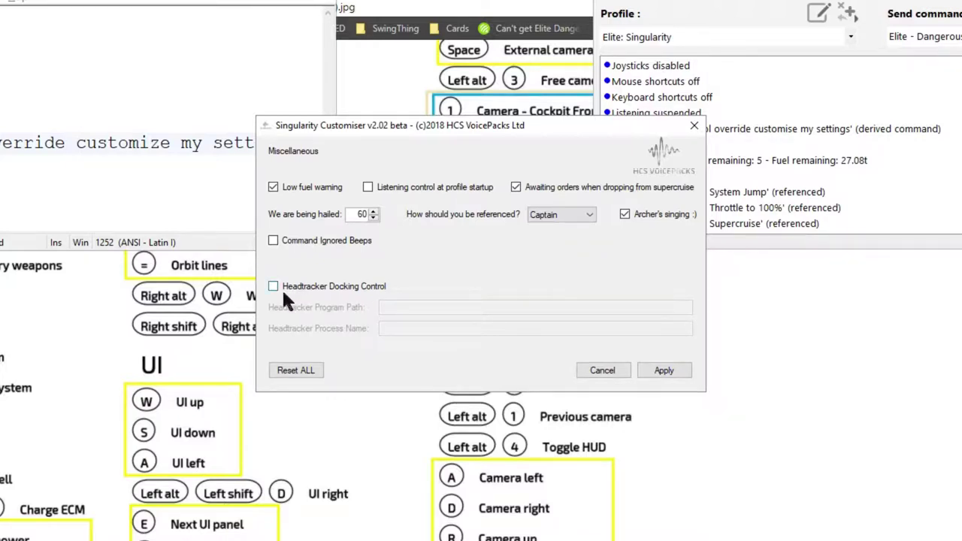
mouse_move(283, 297)
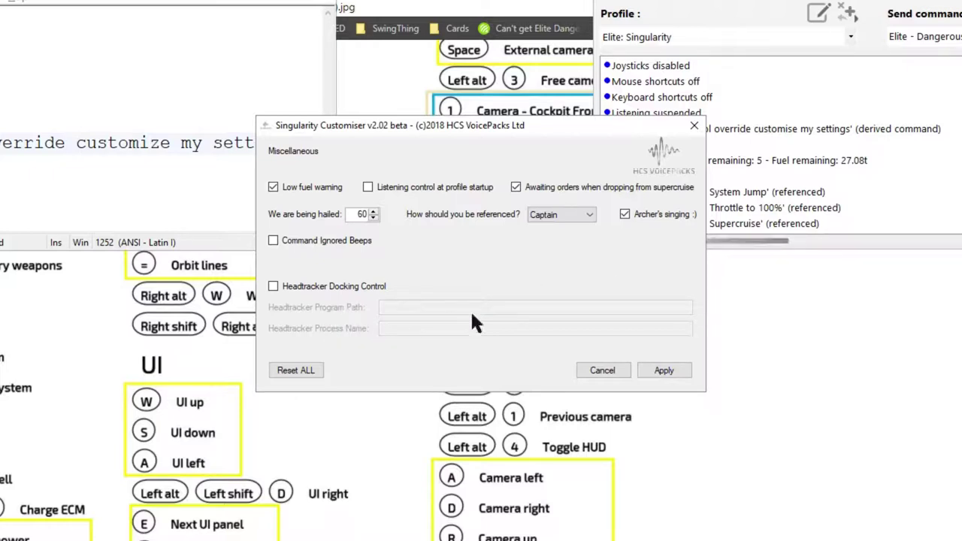
click(664, 372)
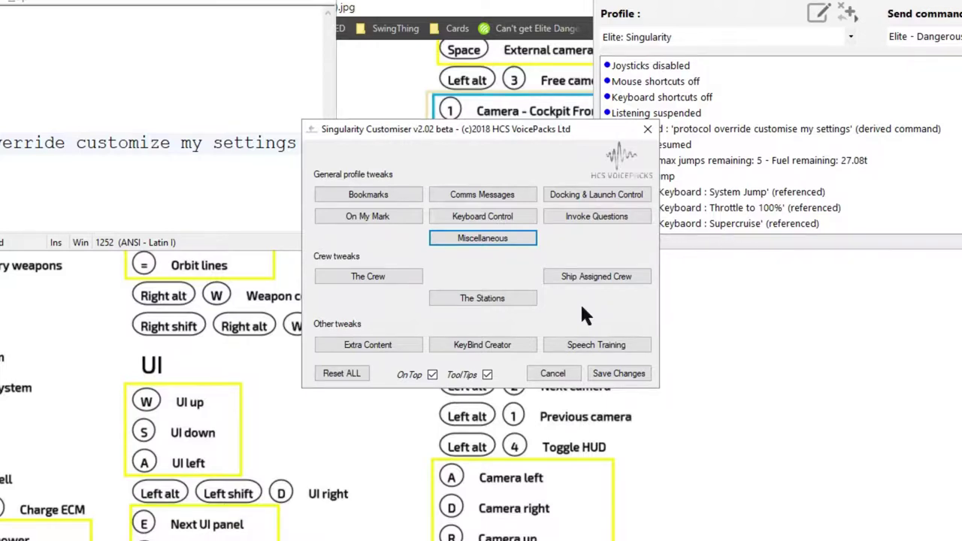
Step: Open the KeyBind Creator and select the custom binds HCSPacks X52pro 2.2.3.0
click(479, 343)
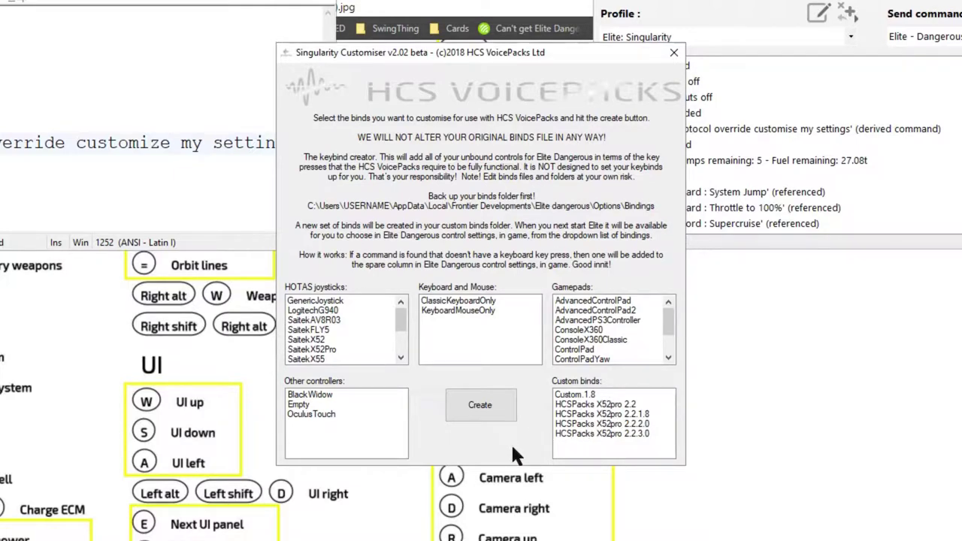
click(588, 434)
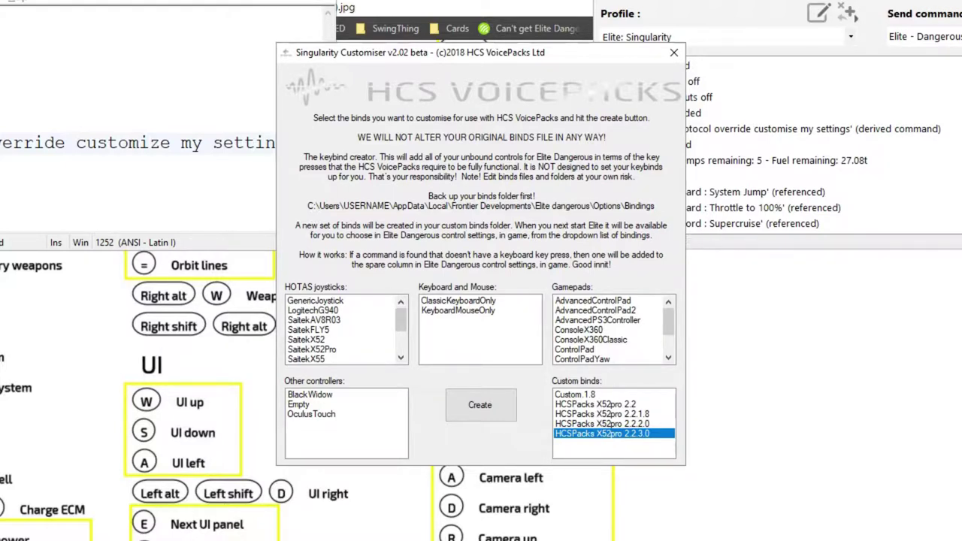
Step: Open the Elite Dangerous Bindings folder in File Explorer and move the Customiser window clear of its file list
key(super+e)
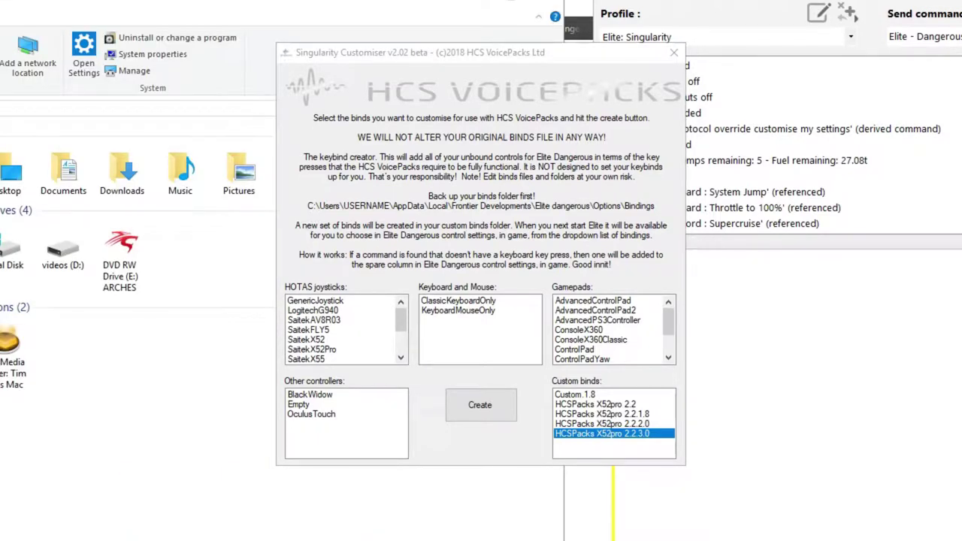
click(43, 332)
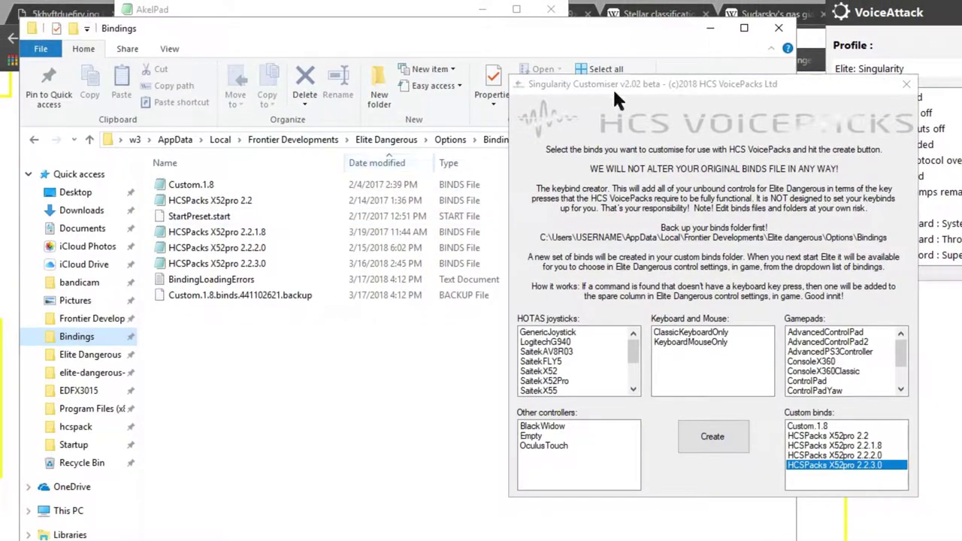
drag(643, 78, 831, 81)
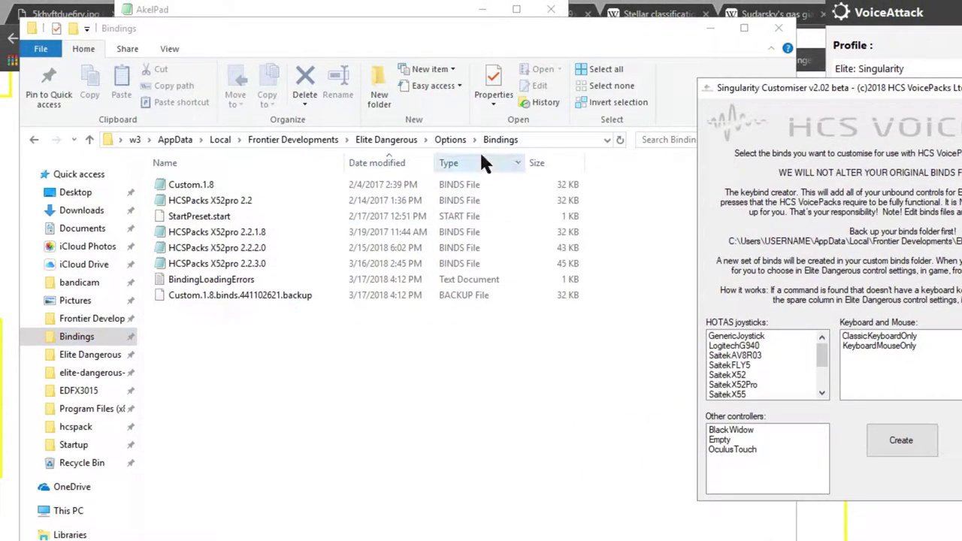
Step: Go up to the Options folder and copy its Bindings folder
click(449, 138)
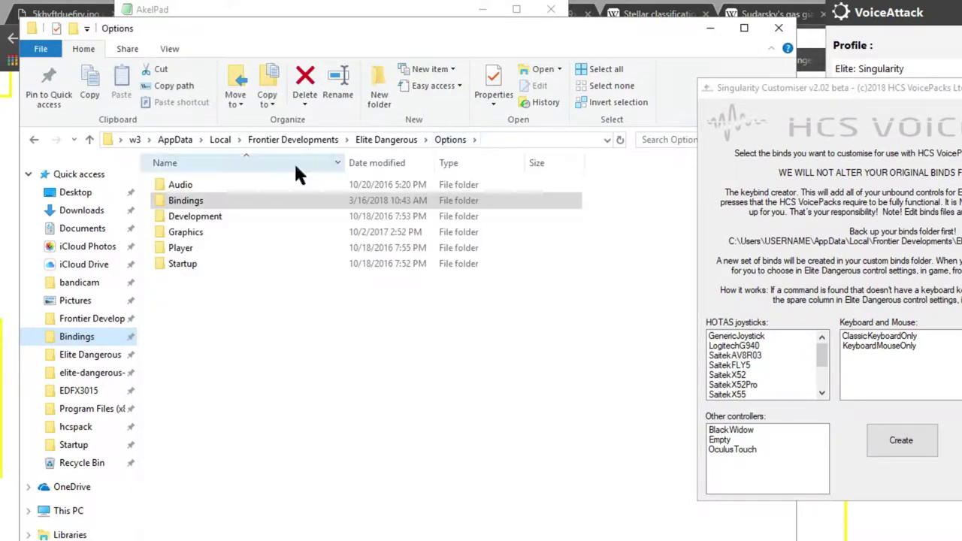
right_click(157, 200)
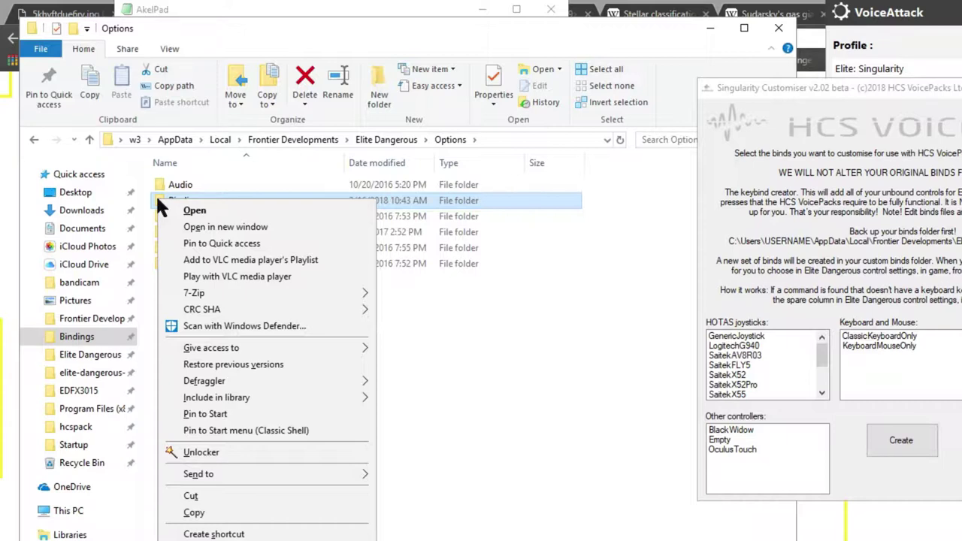
click(194, 513)
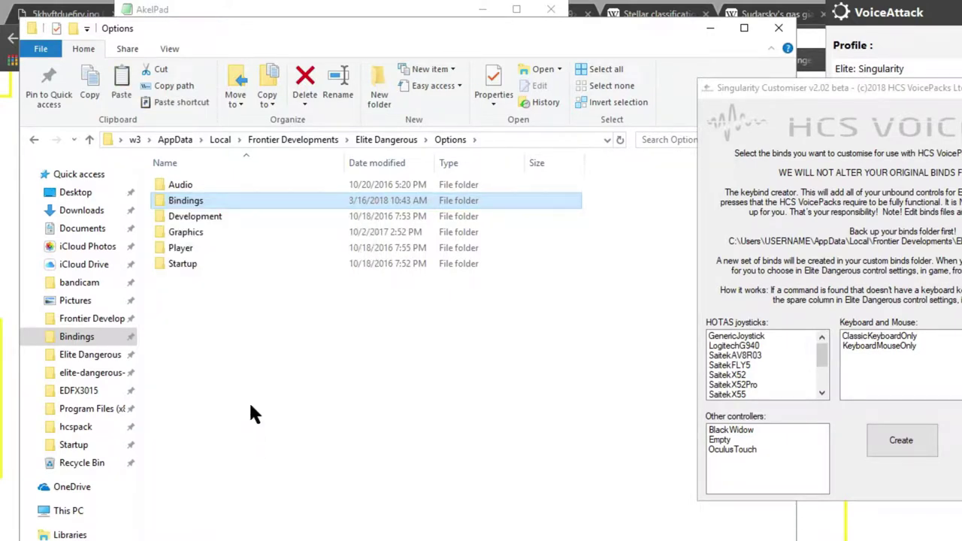
Step: Create a new folder inside the Options folder
right_click(209, 369)
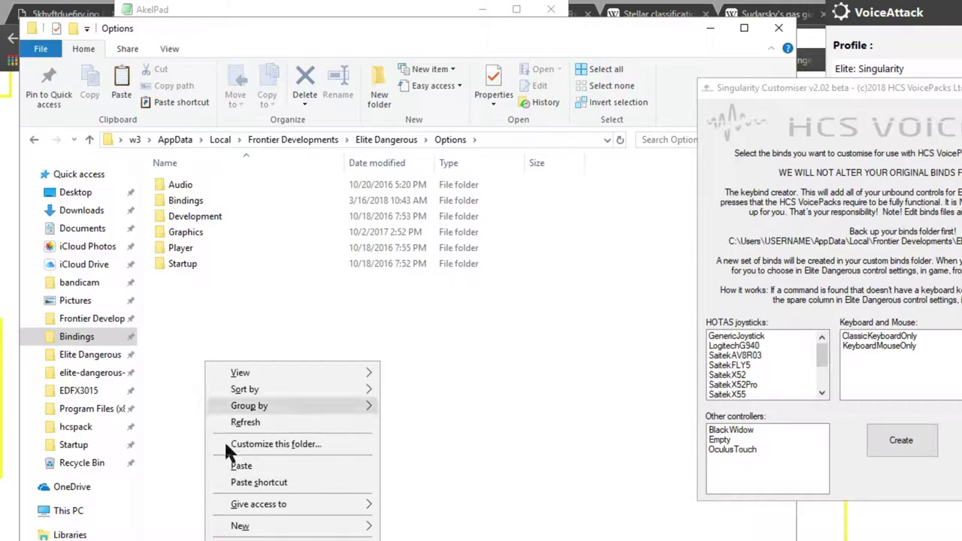
mouse_move(254, 528)
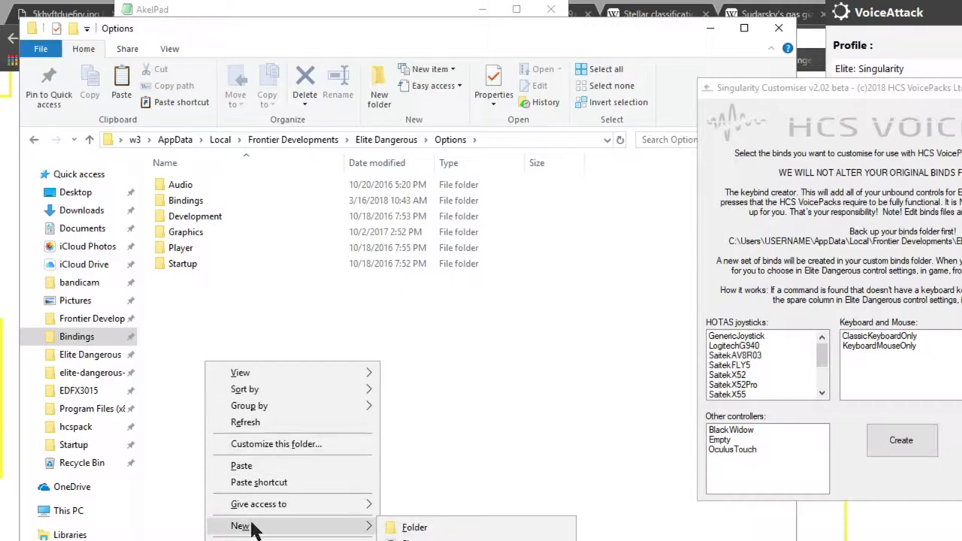
click(410, 533)
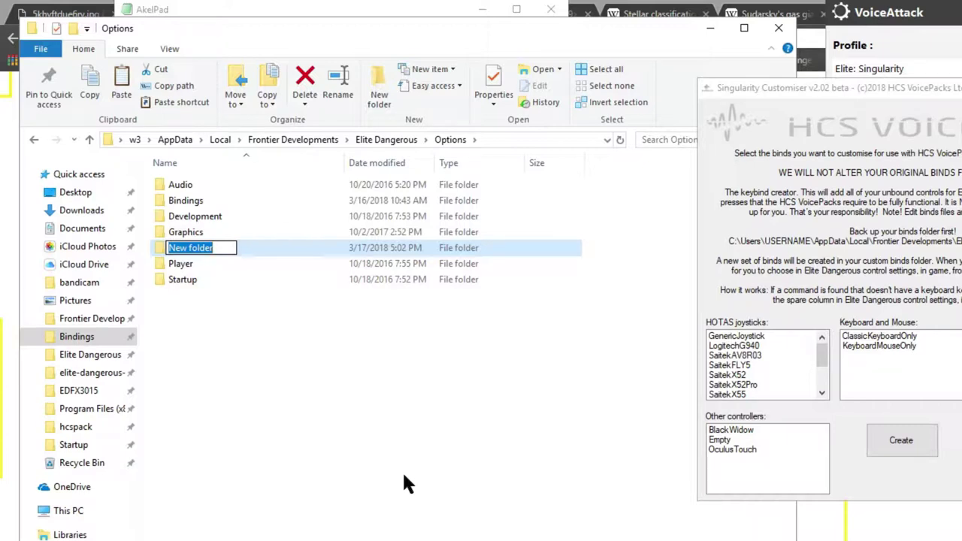
text(bIN)
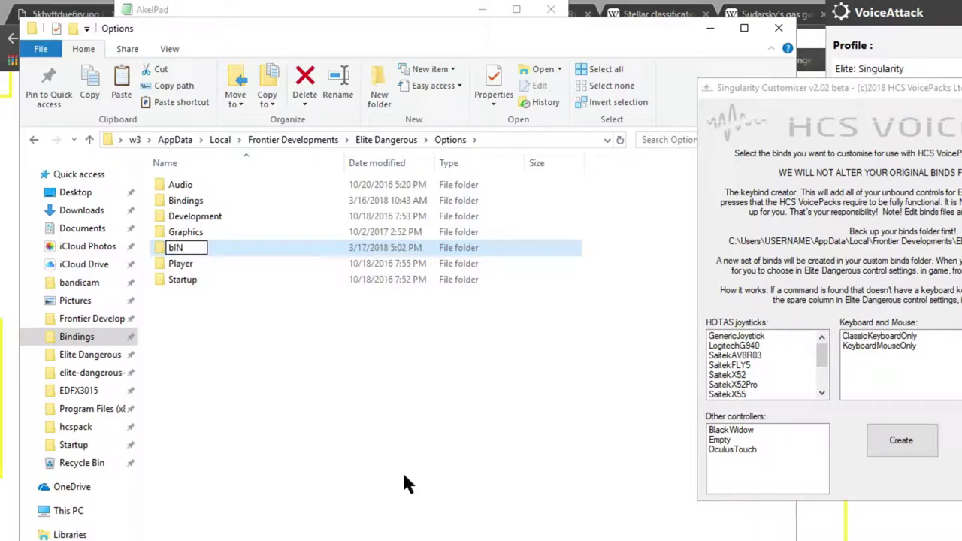
text(D bAC)
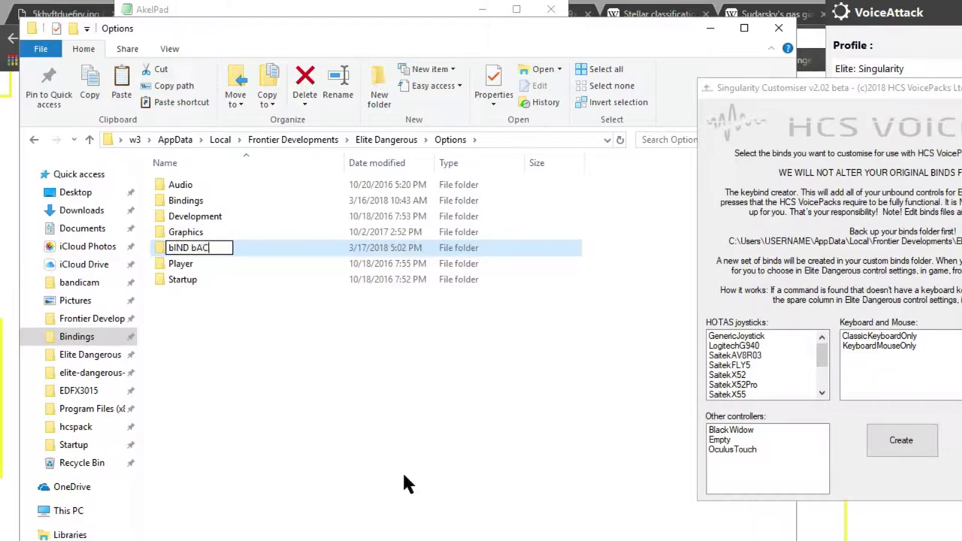
text(KUPS)
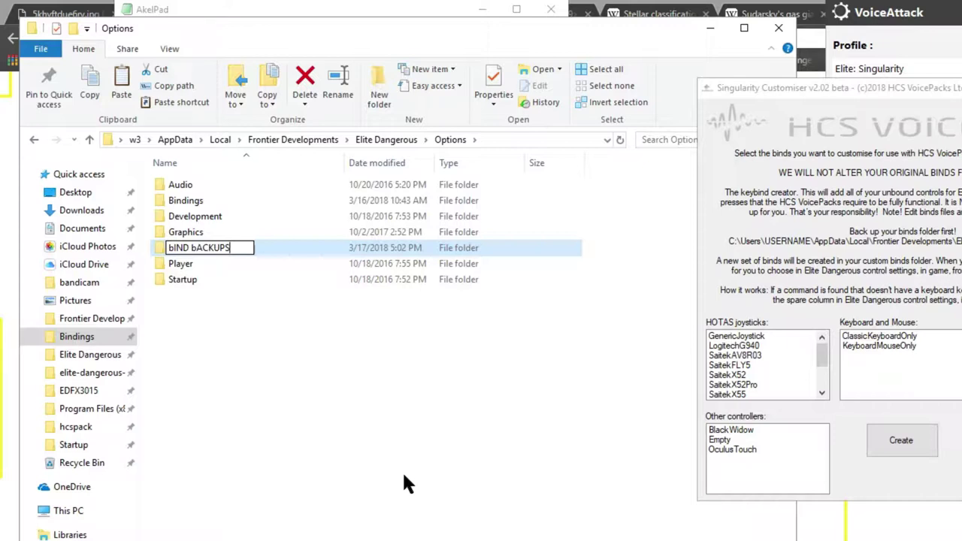
key(BackSpace)
key(BackSpace)
key(BackSpace)
key(BackSpace)
key(BackSpace)
key(BackSpace)
key(BackSpace)
key(BackSpace)
key(BackSpace)
key(BackSpace)
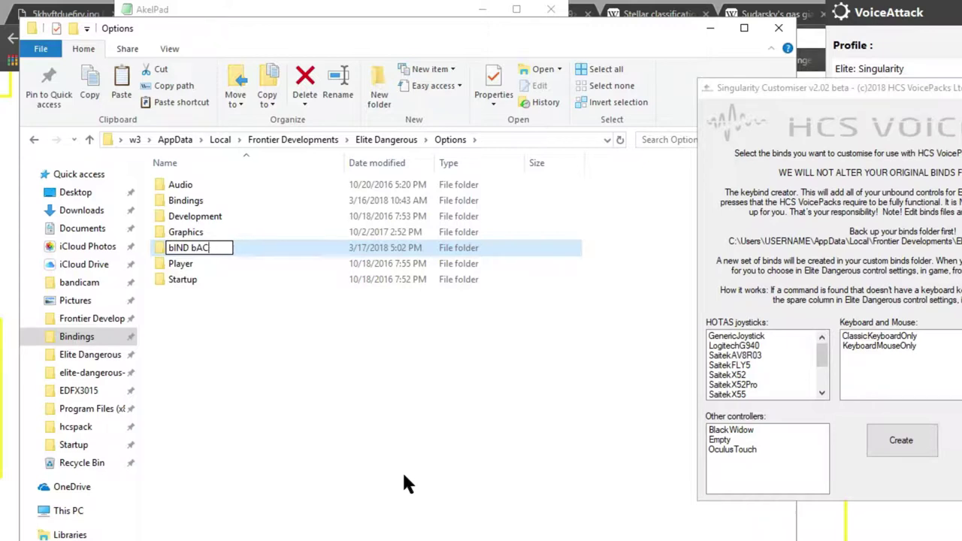
key(BackSpace)
key(BackSpace)
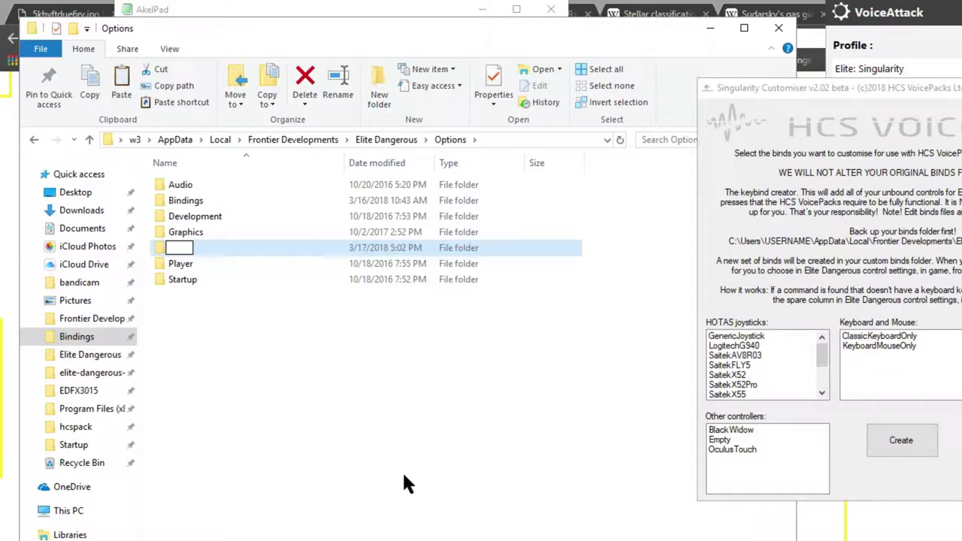
Step: Name the new folder Bind Backups
text(Bi)
text(nd Backups)
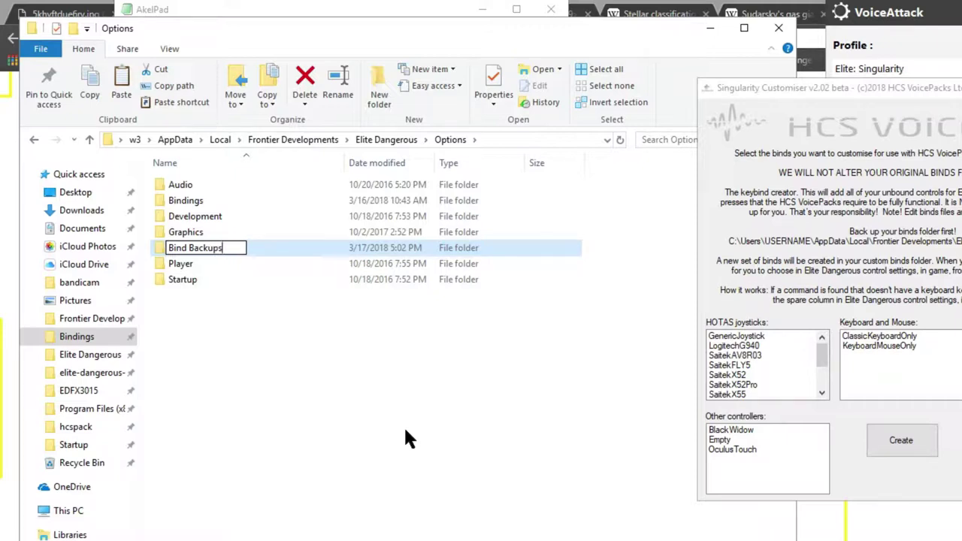
click(329, 329)
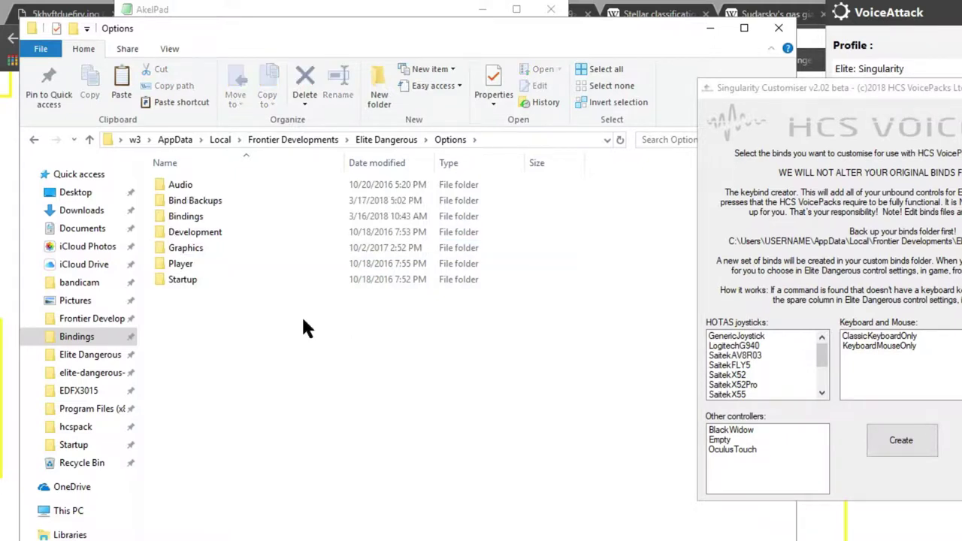
Step: Paste the copied Bindings folder into the Bind Backups folder and return to the Options folder
double_click(162, 199)
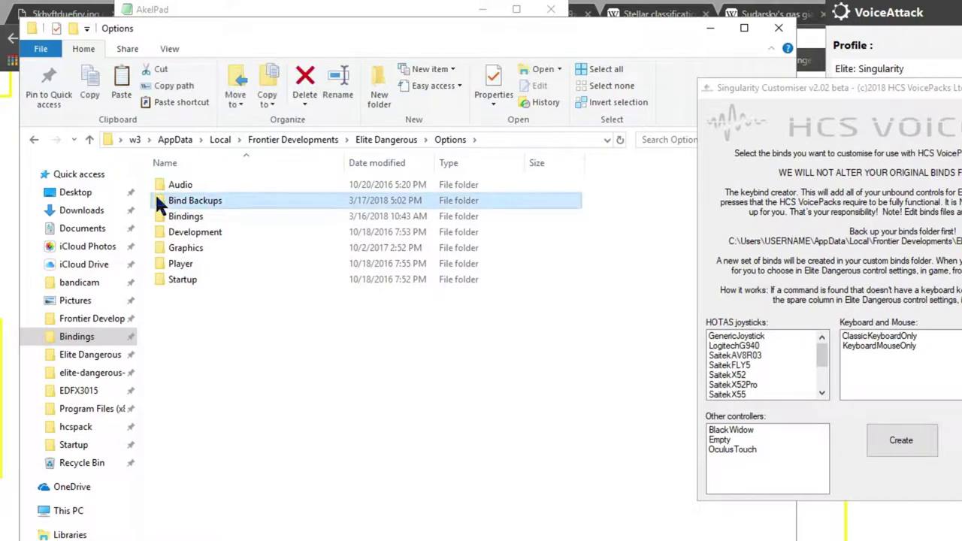
right_click(236, 222)
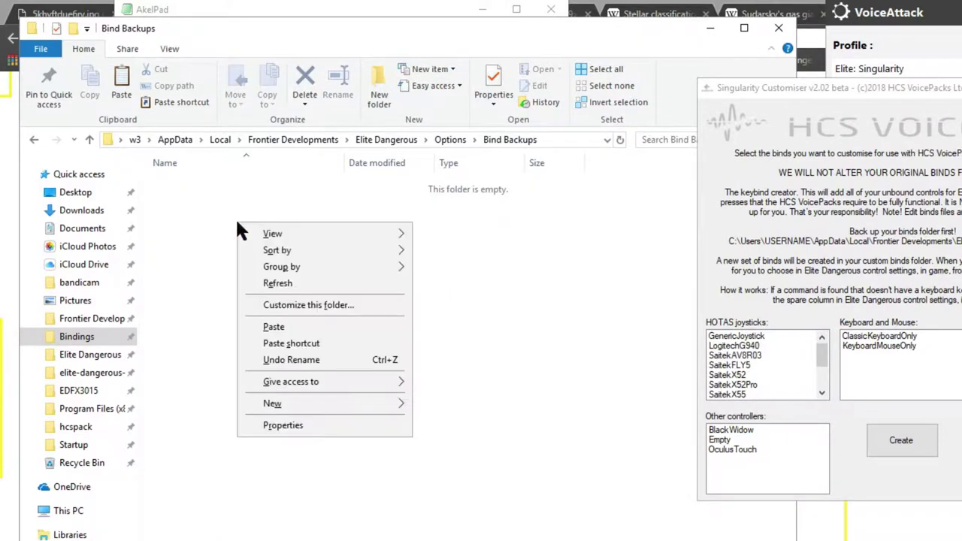
click(275, 328)
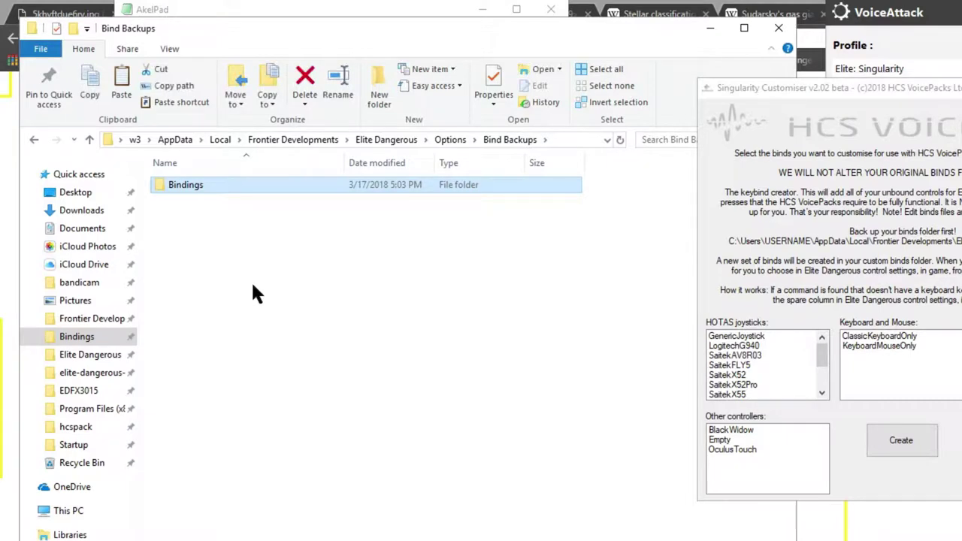
click(460, 142)
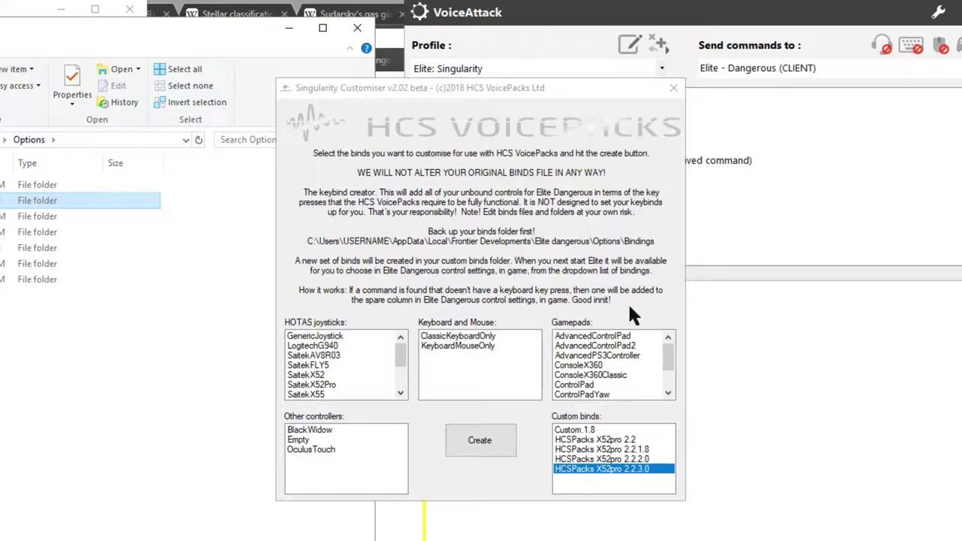
Step: Create HCS bindings from the HCSPacks X52pro 2.2.3.0 custom binds, select the new set in the list and close the KeyBind Creator
click(487, 441)
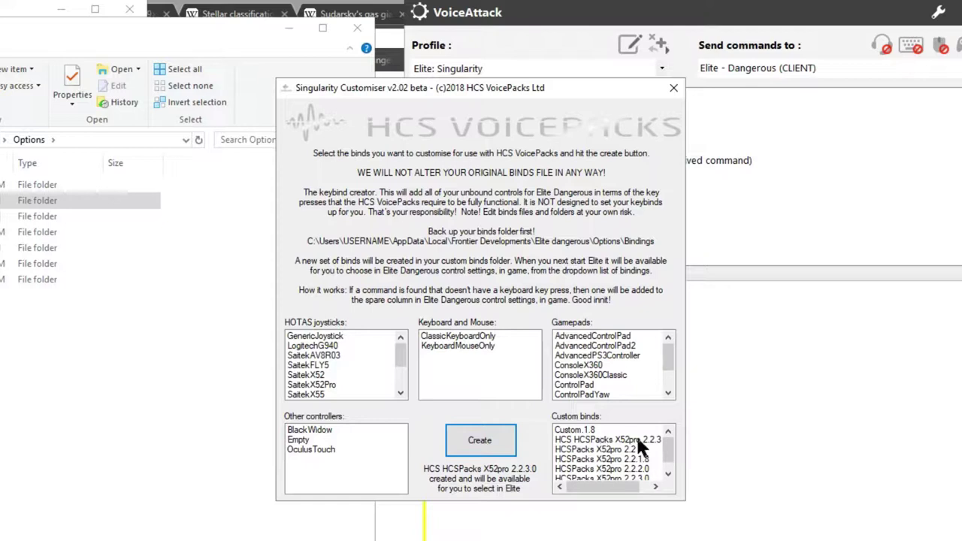
scroll(636, 434, down, 1)
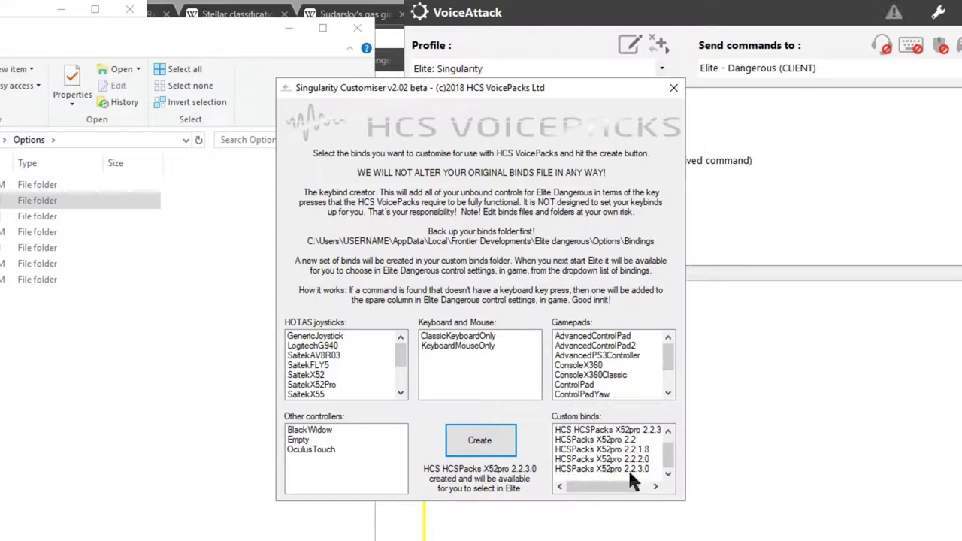
scroll(628, 469, up, 1)
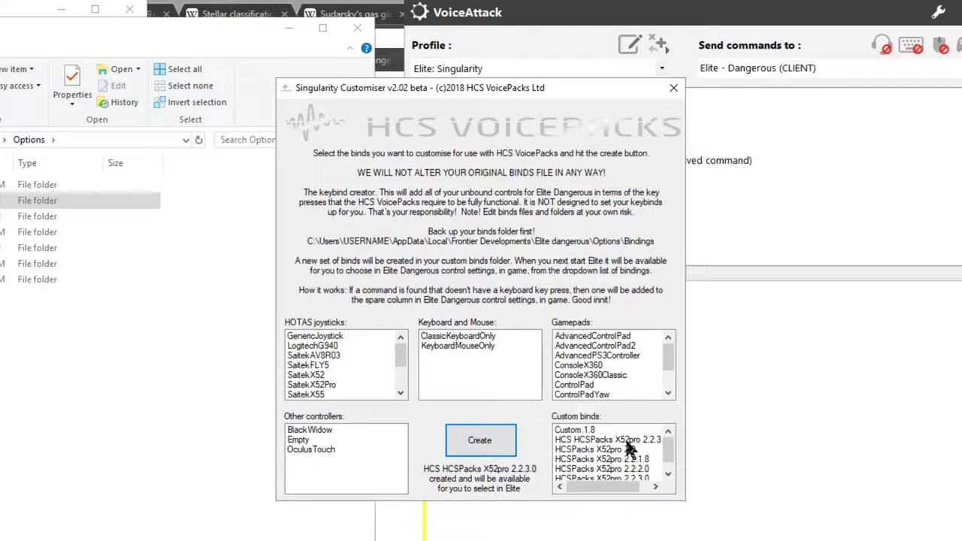
click(628, 442)
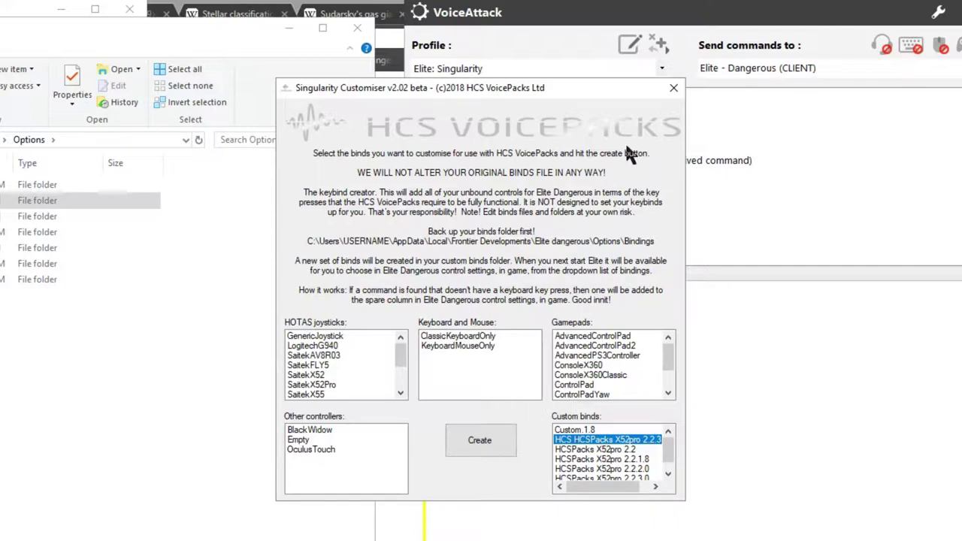
click(672, 90)
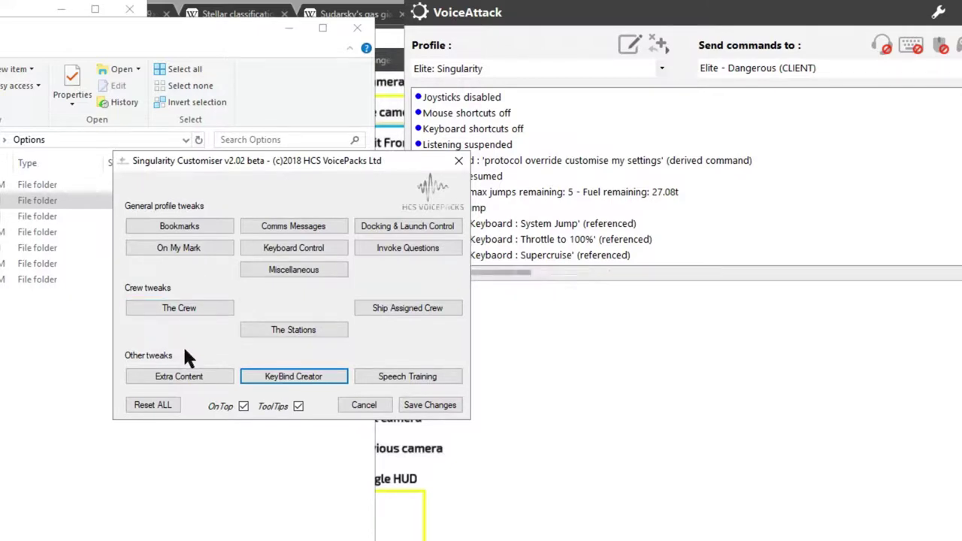
Step: Close the File Explorer window, select the voice command text in AkelPad and move the Customiser window clear of it
click(360, 28)
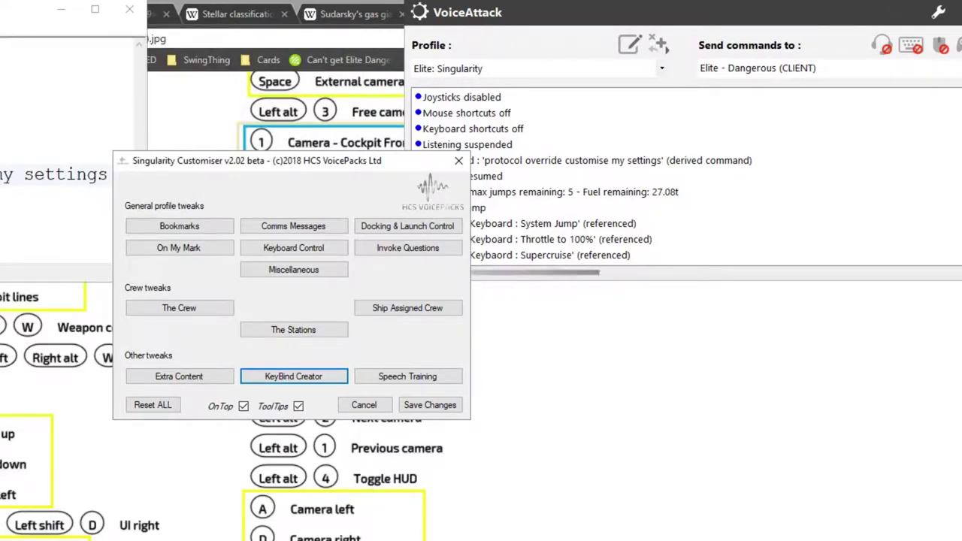
drag(2, 175, 110, 173)
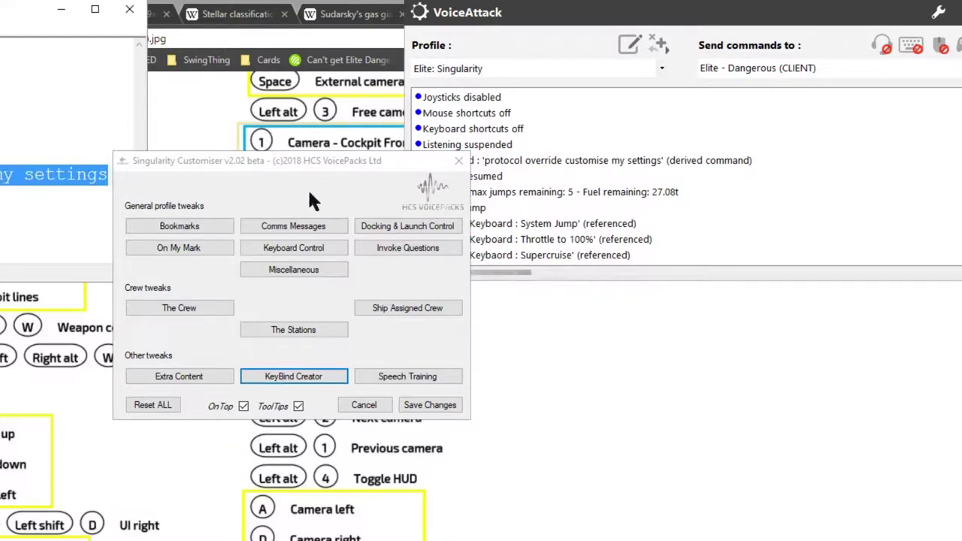
click(324, 166)
drag(324, 167, 384, 193)
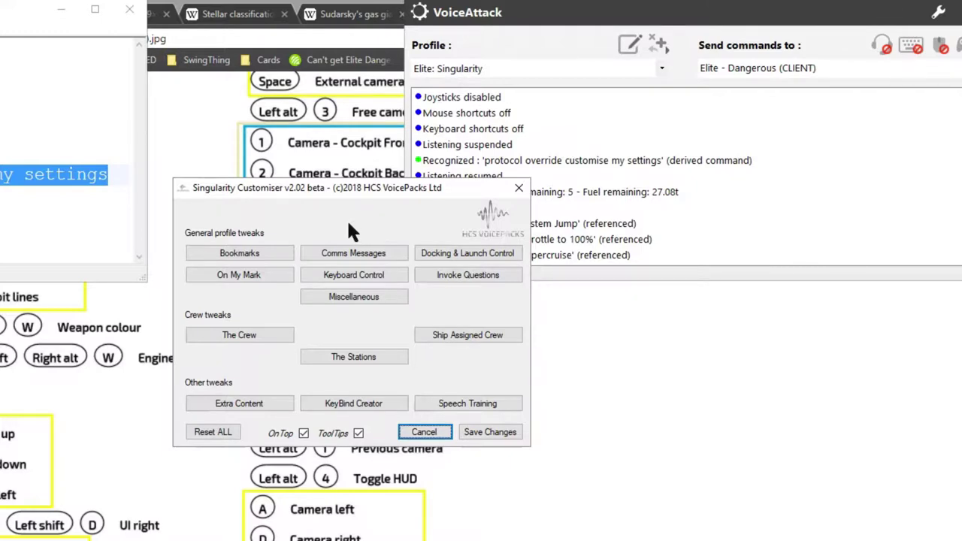
Step: Open the Extra Content settings and enable GalaXapediA, Quantum Theory and Constellations
click(239, 402)
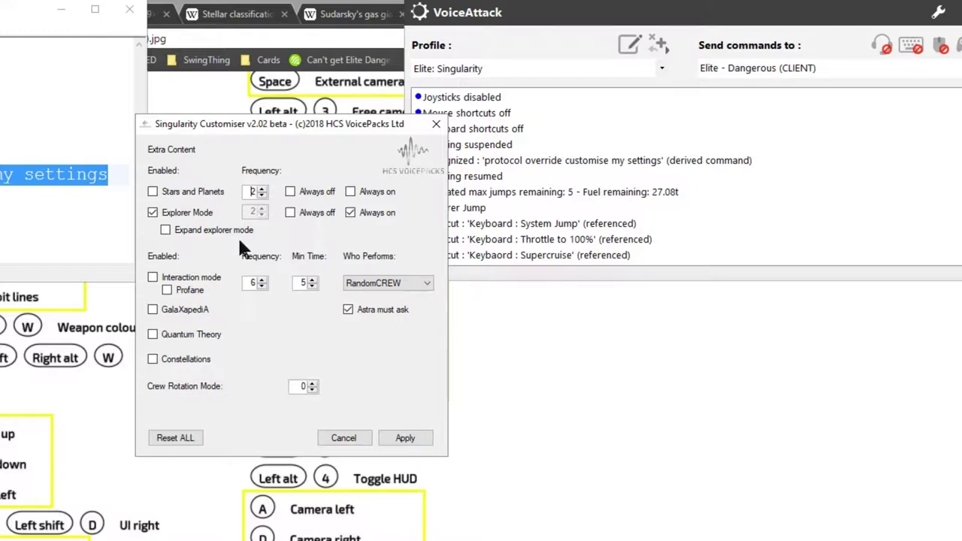
key(Tab)
key(Tab)
key(Tab)
key(Tab)
click(152, 309)
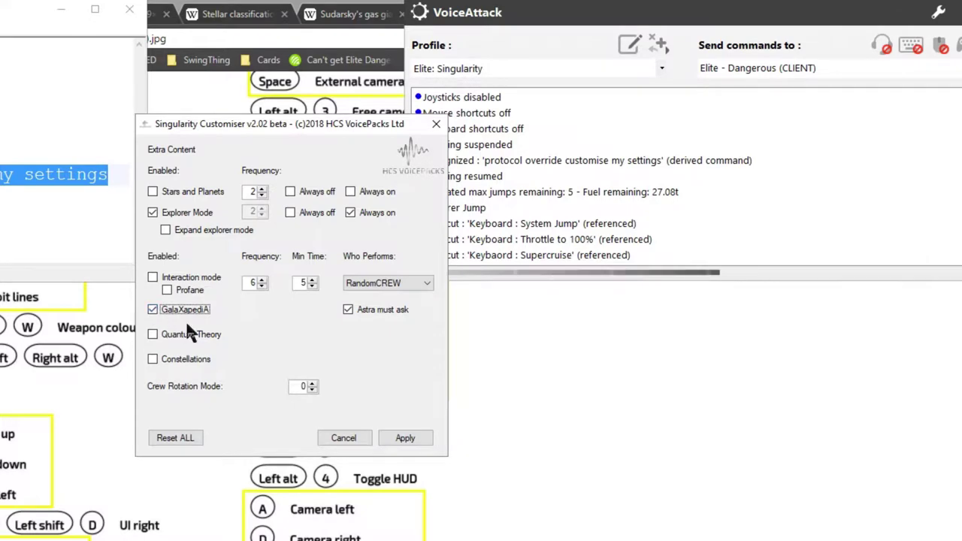
click(152, 334)
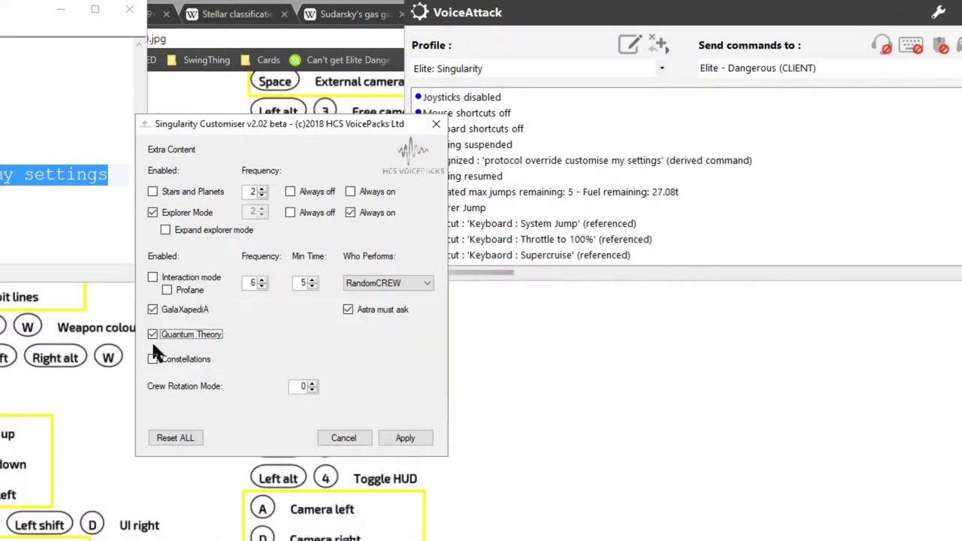
click(153, 358)
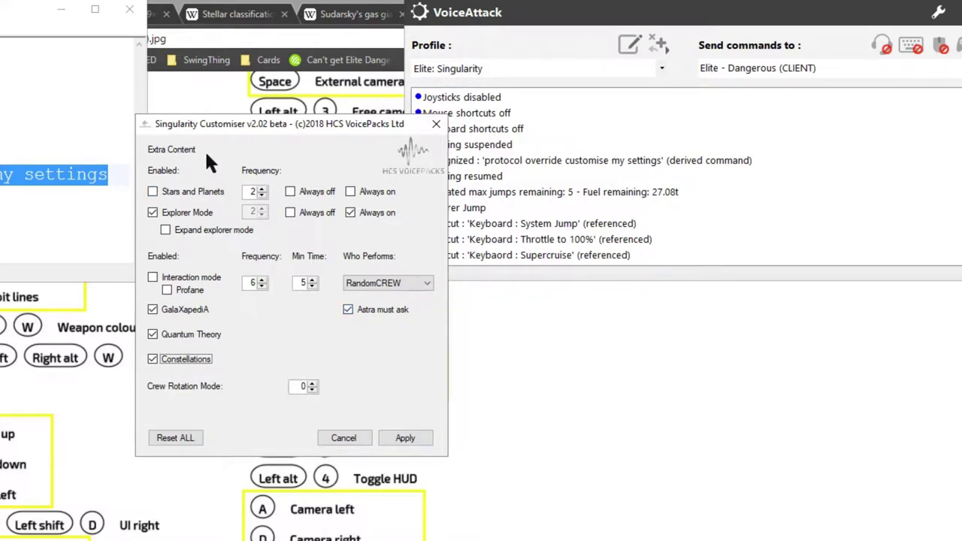
Step: Enable Stars and Planets, apply the extra content settings and save all Customiser changes
click(149, 191)
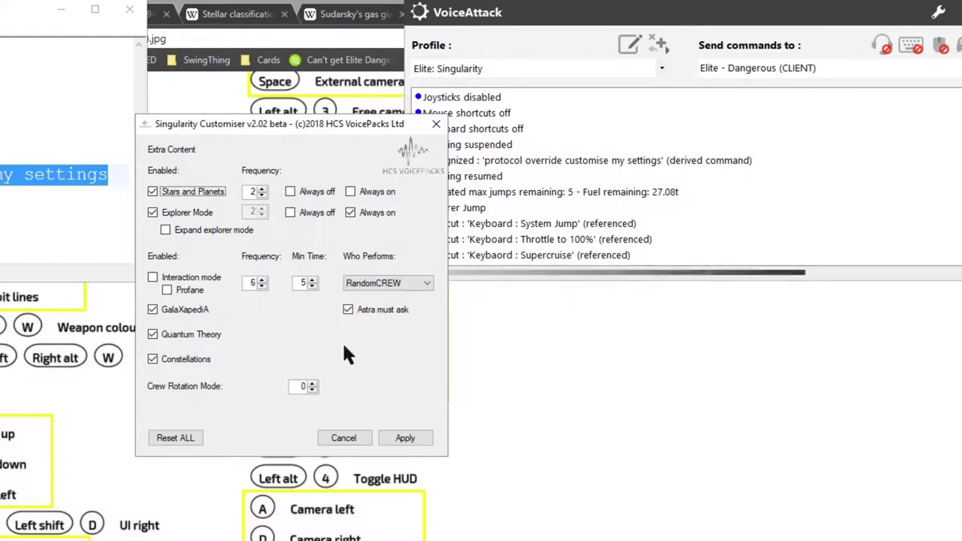
click(406, 438)
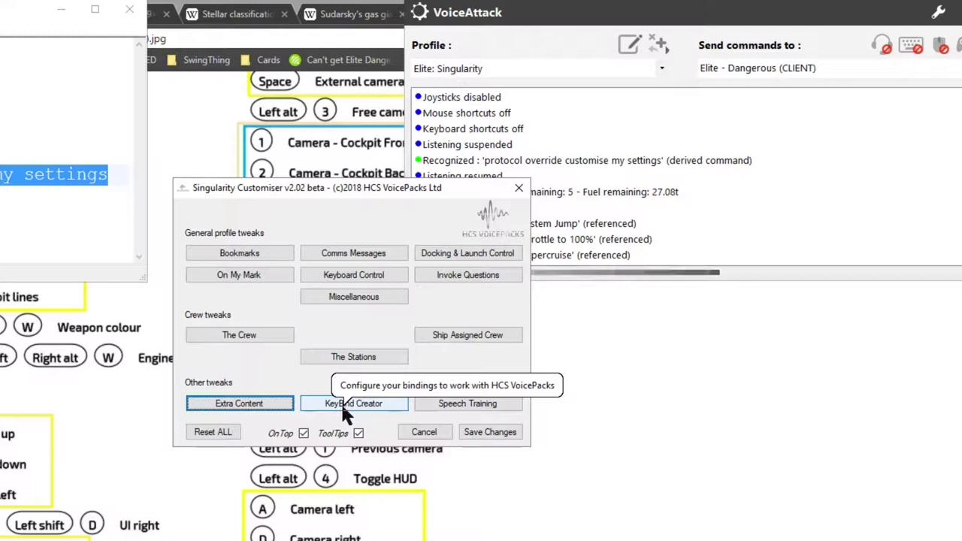
click(504, 432)
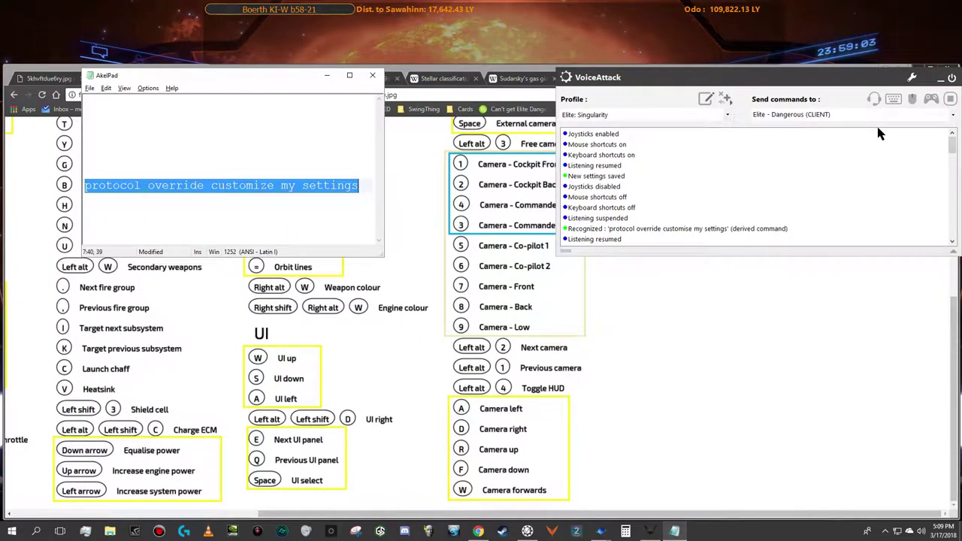
Step: Turn off keyboard shortcuts in VoiceAttack and close the program
text(000)
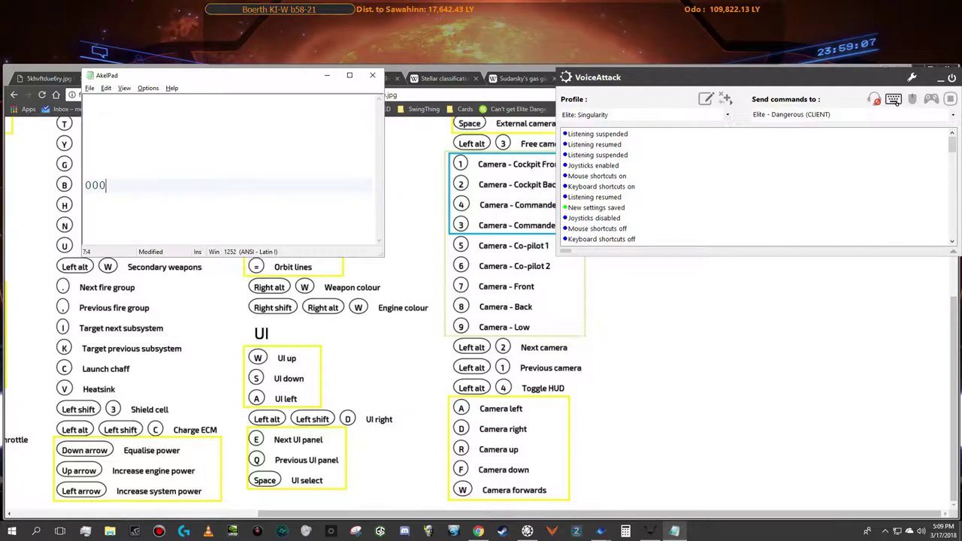
click(894, 103)
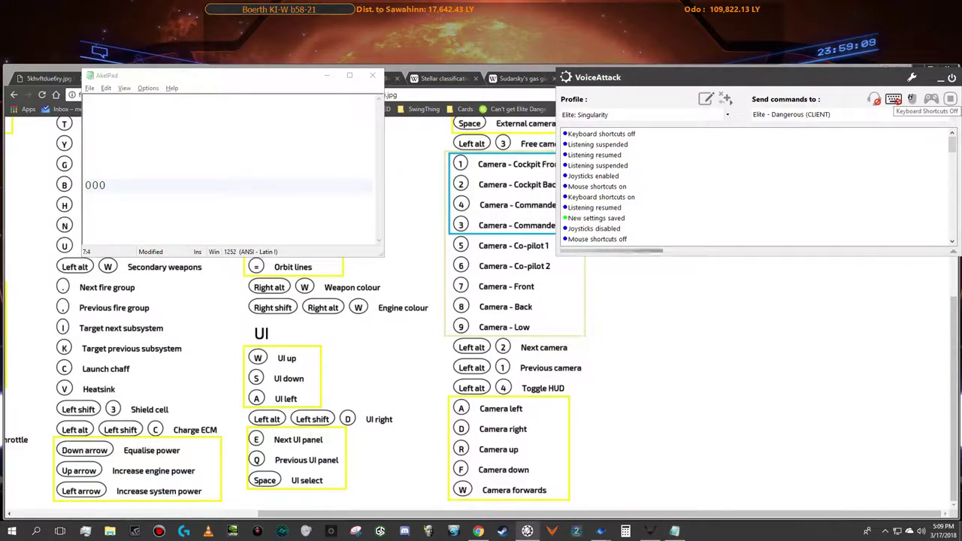
click(951, 78)
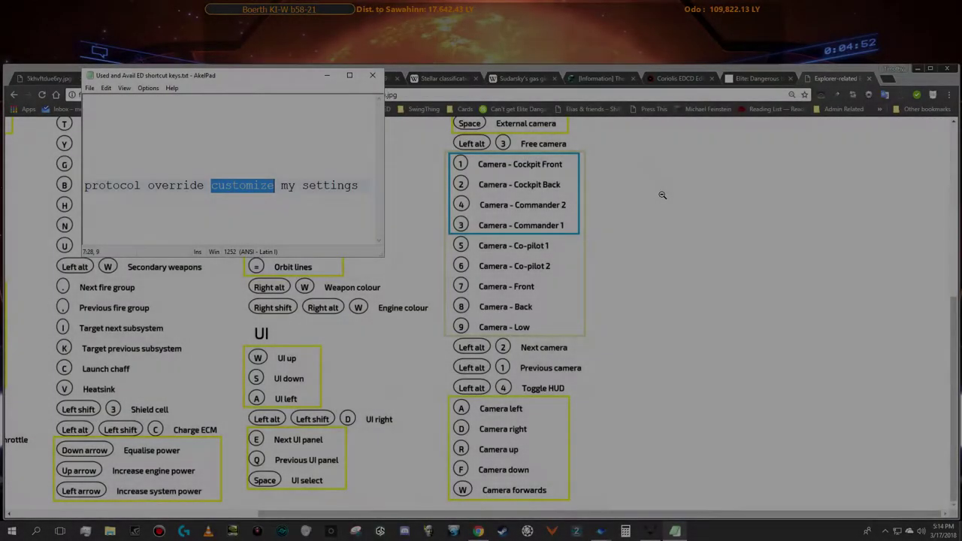
Step: Switch to the Elite Dangerous game, save and exit to the desktop, and confirm quitting
key(alt+Tab)
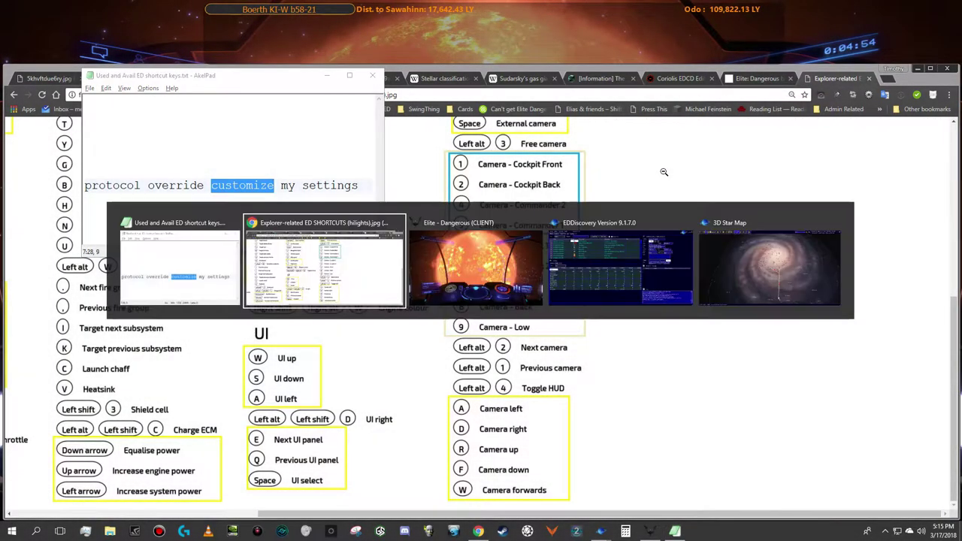
key(alt+Tab)
key(alt+Tab)
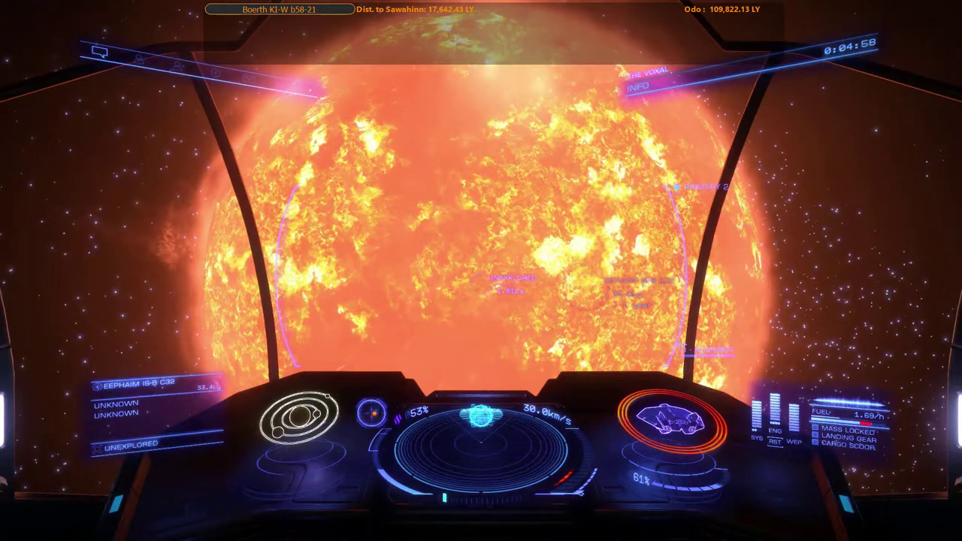
key(Escape)
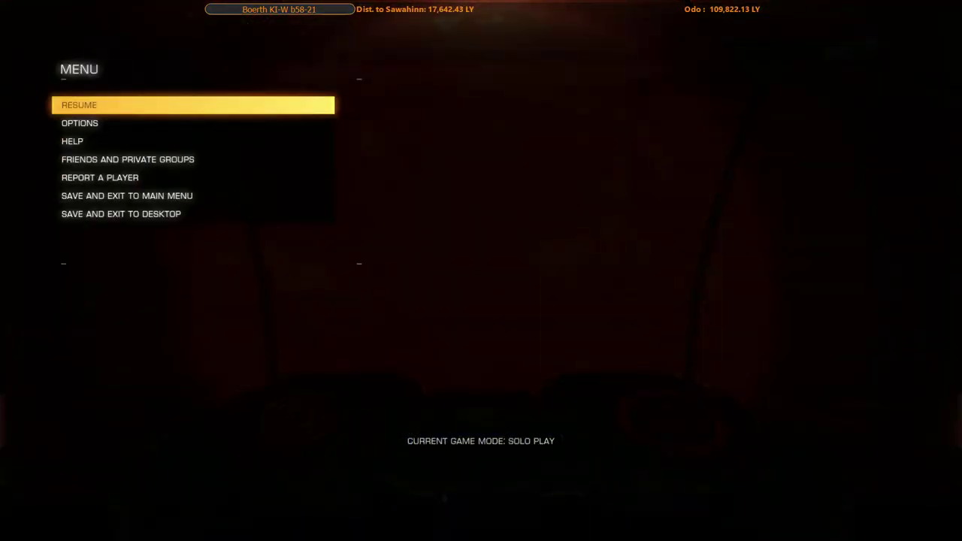
key(Up)
key(Return)
key(Right)
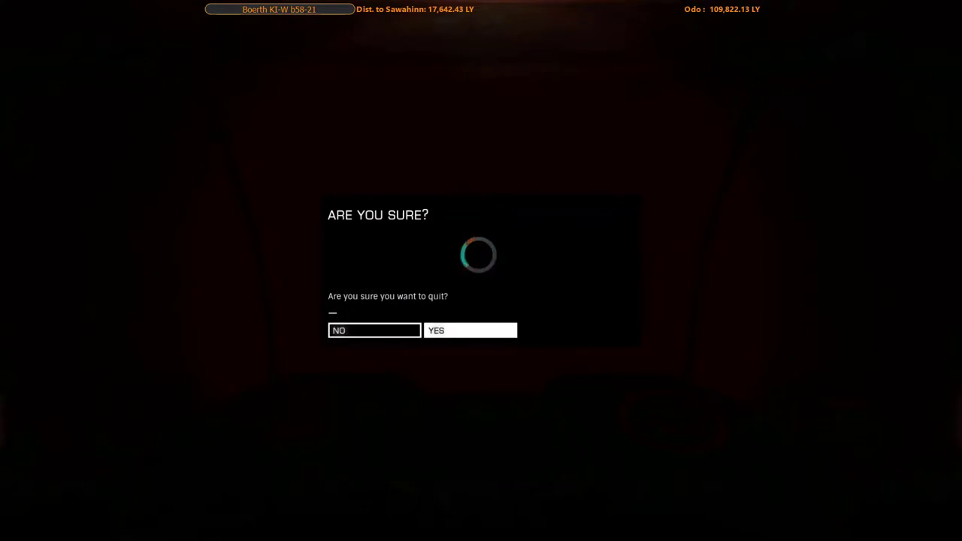
key(Escape)
key(Escape)
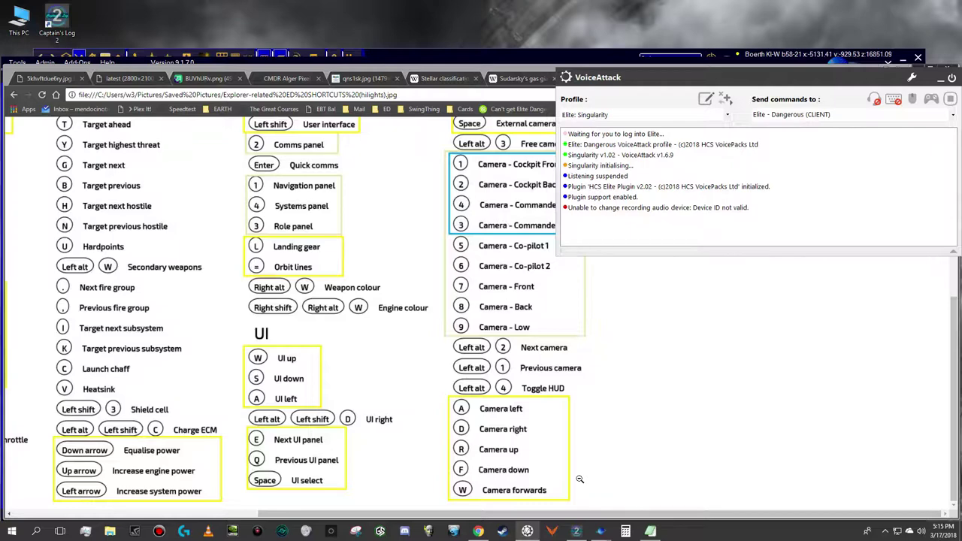
Step: Switch to Steam, launch Elite Dangerous with the Play Elite Dangerous option and start Elite Dangerous: Horizons (64-bit) from its launcher
click(501, 532)
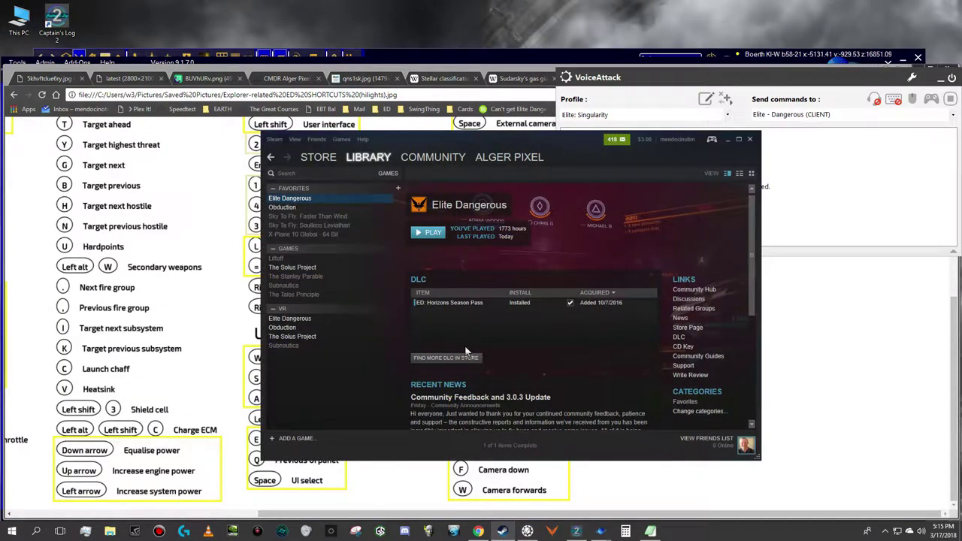
click(431, 233)
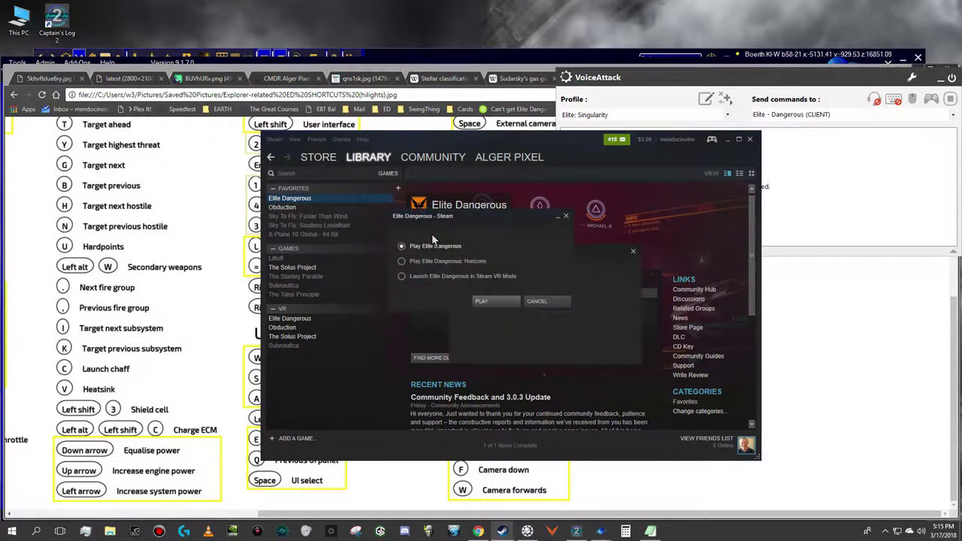
click(482, 302)
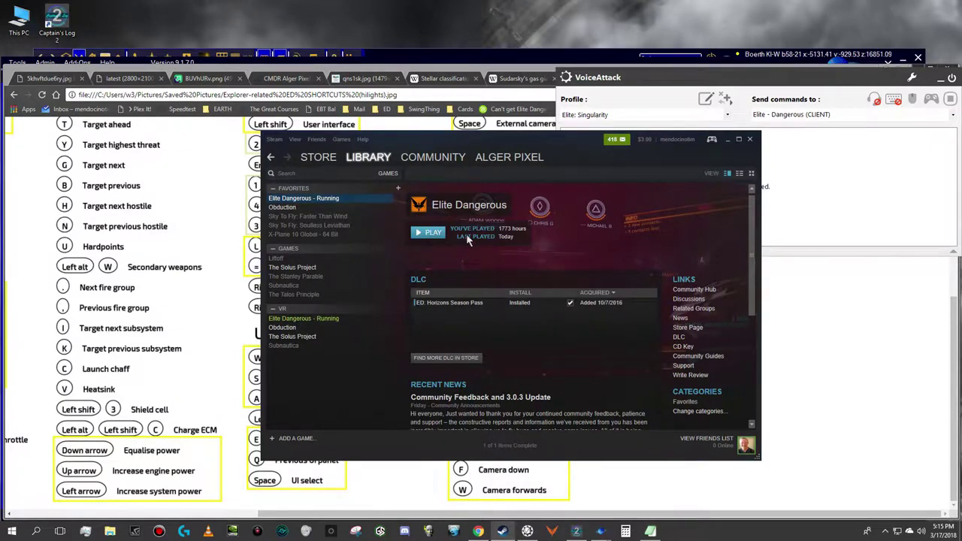
click(431, 232)
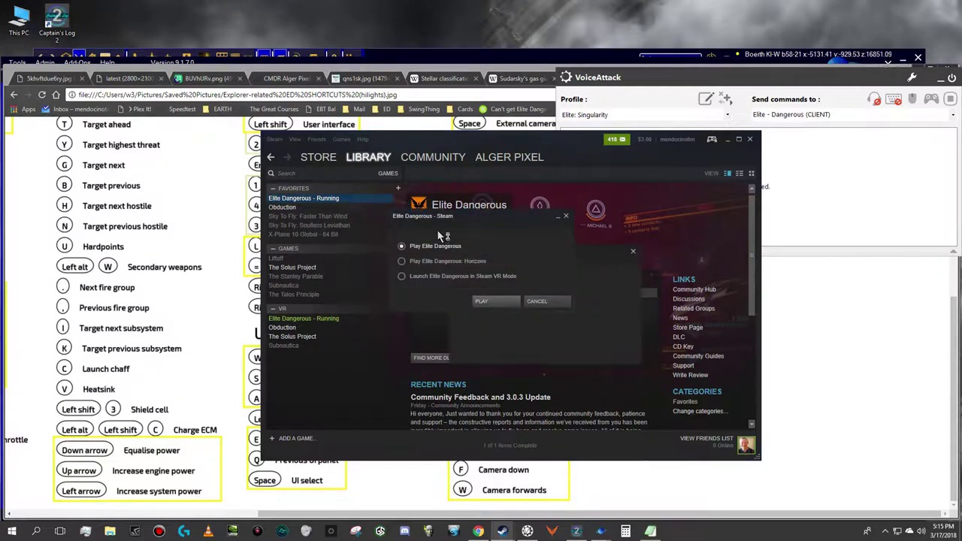
click(481, 301)
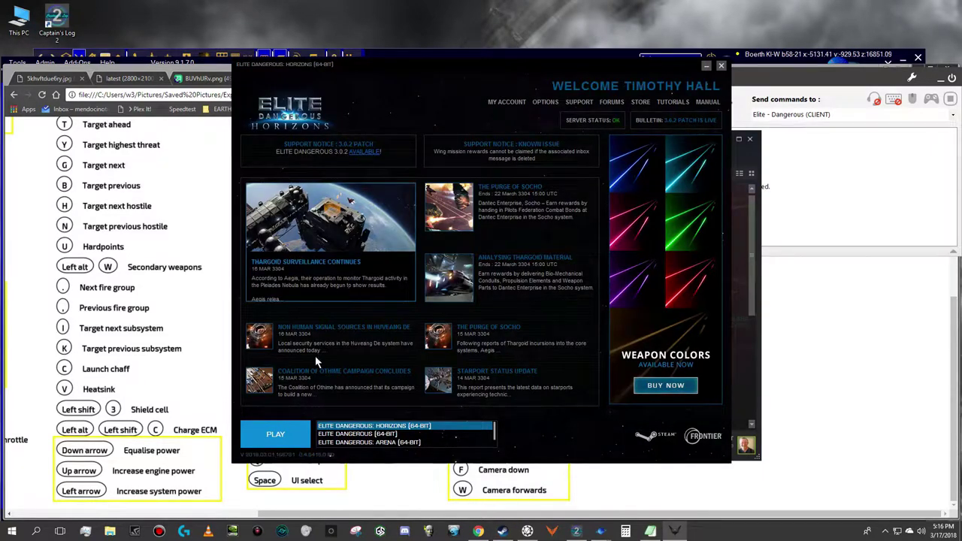
click(275, 436)
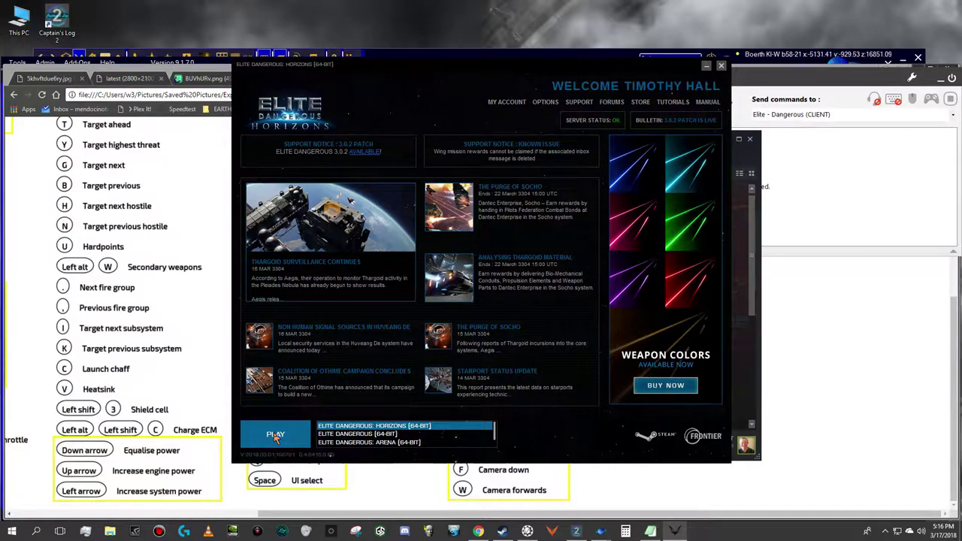